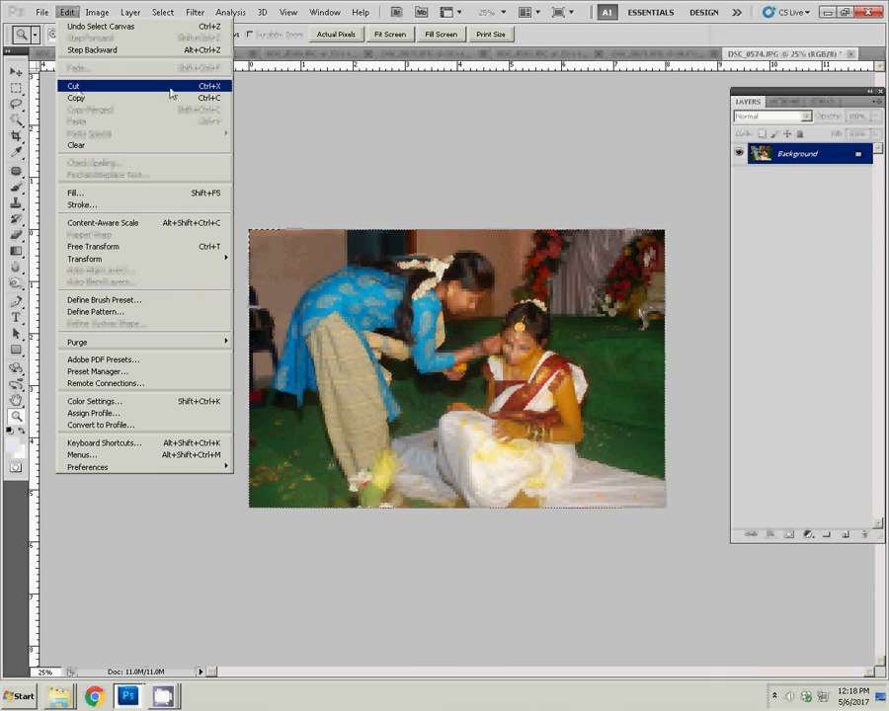
Cut the entire selected photo from DSC_0574.JPG and close that file without saving
left_click(222, 90)
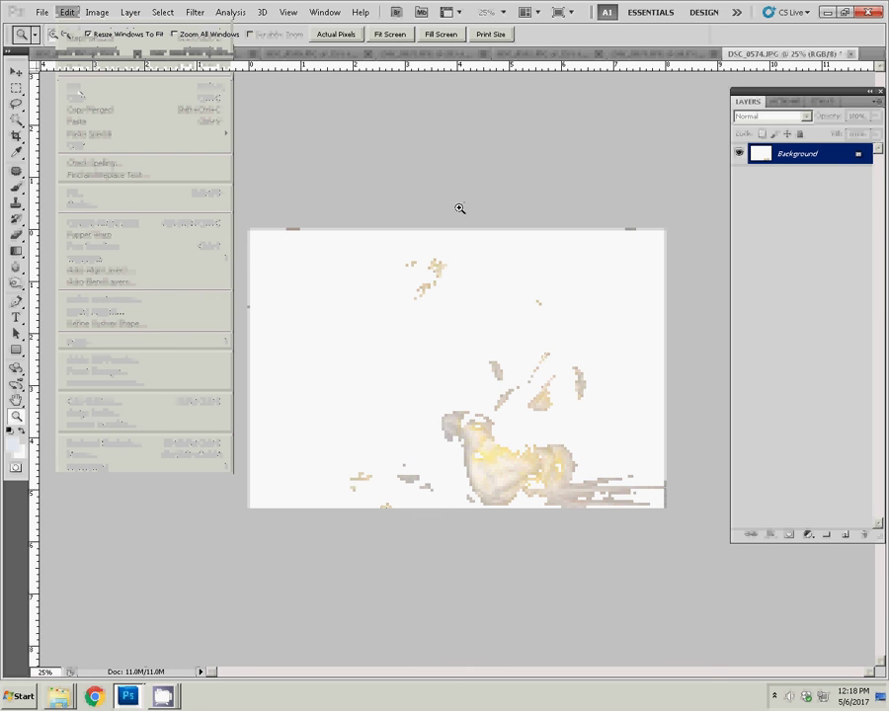
key("ctrl+w")
left_click(446, 262)
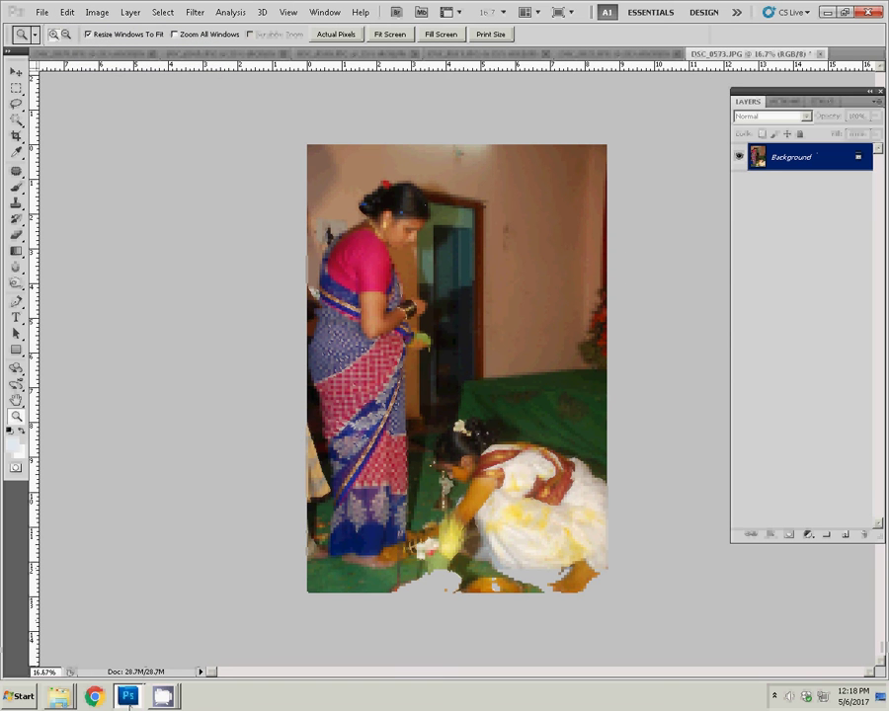
Bring up the album layout 043.psd and dock its floating window with the other open documents
mouse_move(127, 698)
left_click(111, 672)
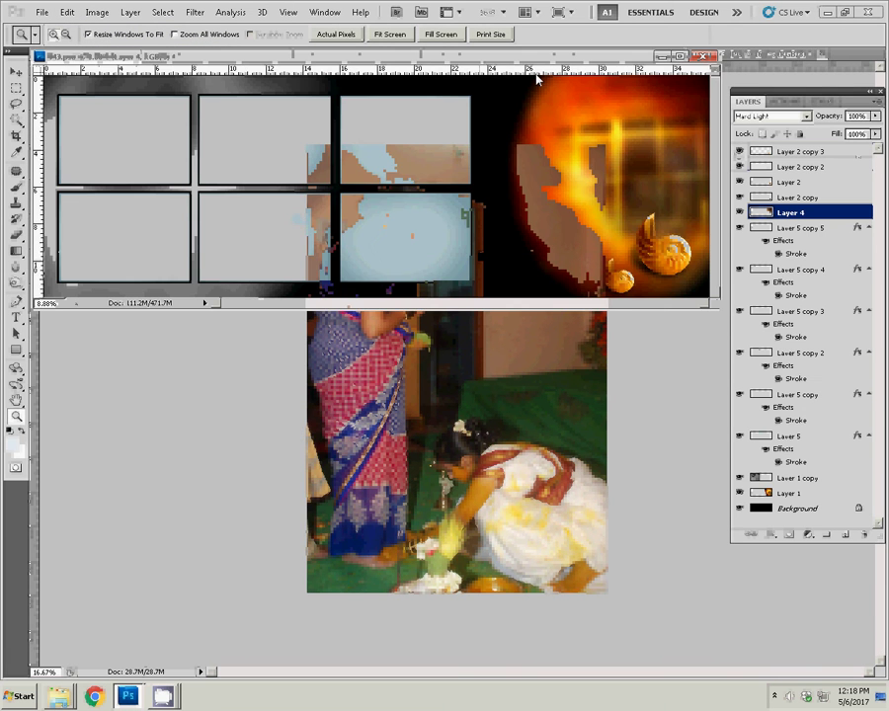
left_click_drag(540, 61, 644, 56)
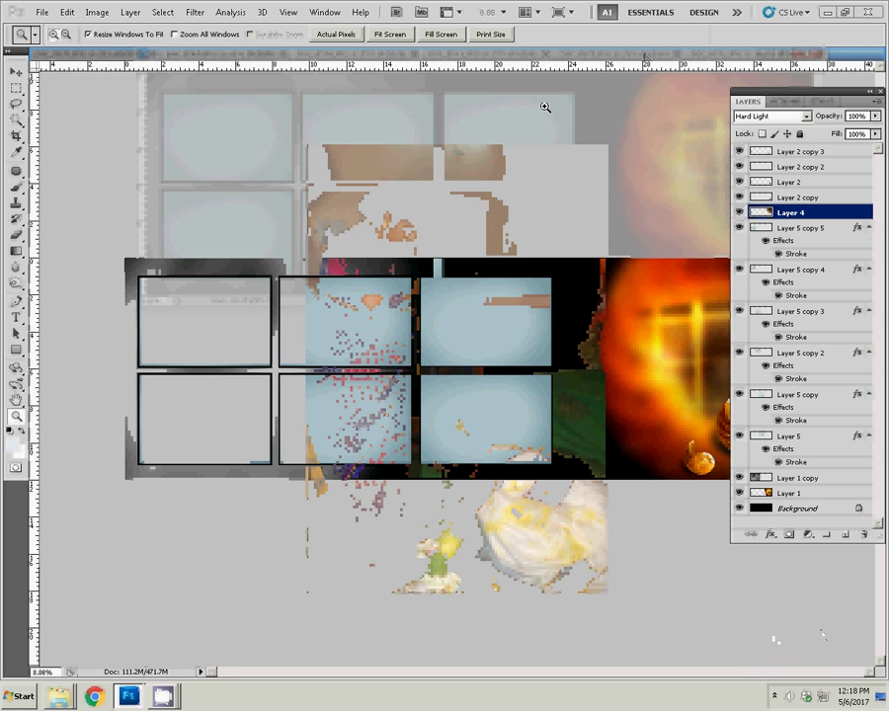
Select the upper frame in the third column with the Magic Wand and paste the cut photo into it
key("v")
left_click(492, 352)
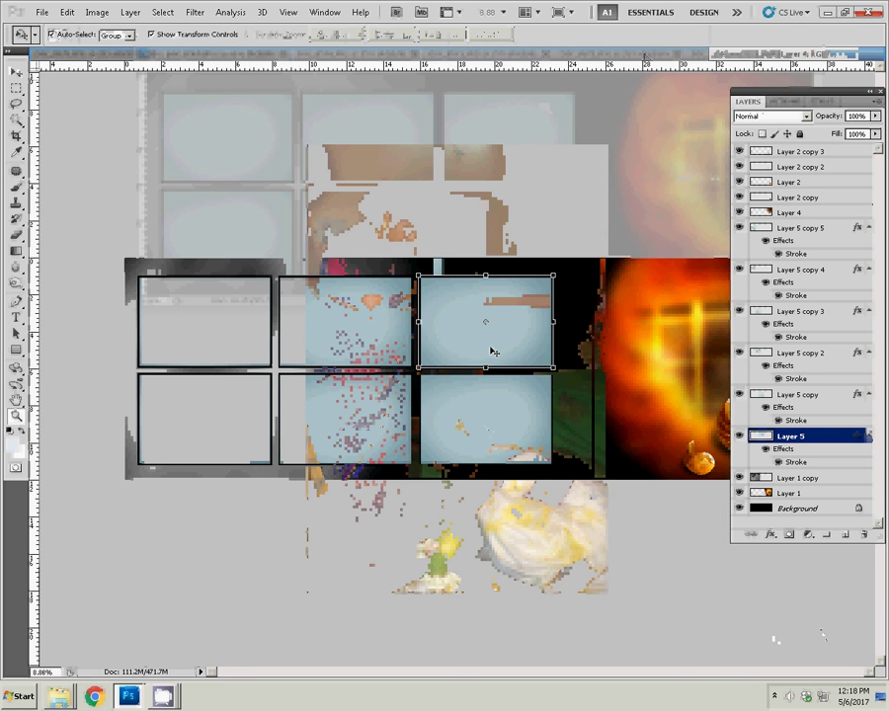
key("w")
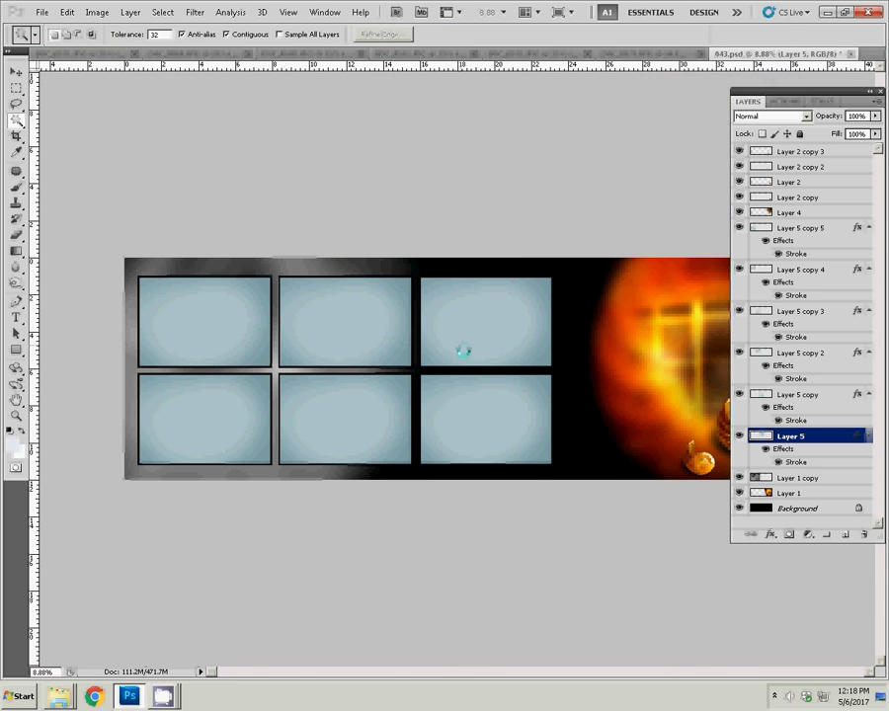
left_click(468, 353)
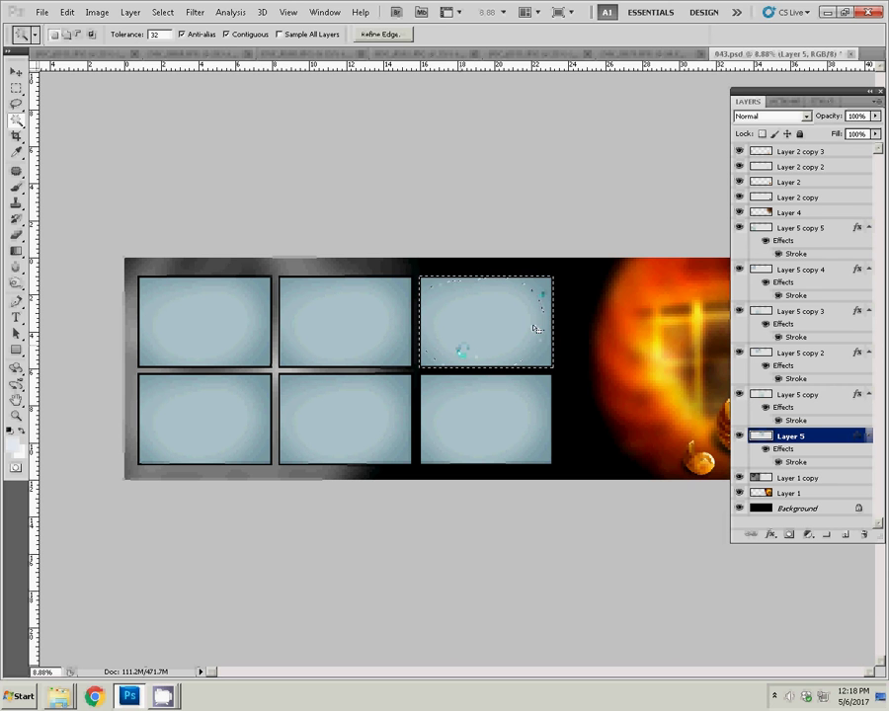
left_click(66, 12)
mouse_move(198, 133)
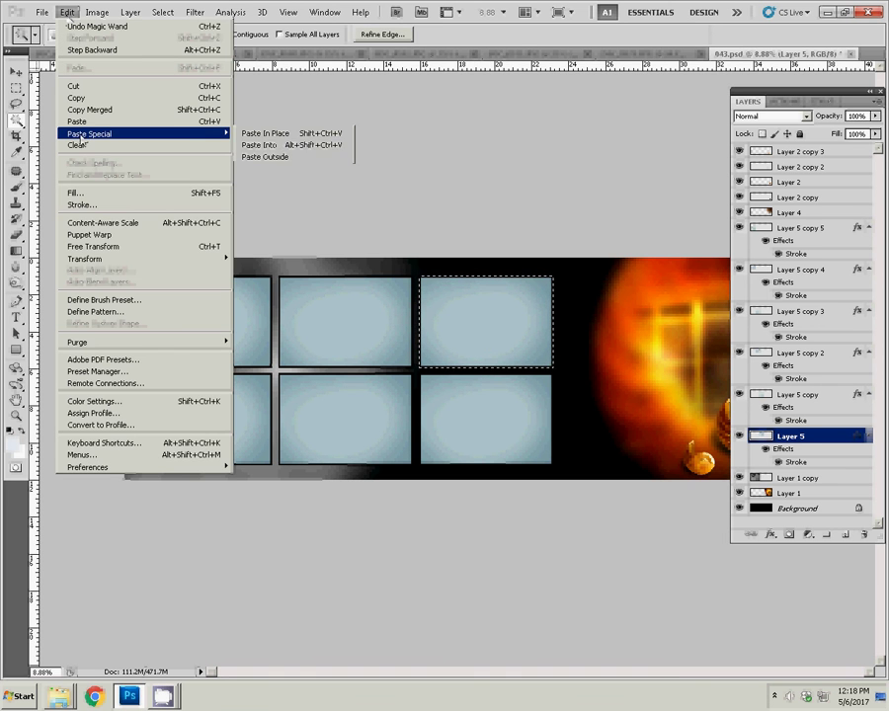
left_click(324, 145)
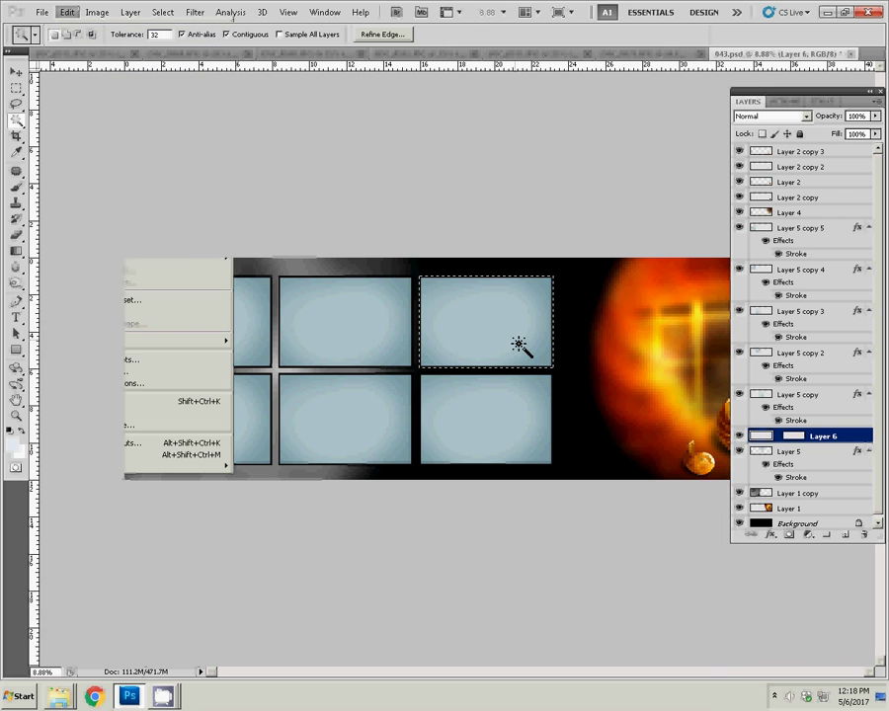
key("v")
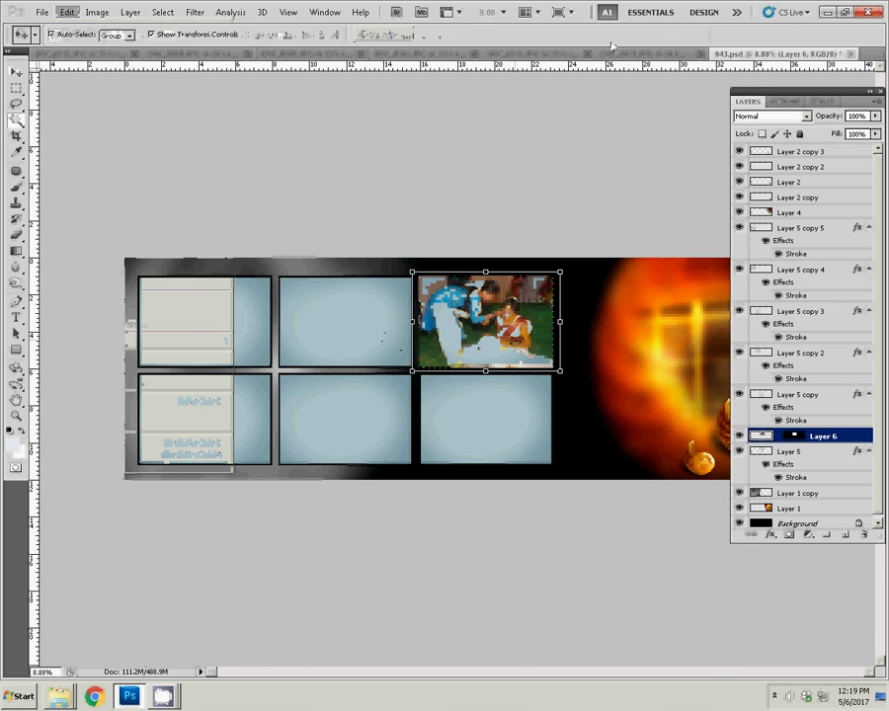
Switch to DSC_0573.JPG and resize the image to a document width of 4 inches
key("ctrl+Tab")
key("ctrl+Tab")
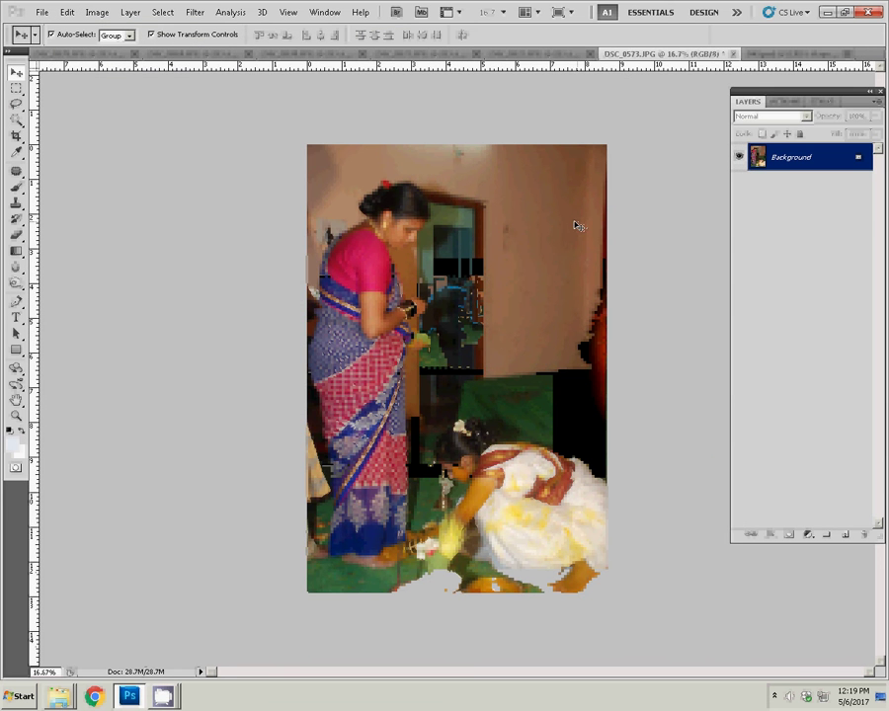
left_click(96, 12)
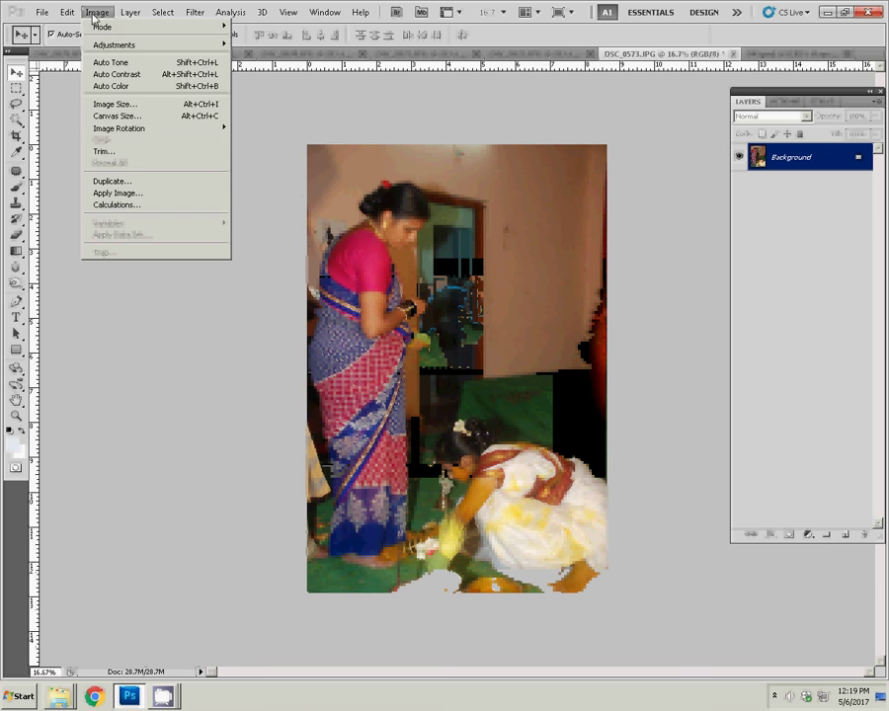
left_click(117, 104)
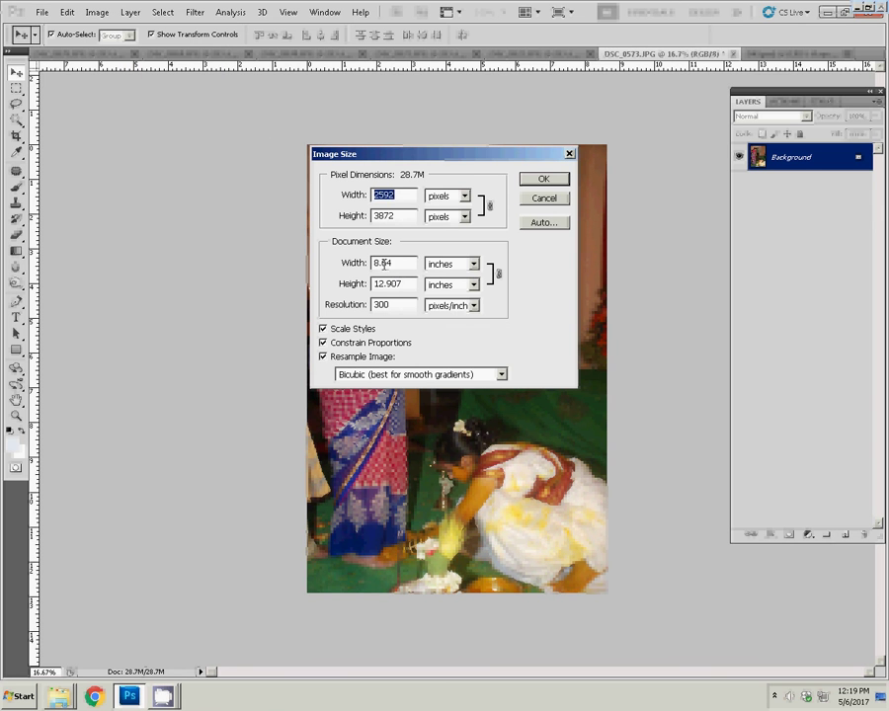
double_click(405, 263)
type("4")
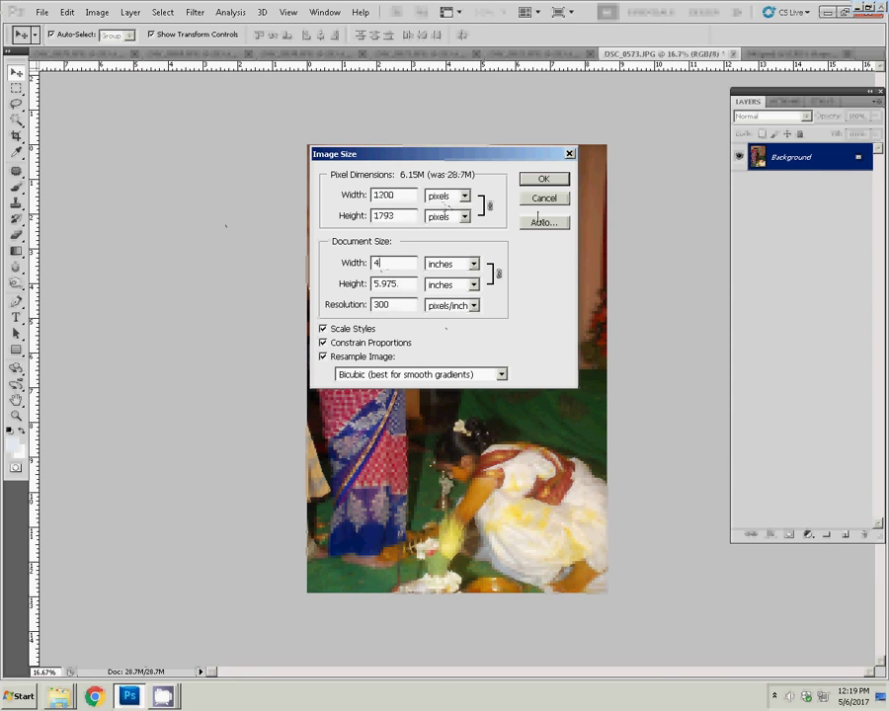
left_click(543, 178)
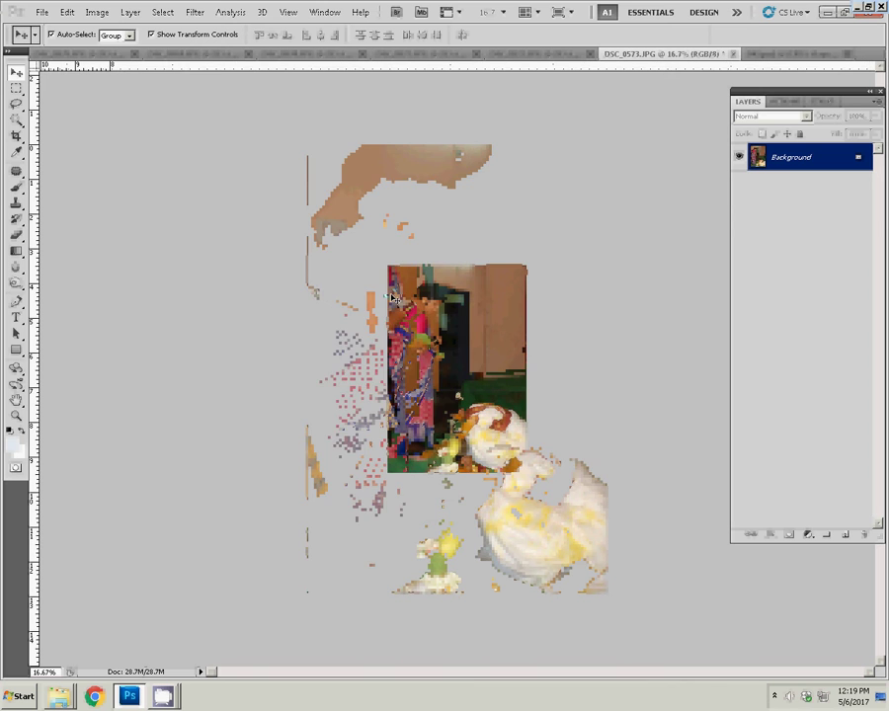
Cut the whole resized photo from DSC_0573.JPG and close the file without saving
key("ctrl+a")
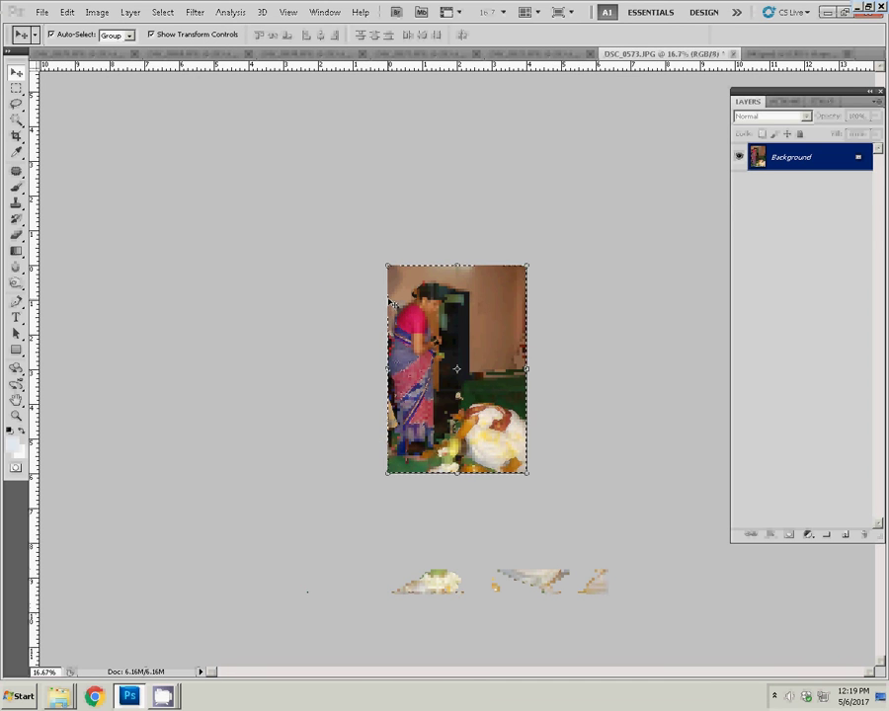
key("Delete")
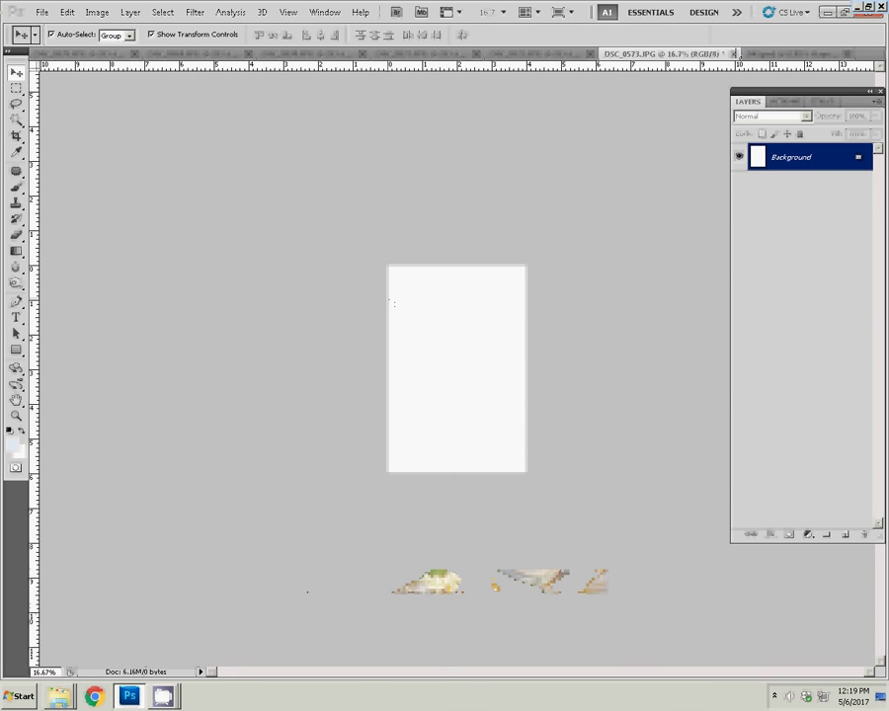
left_click(734, 53)
left_click(452, 259)
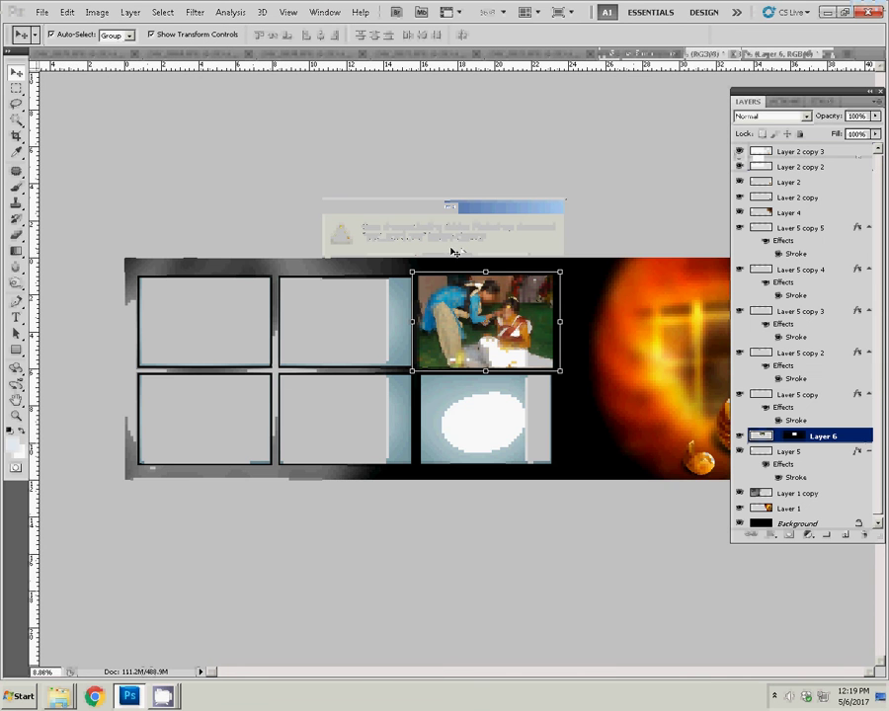
Paste the portrait photo into the album layout and move it just right of the lower third-column frame
left_click(67, 12)
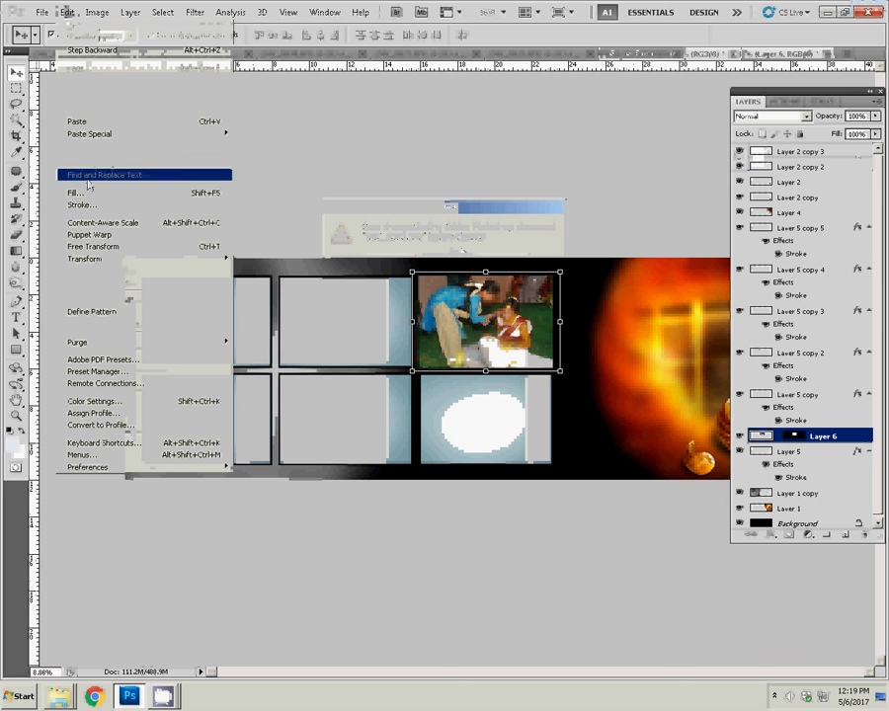
left_click(84, 121)
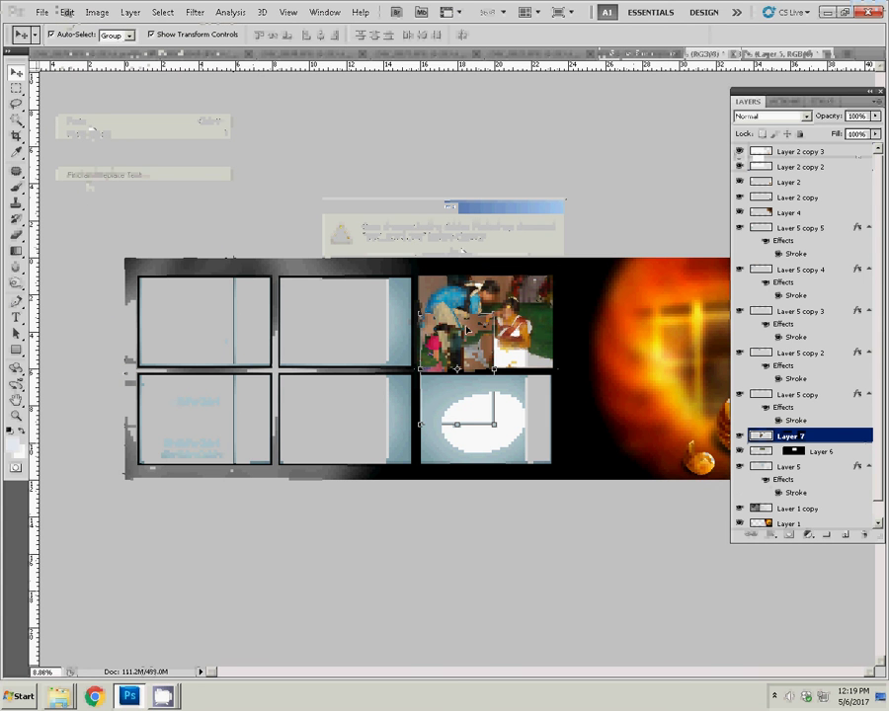
left_click_drag(460, 328, 609, 367)
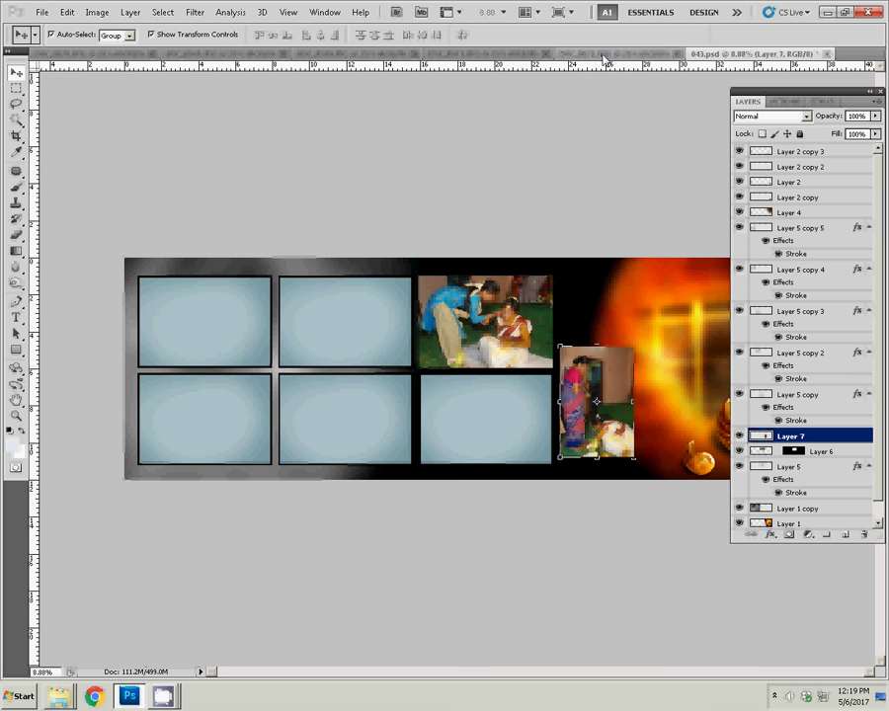
Switch to DSC_0572.JPG and resize the image to a document width of 8 inches
left_click(605, 56)
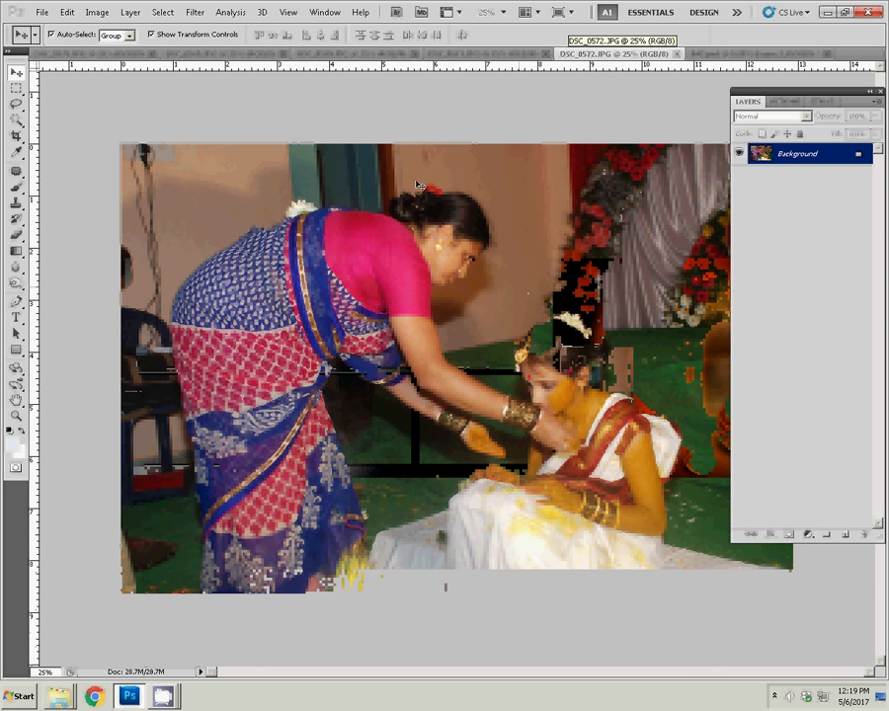
key("ctrl+alt+i")
double_click(395, 262)
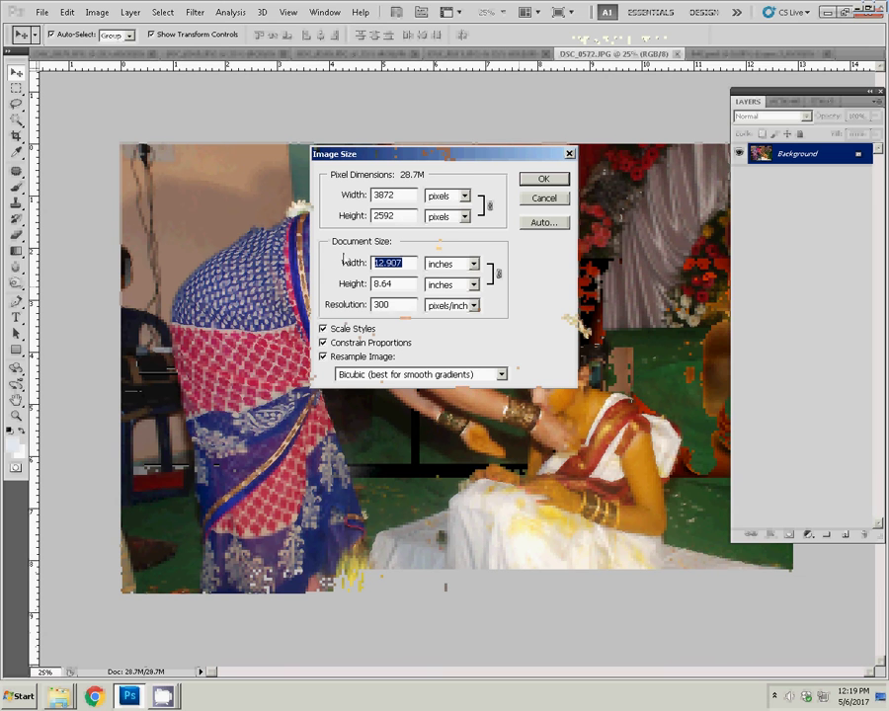
type("6")
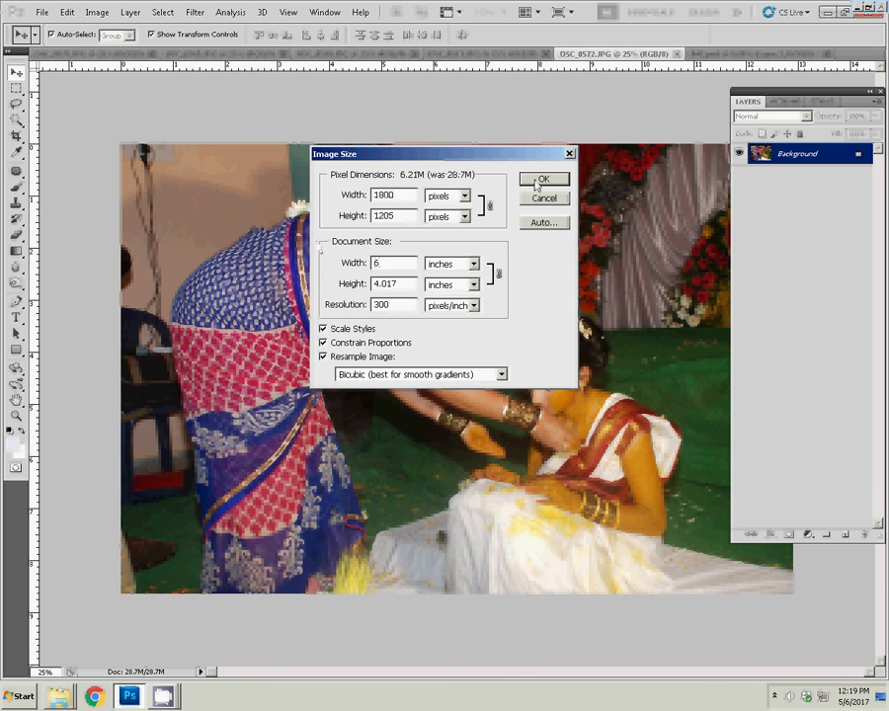
type("8")
key("Return")
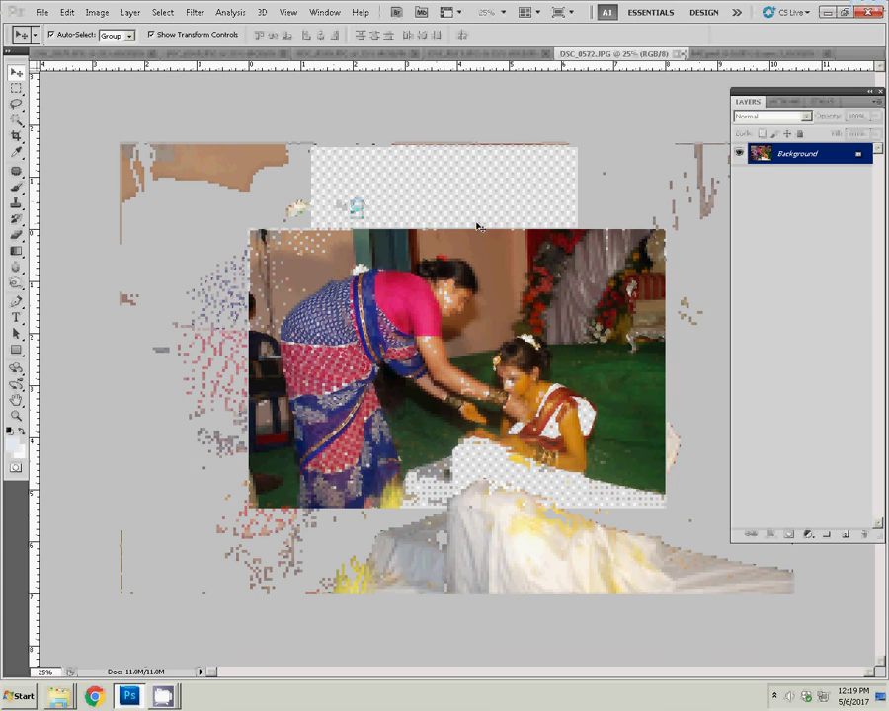
Cut the whole resized photo from DSC_0572.JPG and close the file without saving
key("ctrl+a")
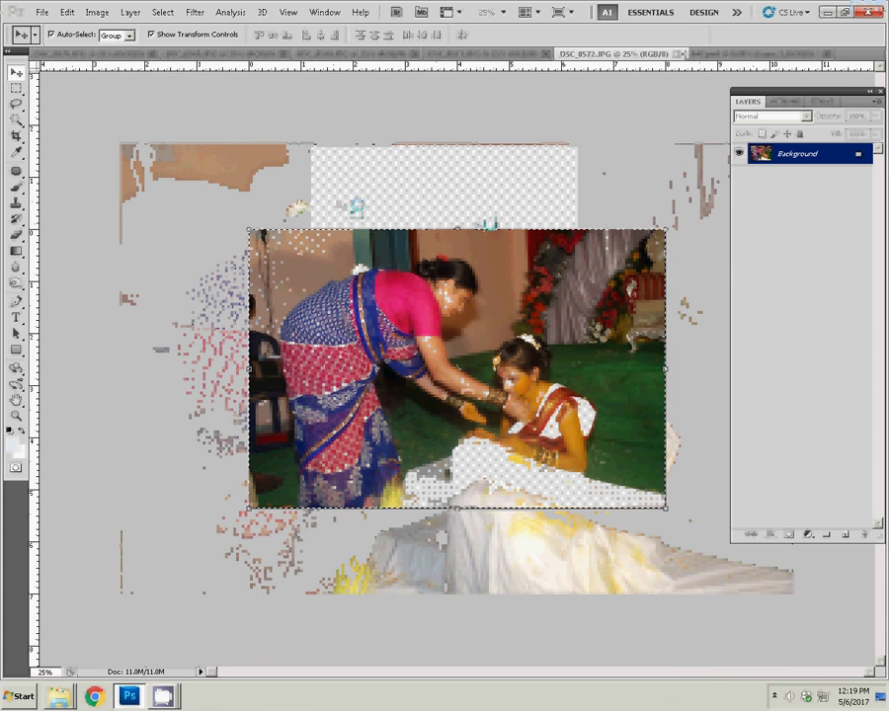
key("BackSpace")
left_click(681, 54)
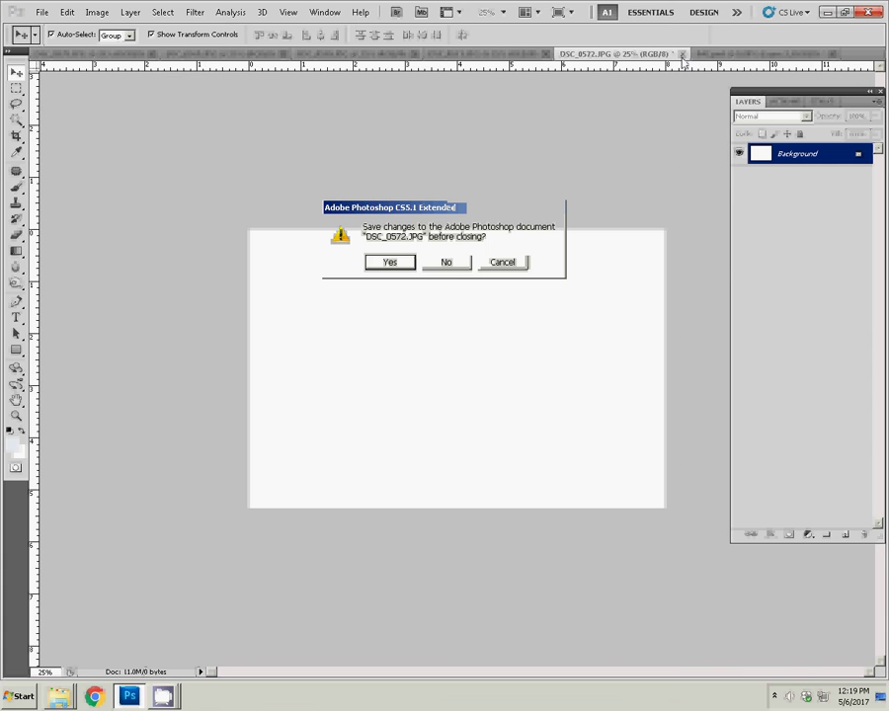
left_click(446, 263)
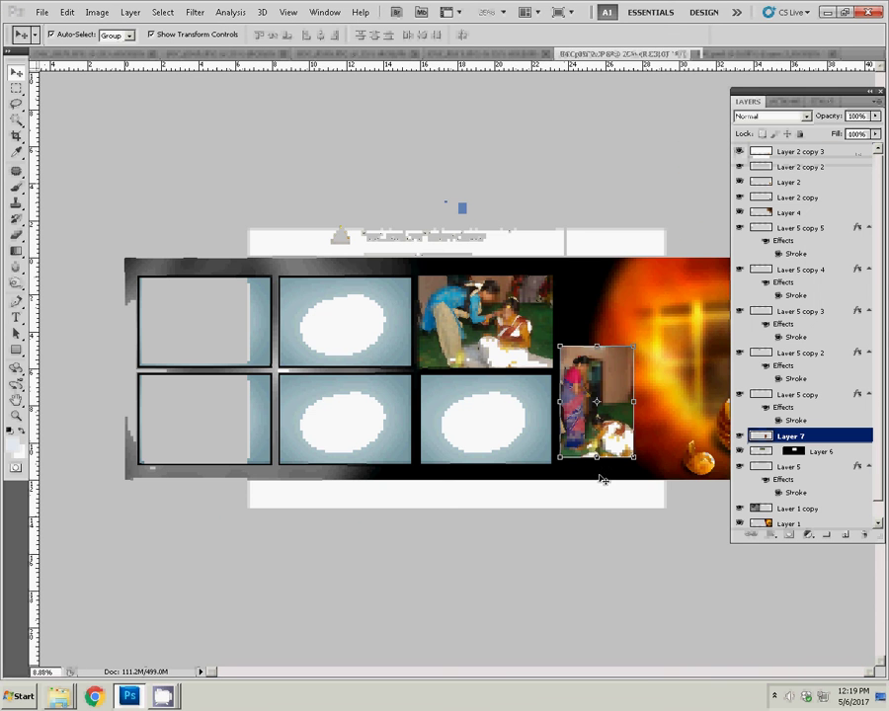
Select the lower frame in the third column with the Magic Wand and paste the cut photo into it
left_click(489, 423)
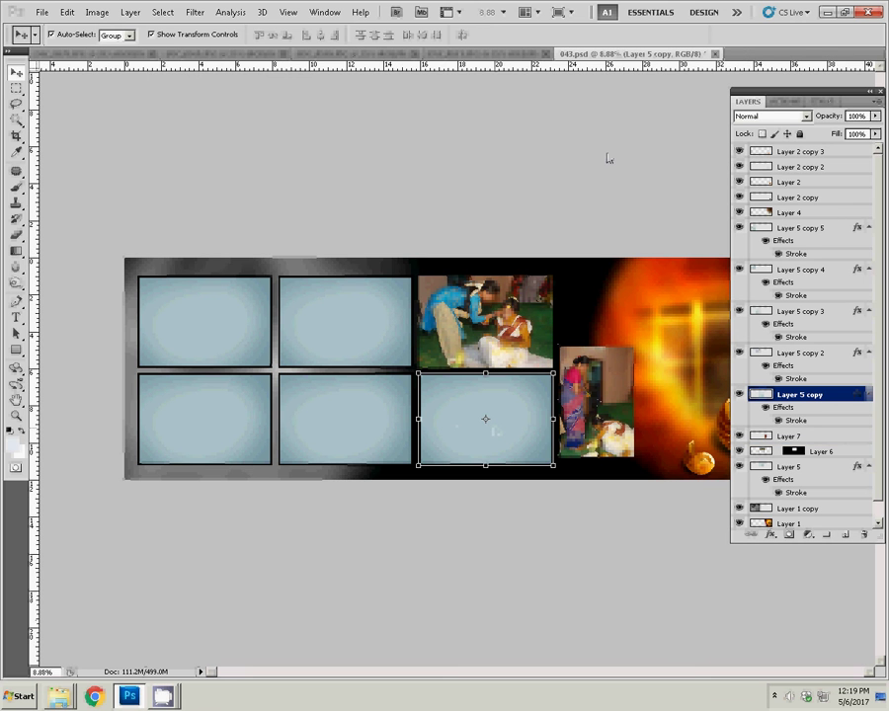
left_click(16, 118)
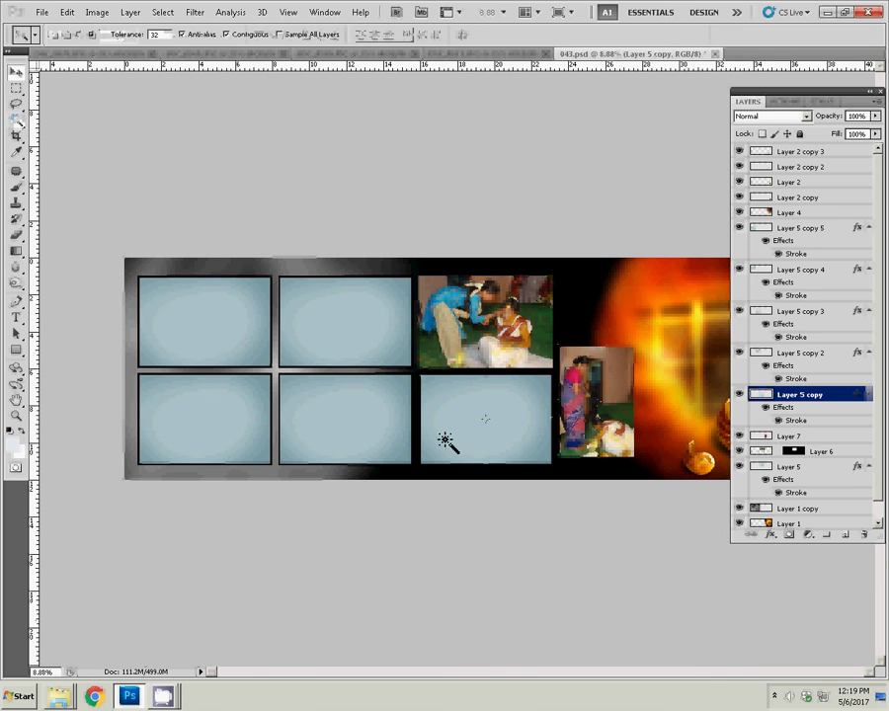
key("shift+w")
left_click(477, 427)
mouse_move(480, 432)
left_mouse_down()
mouse_move(544, 391)
mouse_move(560, 399)
mouse_move(553, 423)
left_mouse_up()
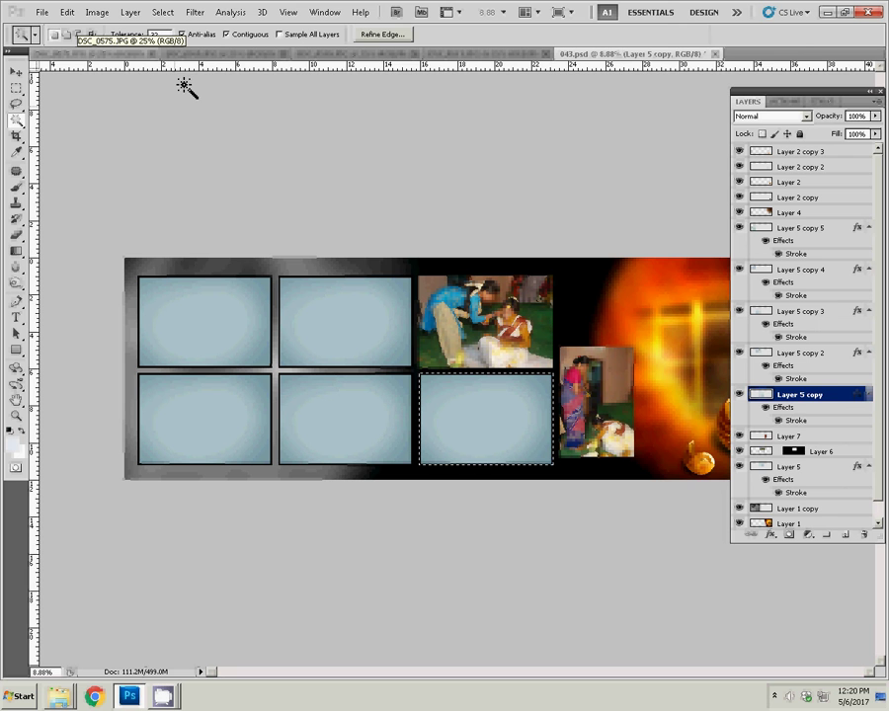
key("ctrl+shift+alt+n")
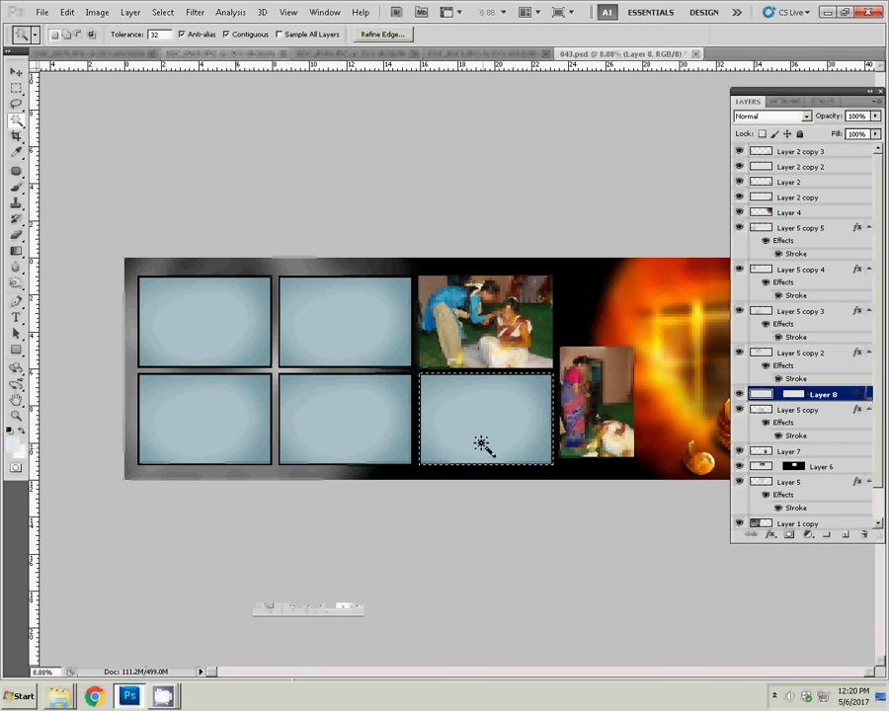
key("ctrl+alt+shift+v")
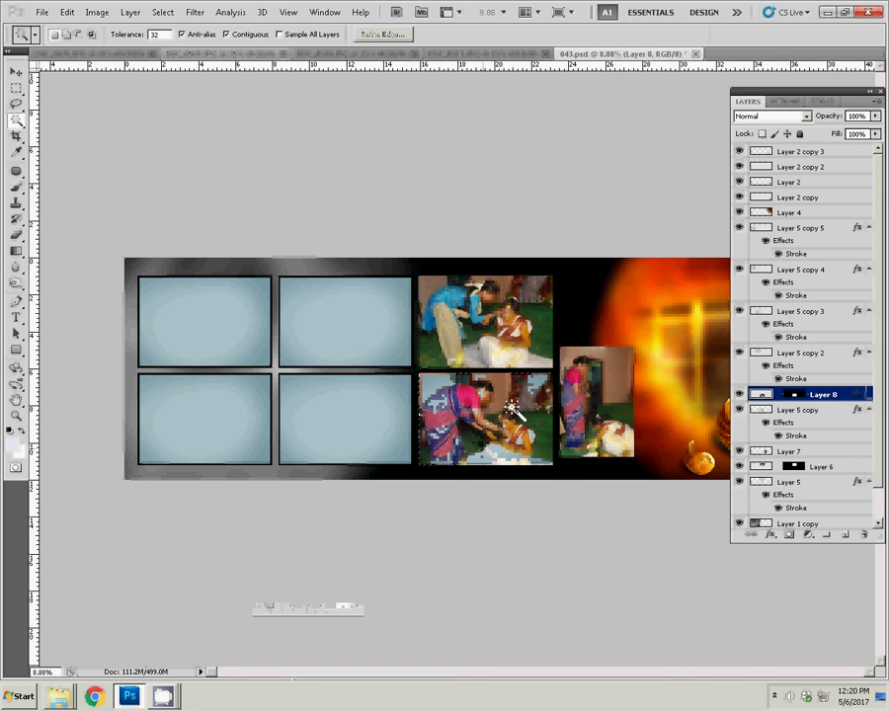
Scale the photo in the lower third-column frame to 92.86% in width and height to fit the frame
key("v")
key("ctrl+t")
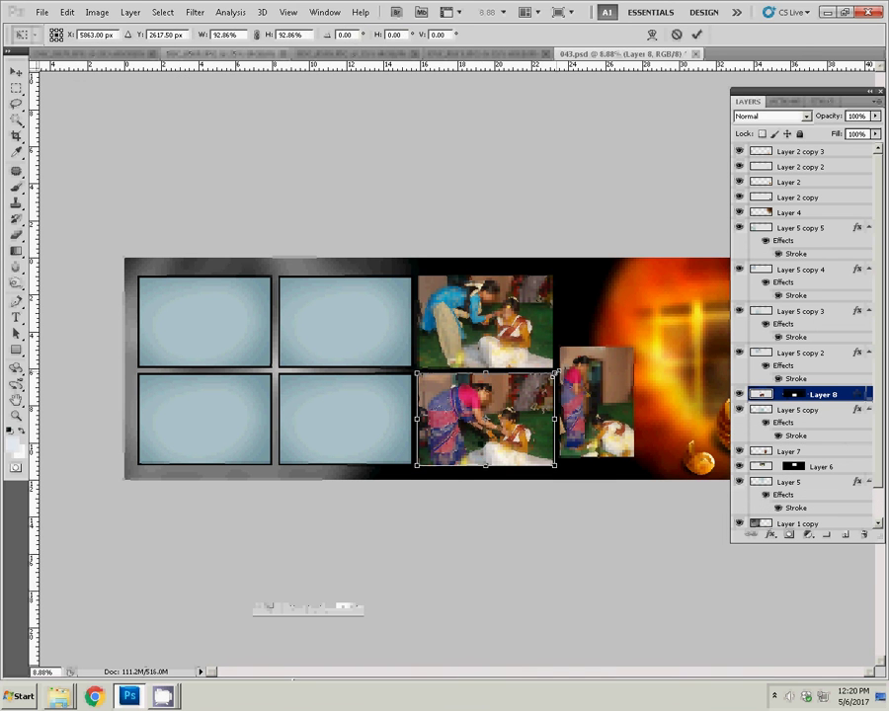
key("Return")
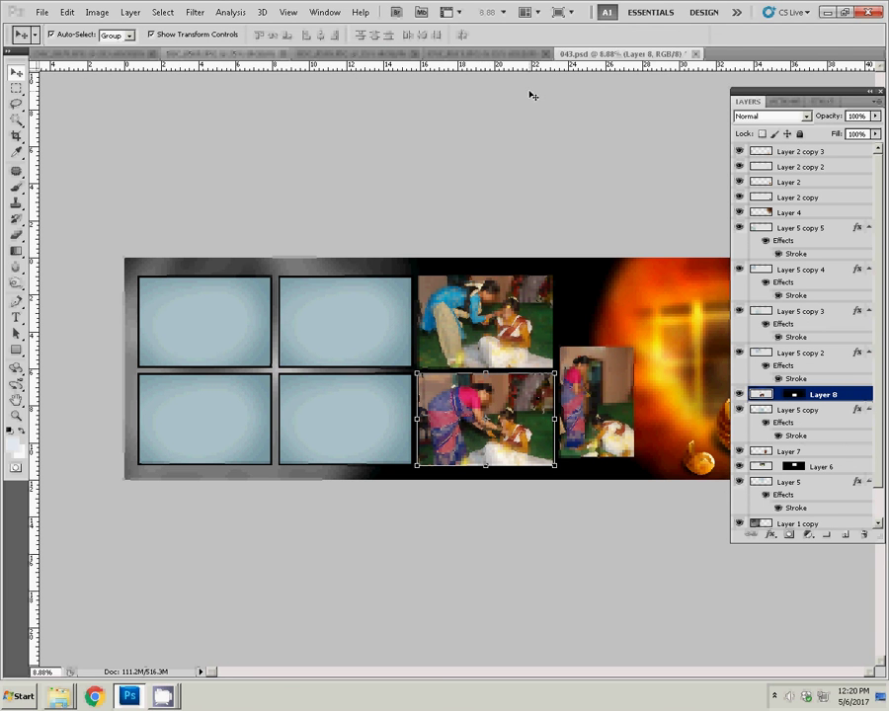
Close DSC_0571.JPG without saving its changes and return to the album layout 043.psd
left_click(164, 697)
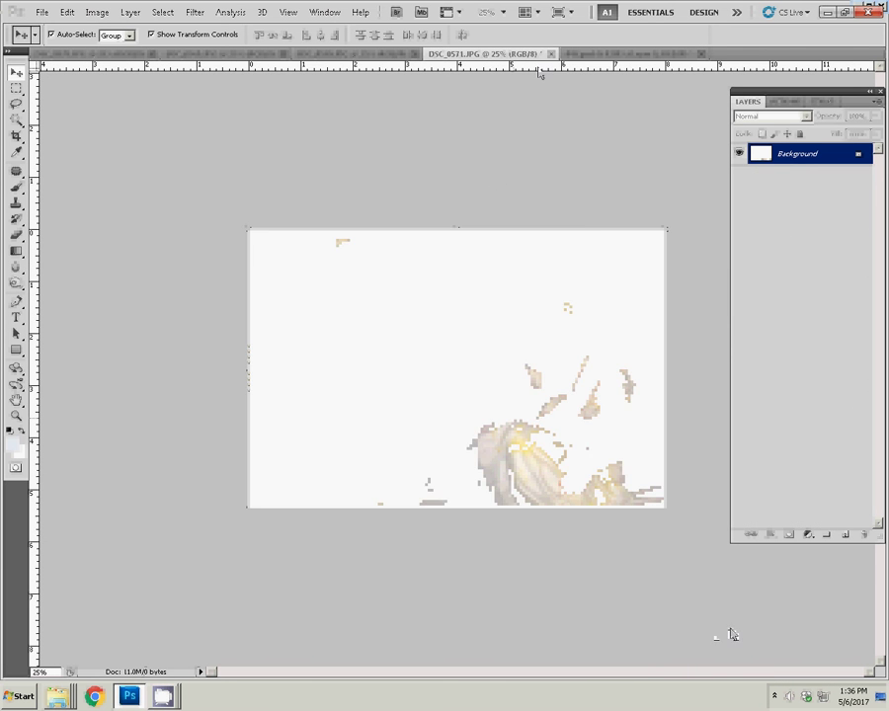
left_click(551, 53)
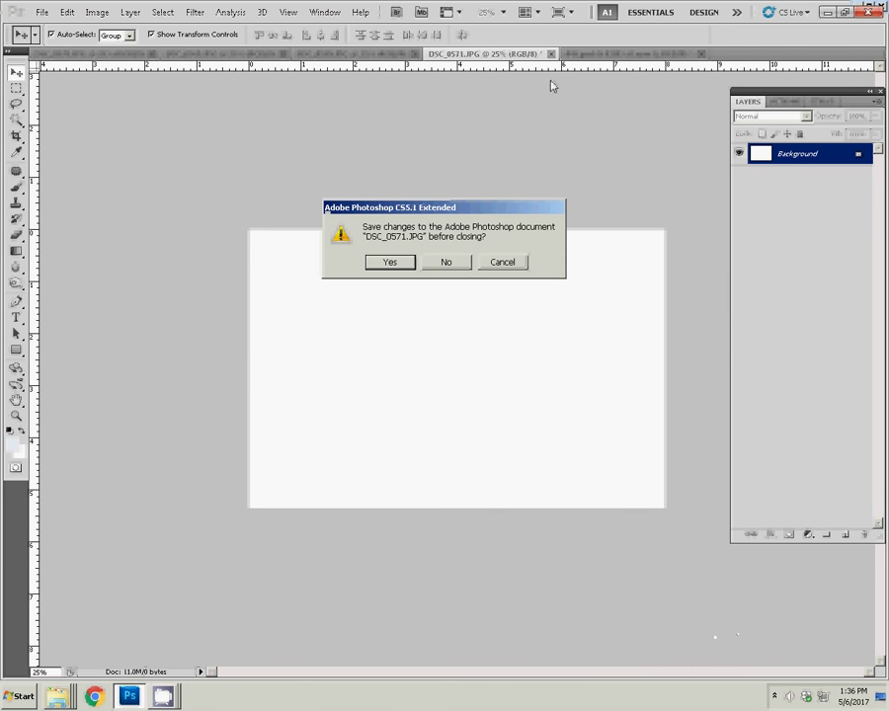
left_click(445, 259)
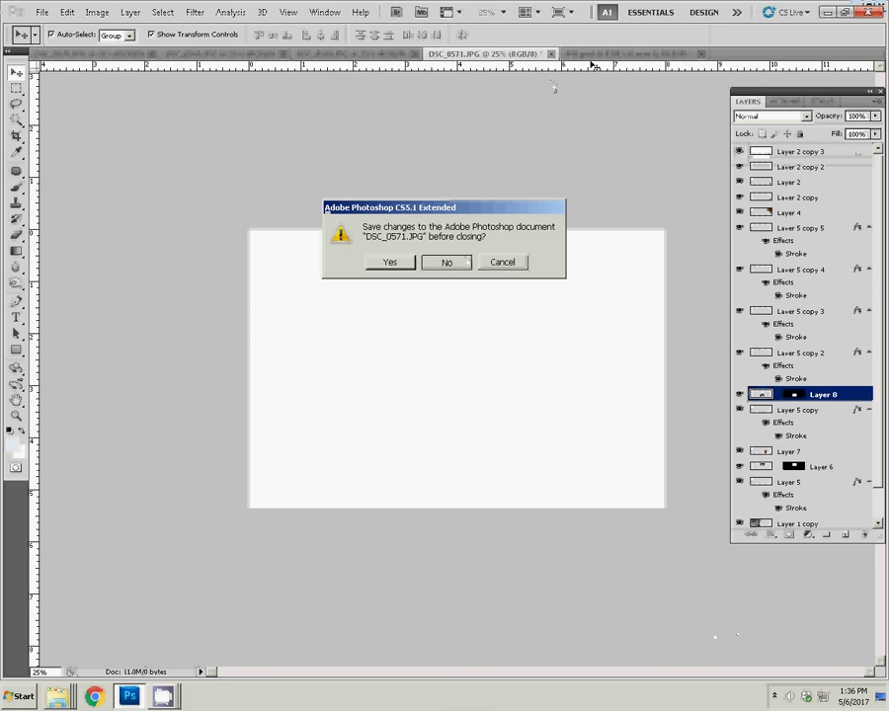
Select the lower frame in the second column with the Magic Wand and paste the cut photo into it
left_click(348, 427)
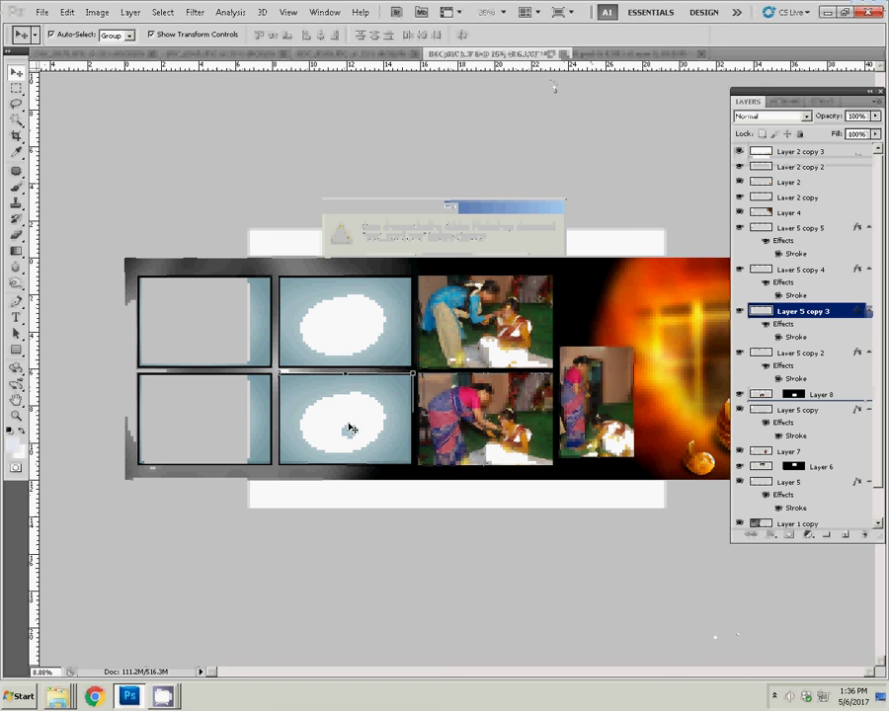
key("w")
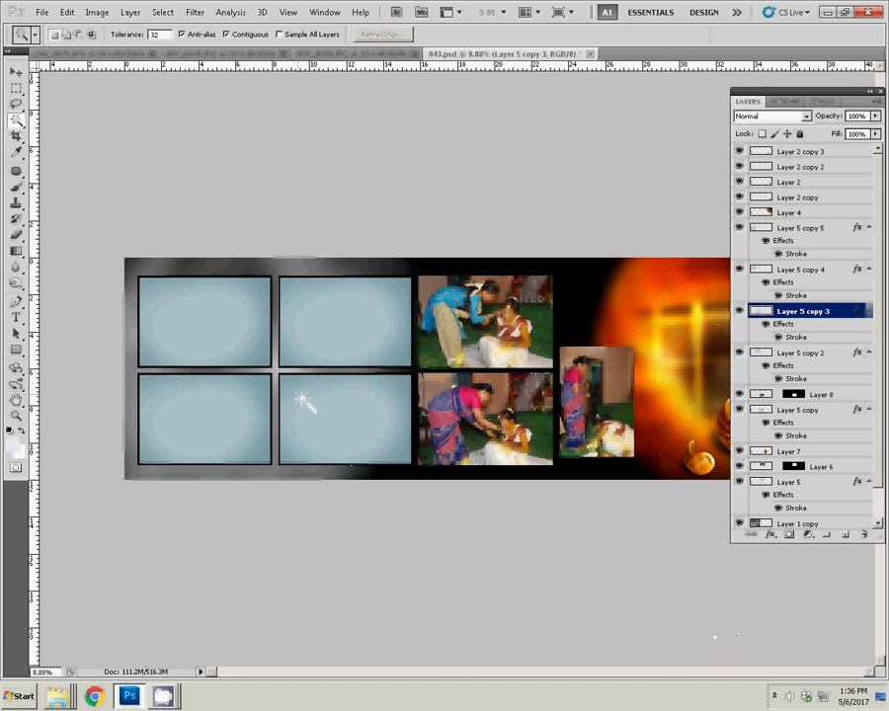
left_click(335, 441)
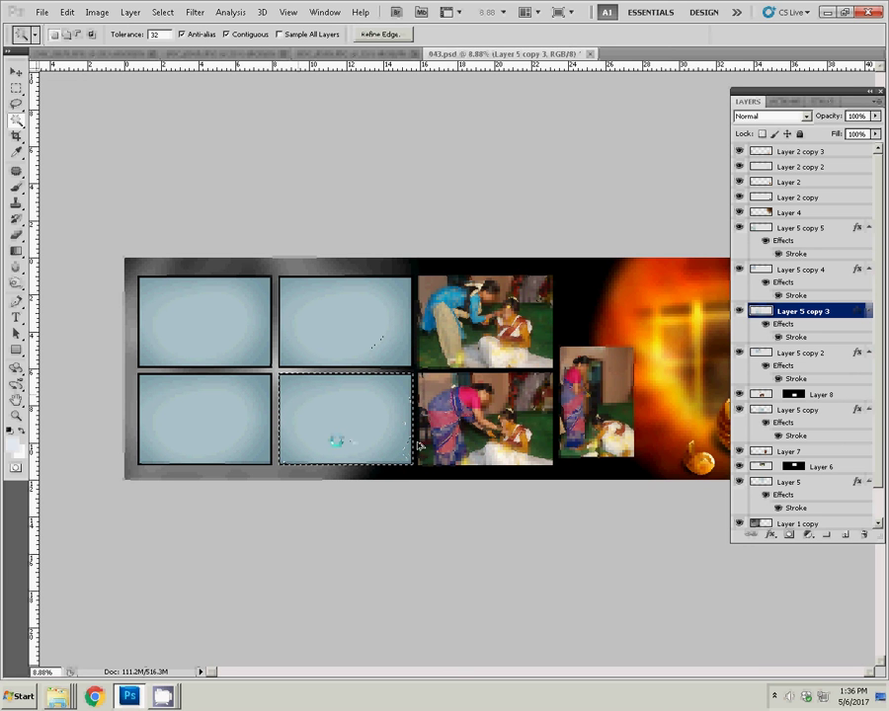
key("ctrl+alt+shift+v")
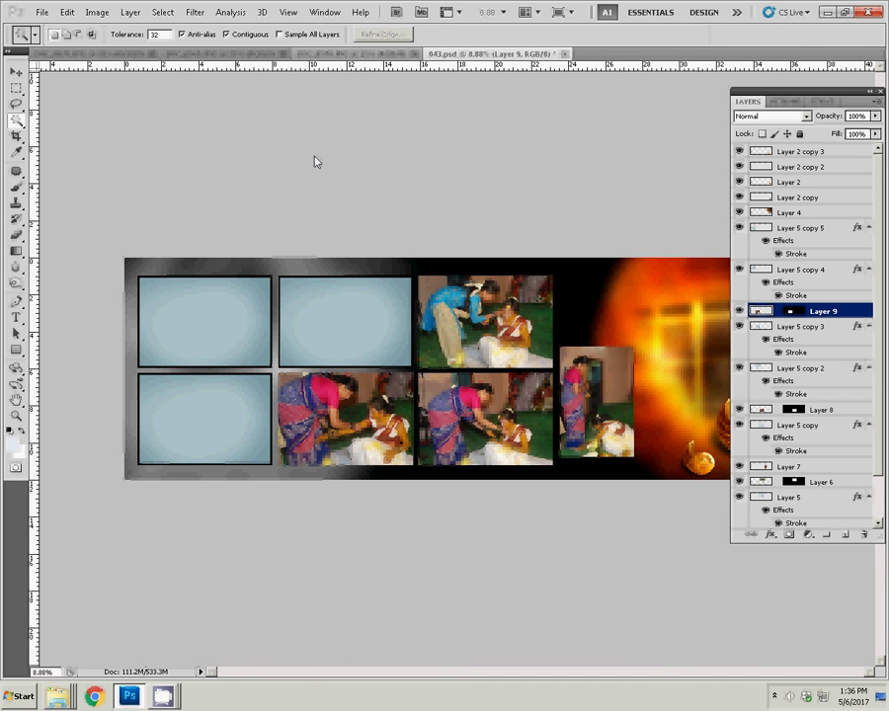
Switch to DSC_0570.JPG and resize the image to a document width of 8 inches
key("ctrl+Tab")
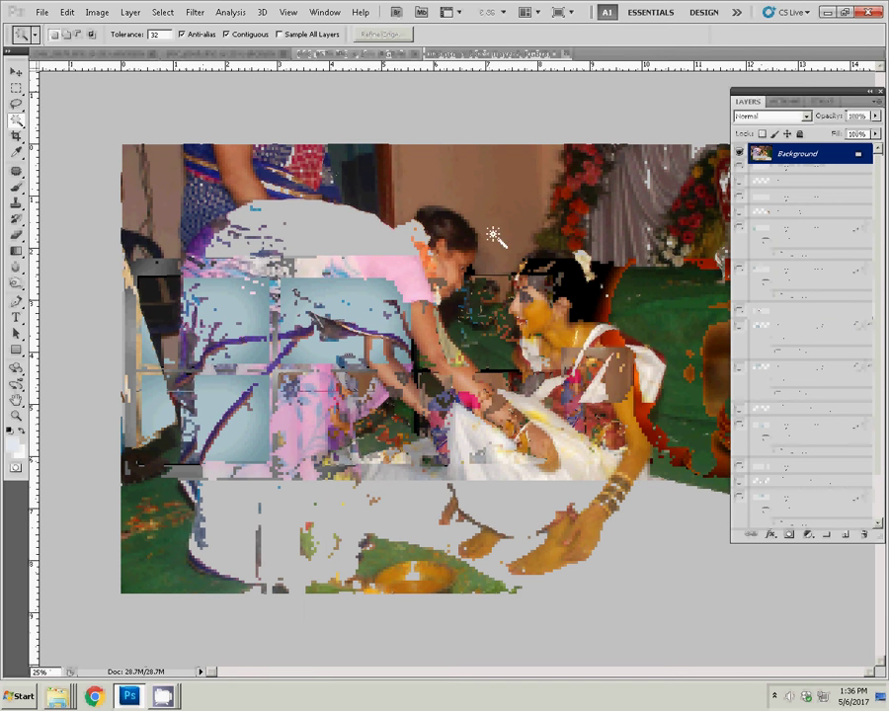
key("ctrl+alt+i")
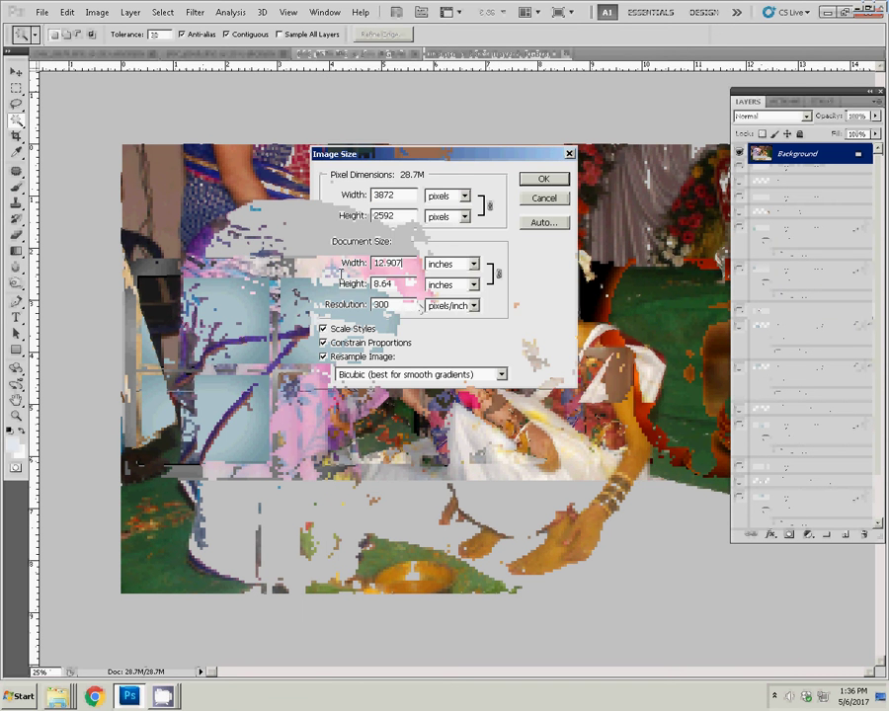
key("Tab")
key("Tab")
type("8")
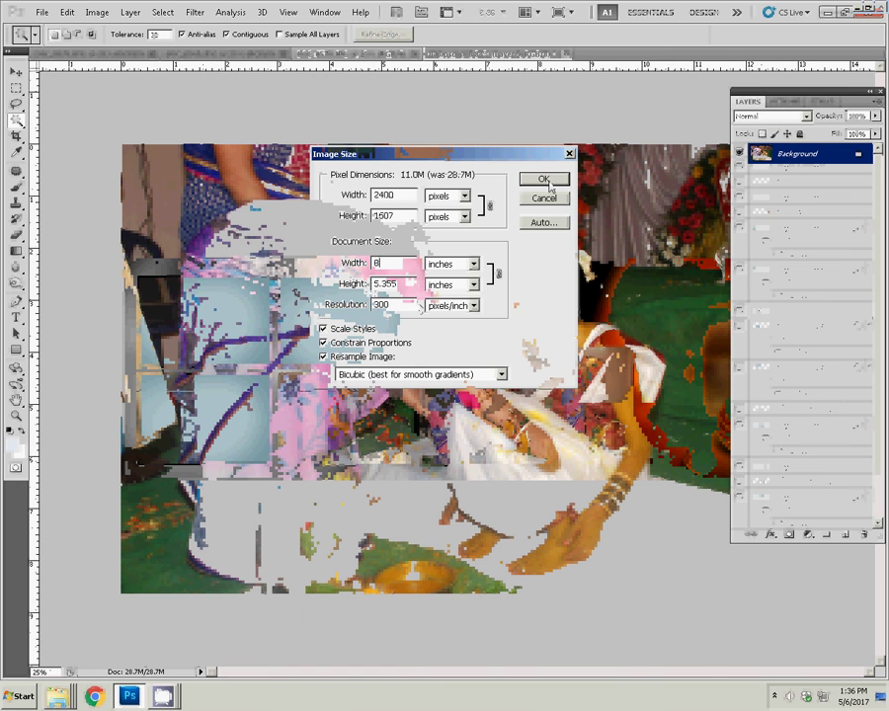
left_click(545, 180)
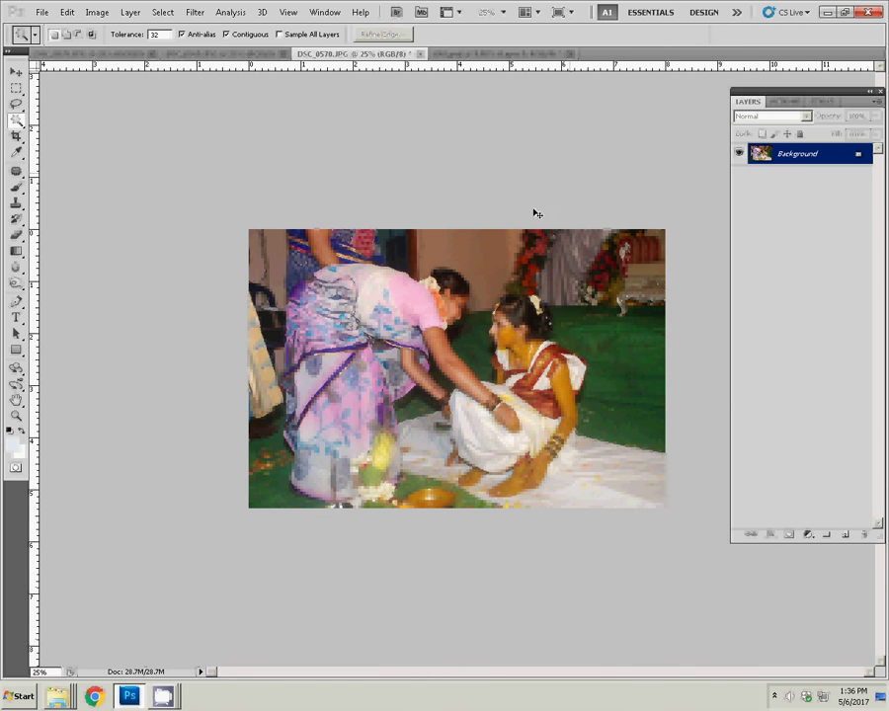
Cut the whole resized photo from DSC_0570.JPG and close the file without saving
key("ctrl+a")
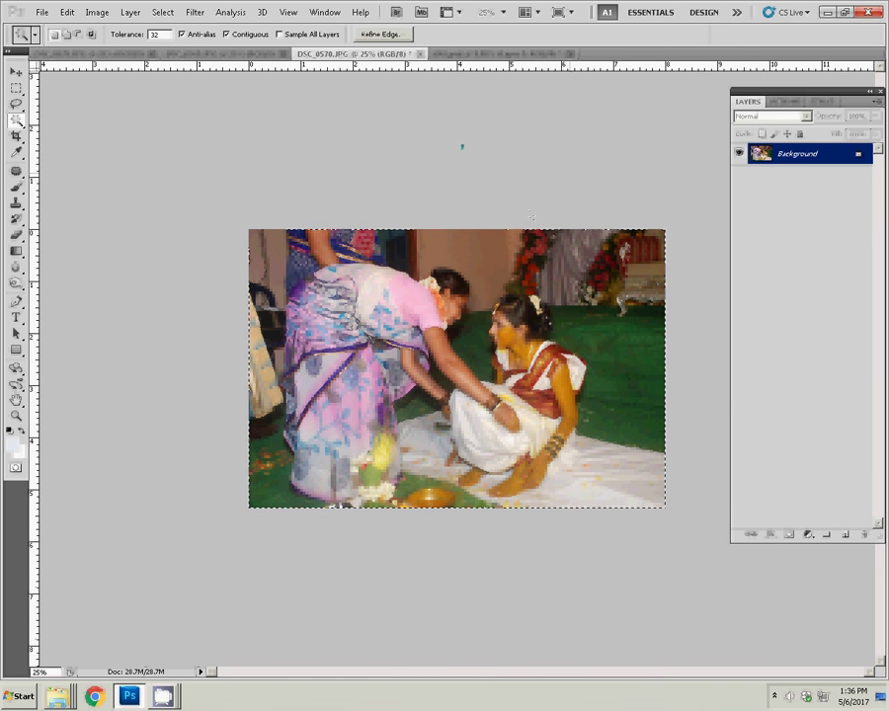
key("ctrl+x")
left_click(420, 54)
left_click(445, 264)
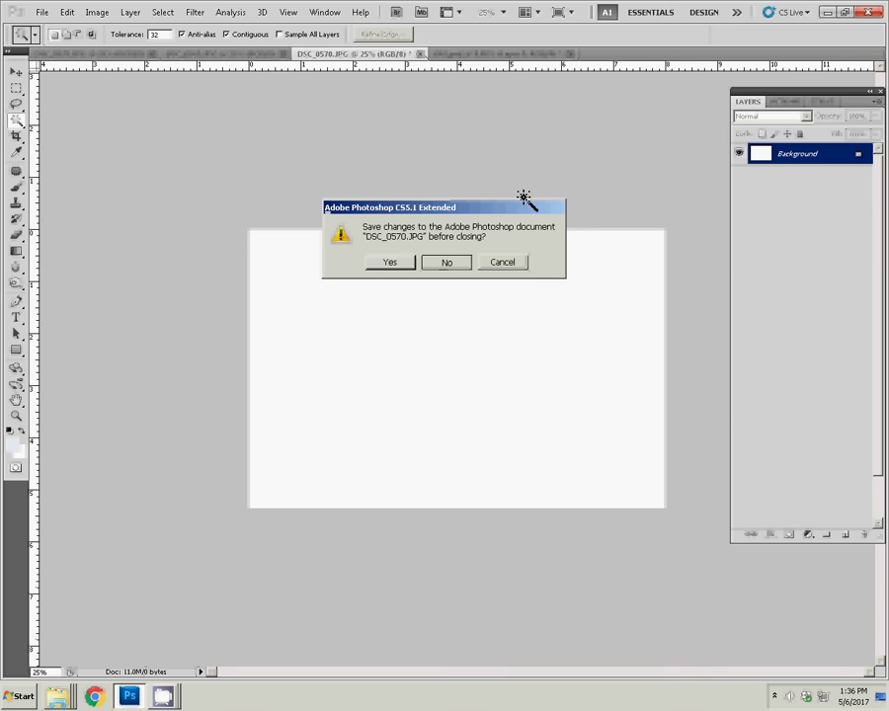
key("n")
Select the upper frame in the second column with the Magic Wand and paste the cut photo into it
key("v")
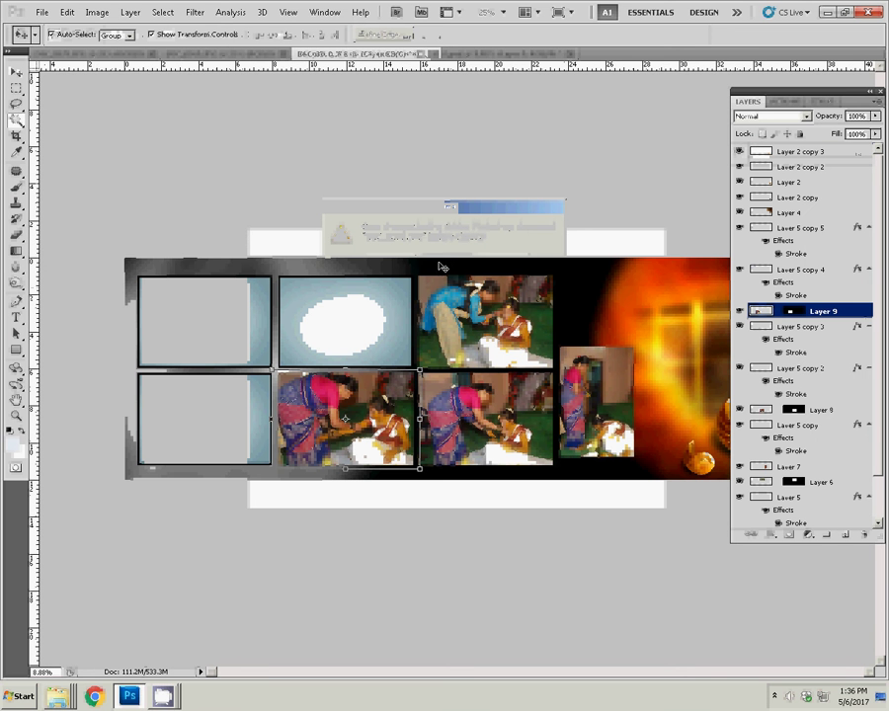
left_click(350, 296)
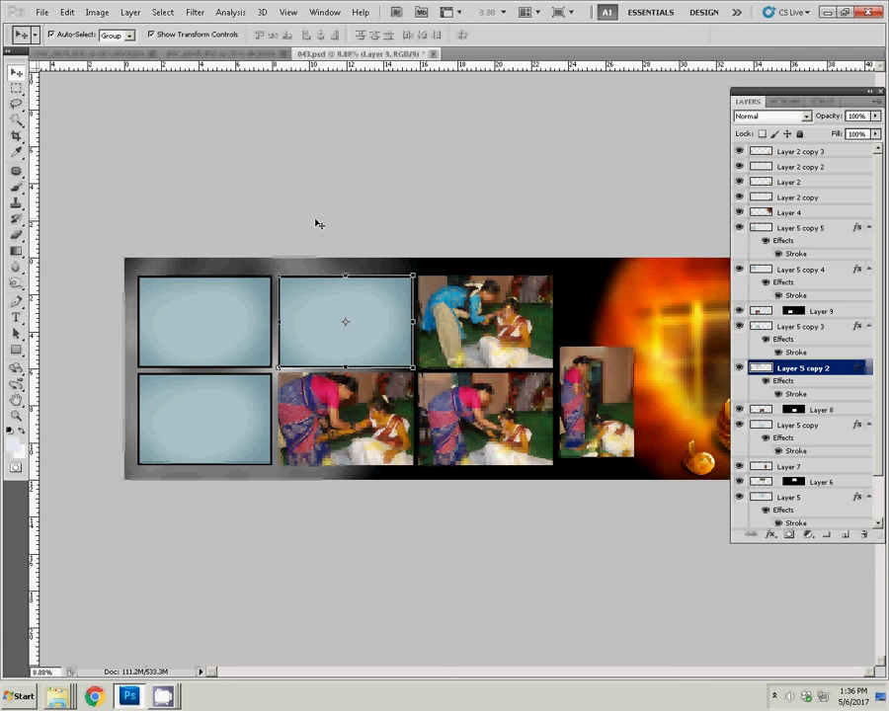
key("w")
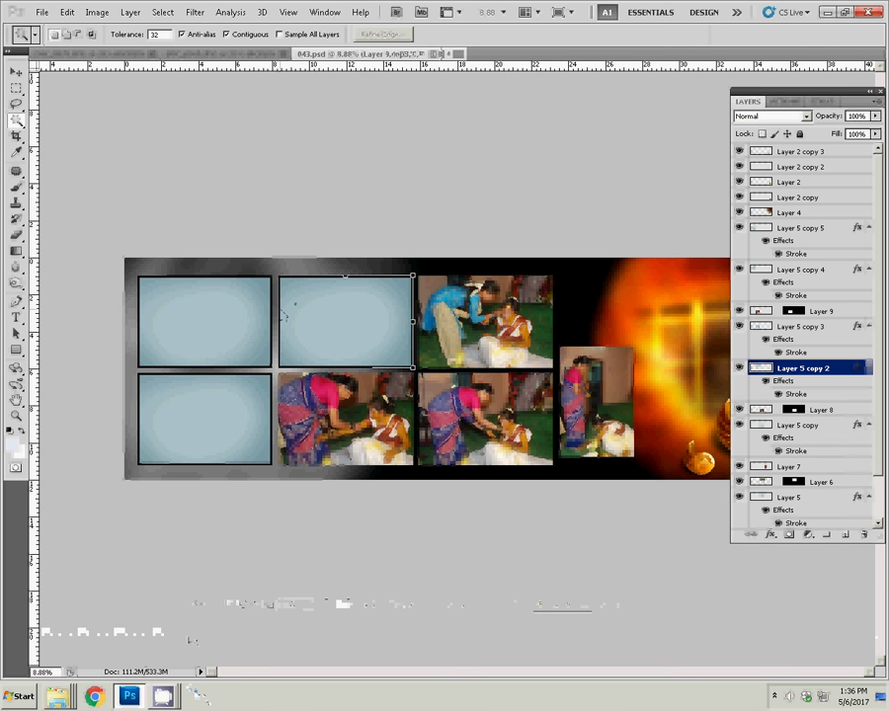
left_click(375, 351)
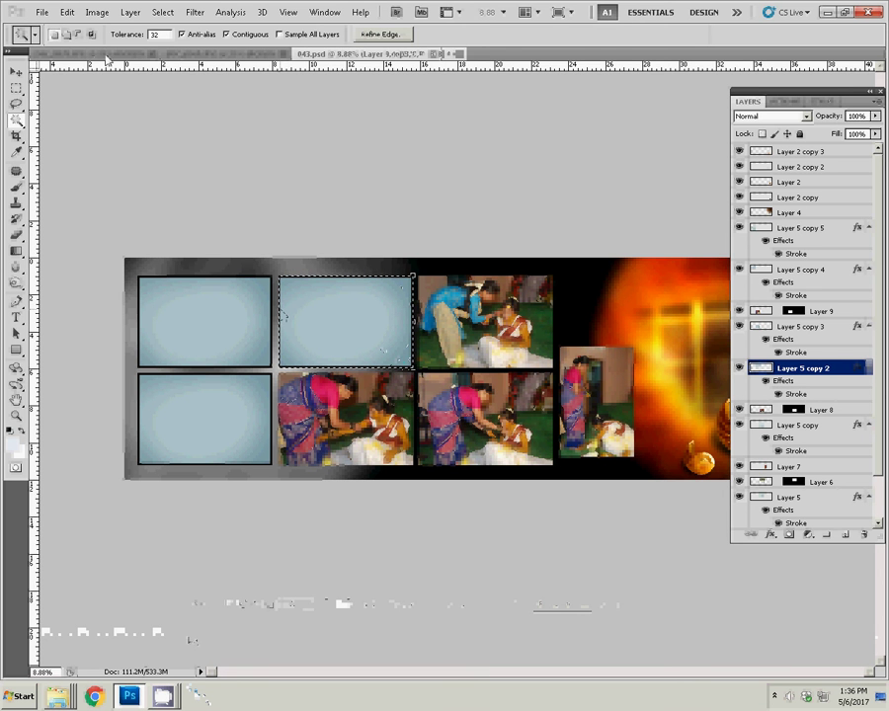
left_click(67, 12)
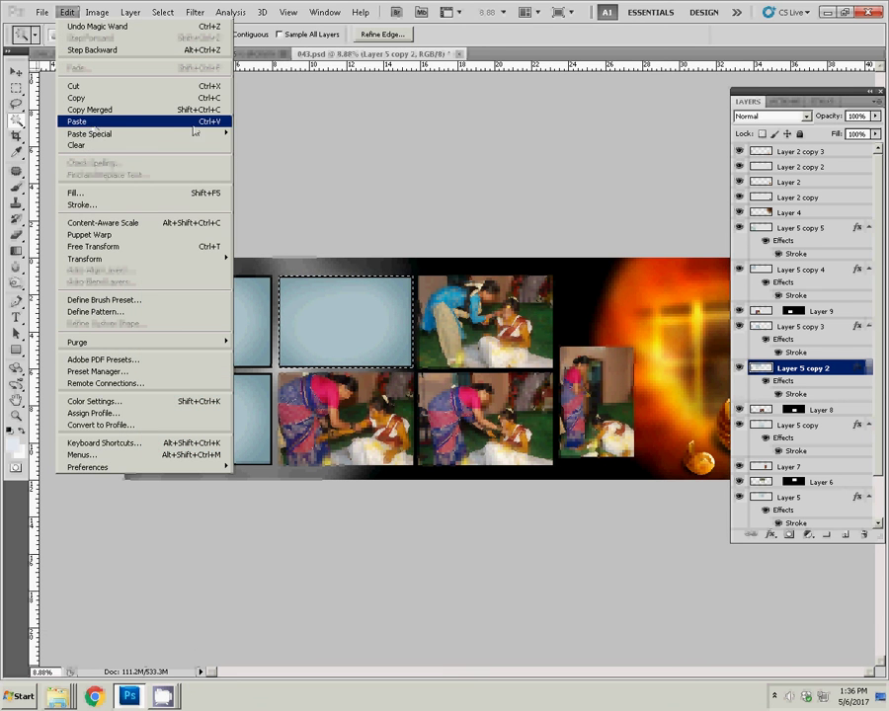
mouse_move(191, 135)
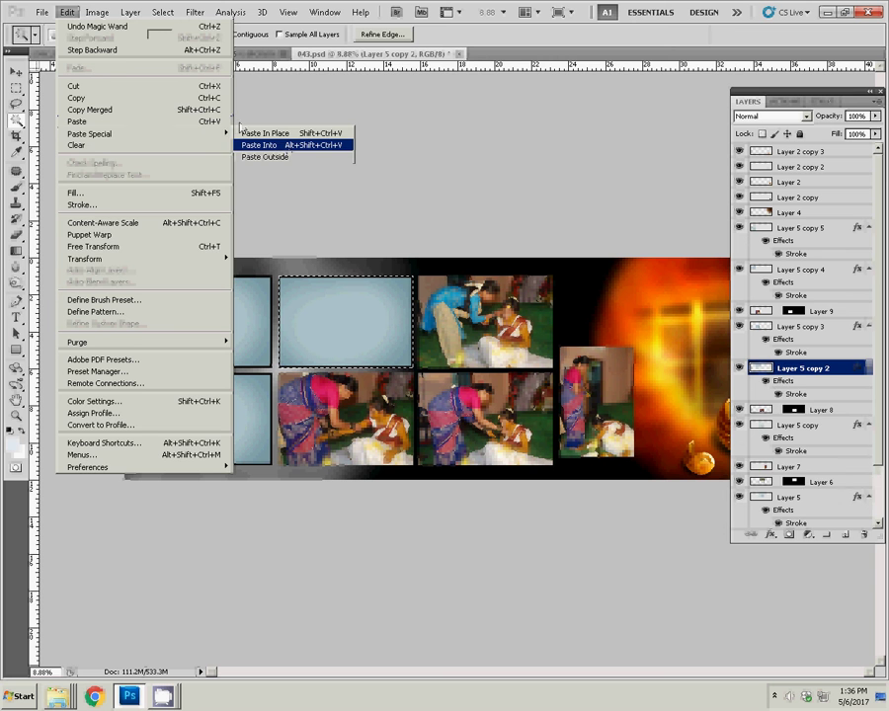
key("Return")
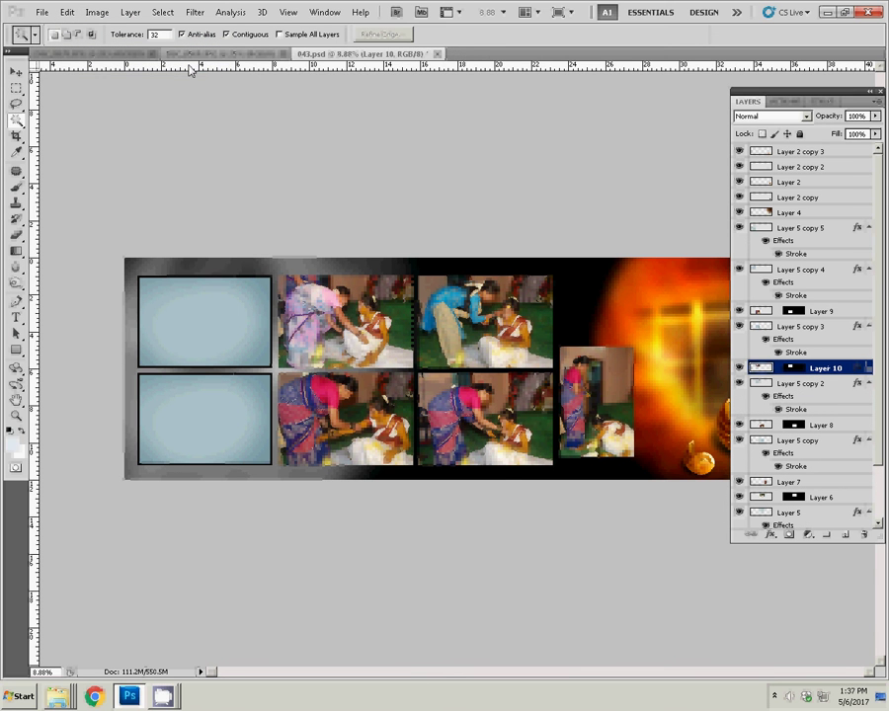
Switch to DSC_0569.JPG and resize the image to a document width of 8 inches
key("ctrl+shift+e")
key("ctrl+plus")
key("ctrl+plus")
key("ctrl+plus")
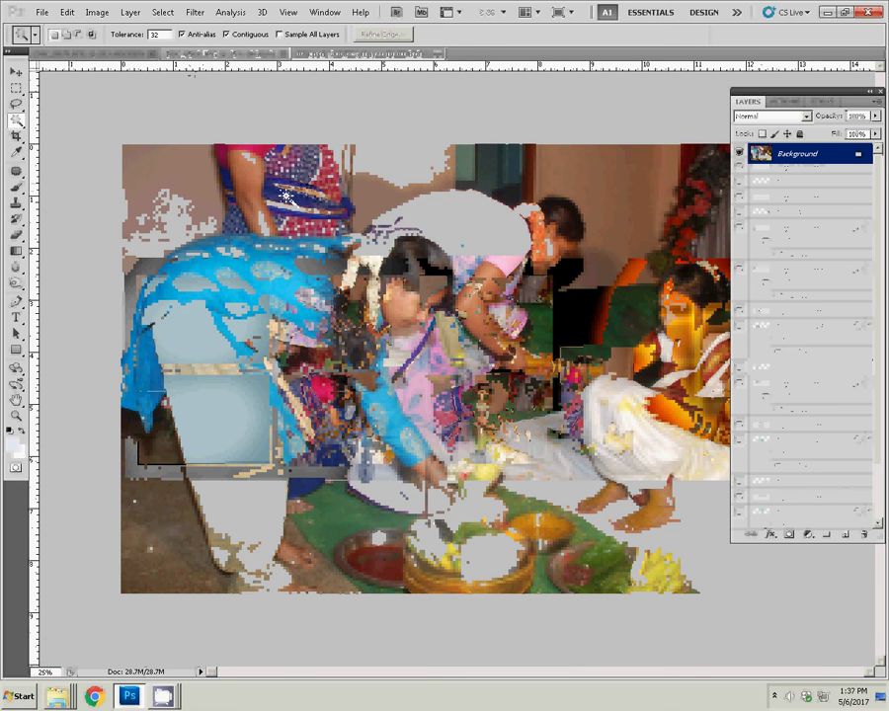
key("ctrl+alt+i")
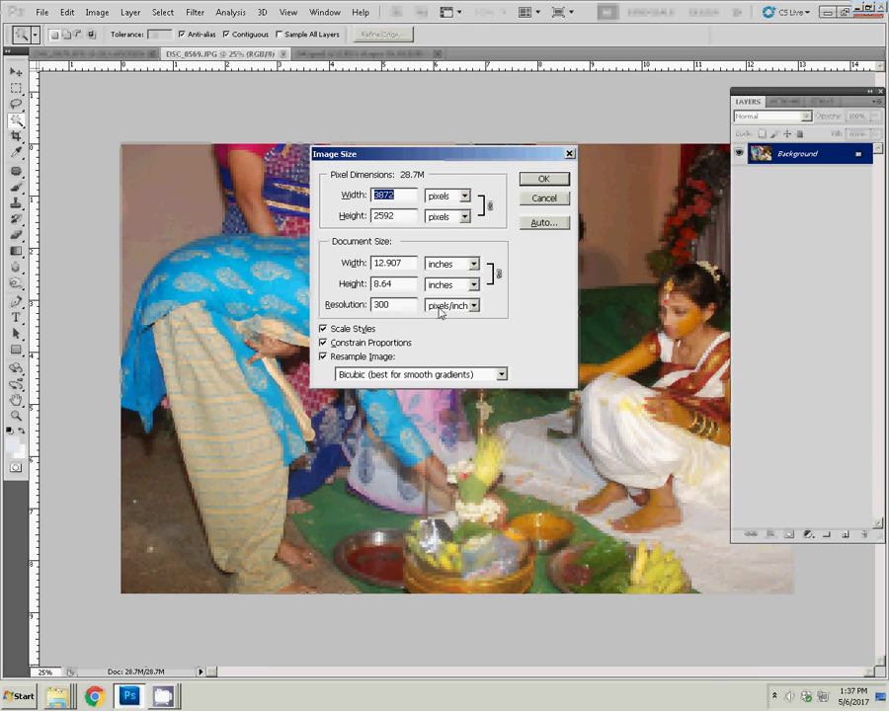
left_click_drag(402, 264, 352, 270)
type("8")
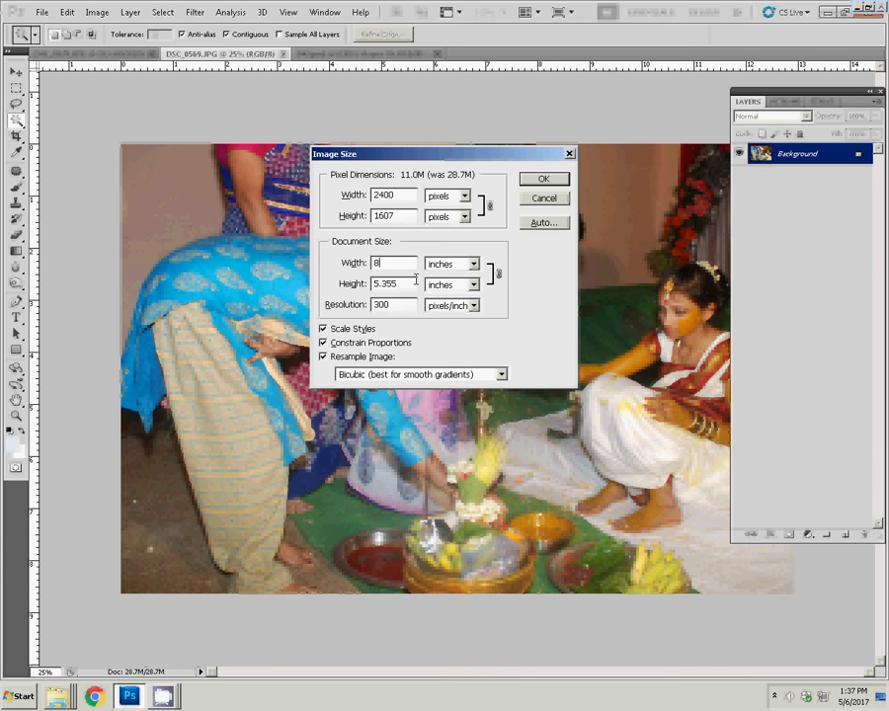
key("Return")
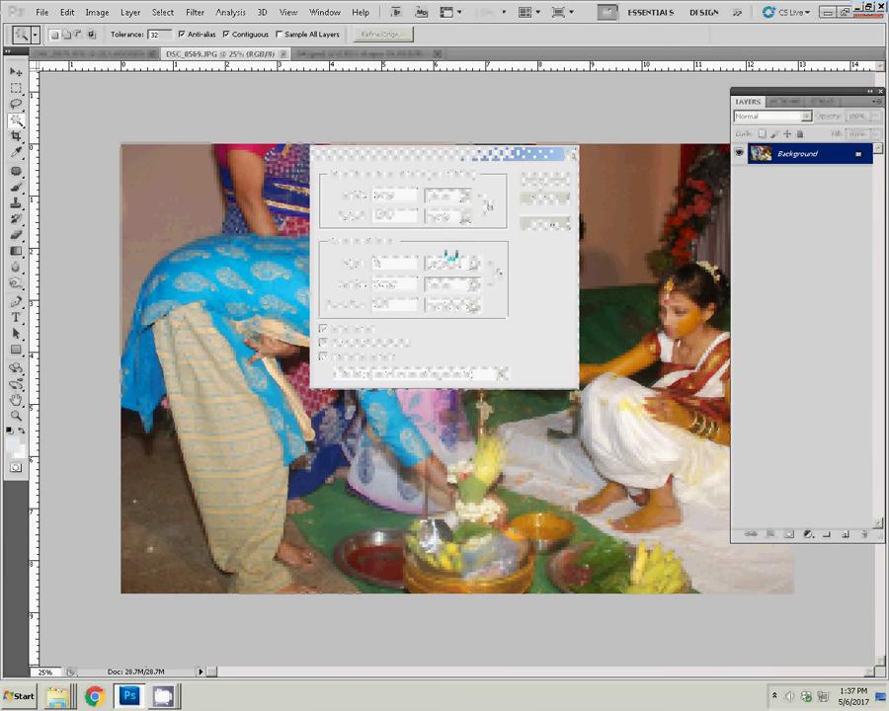
Cut the whole resized photo from DSC_0569.JPG and close the file without saving
key("ctrl+a")
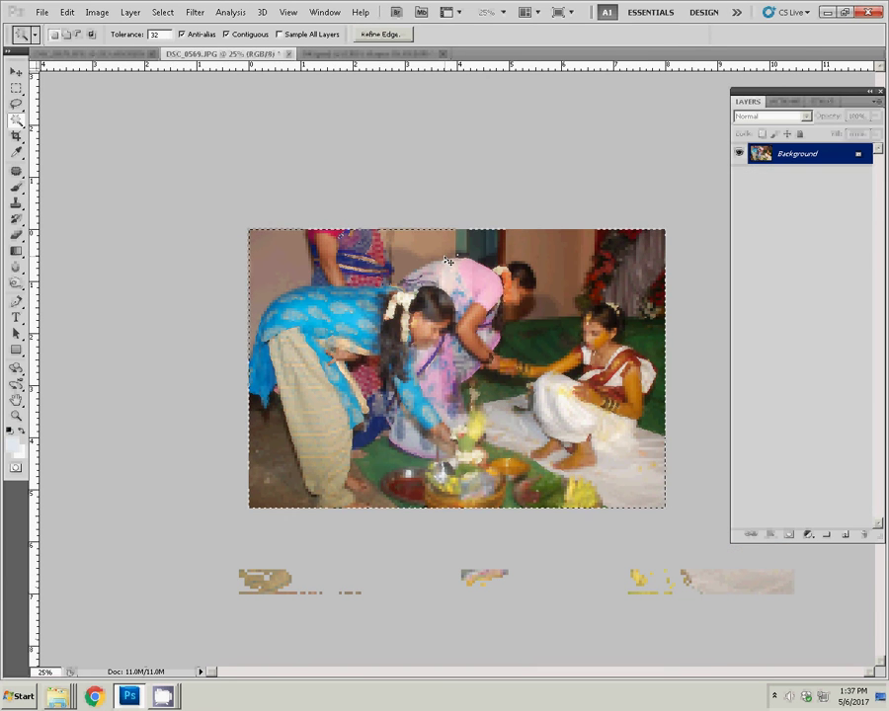
key("ctrl+x")
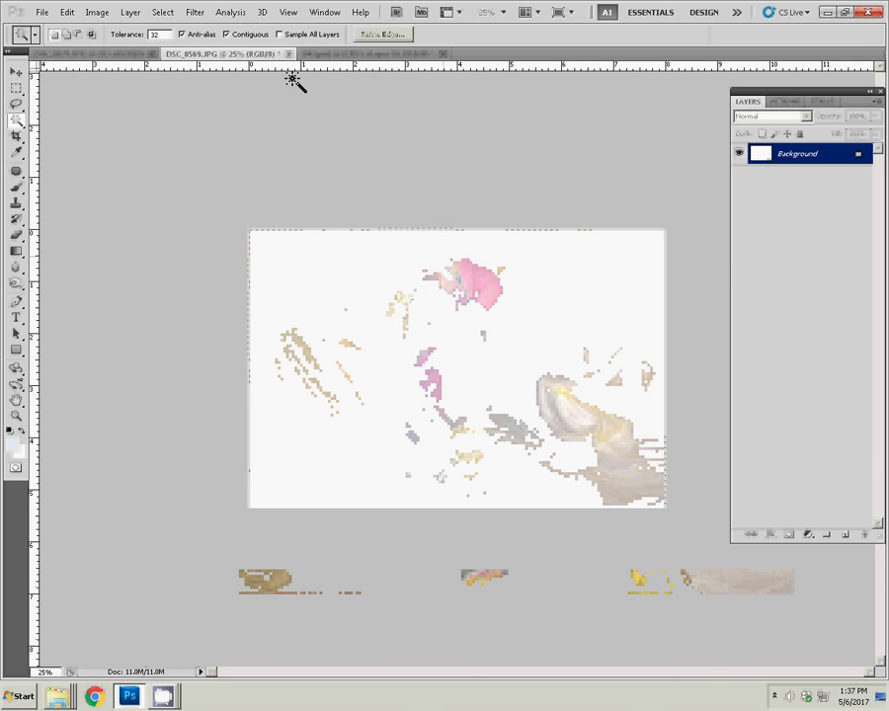
key("ctrl+w")
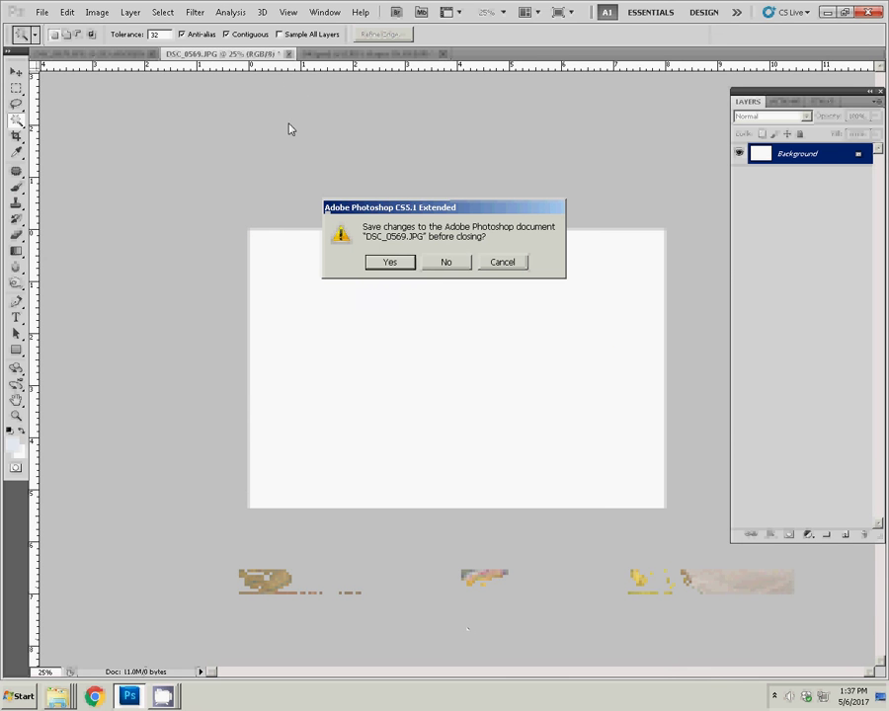
left_click(451, 262)
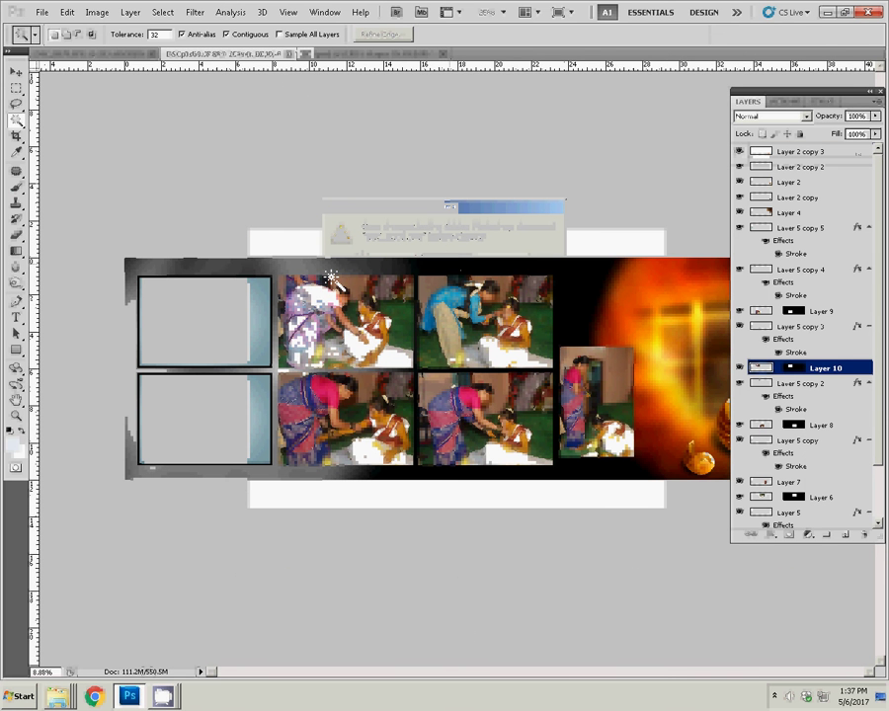
key("v")
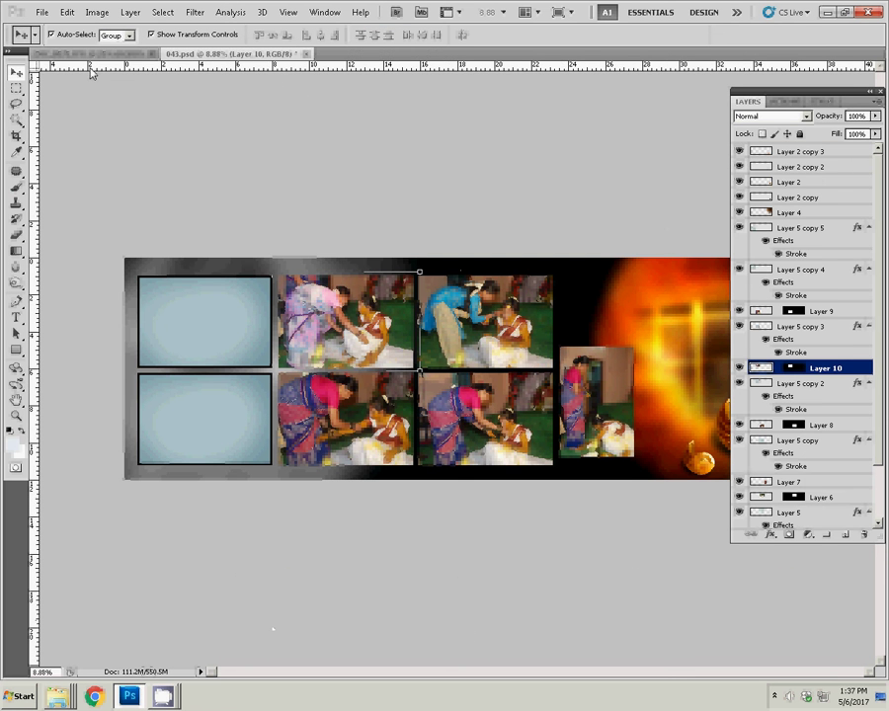
Switch to DSC_0575.JPG and resize the image to a document width of 8 inches
key("ctrl+Tab")
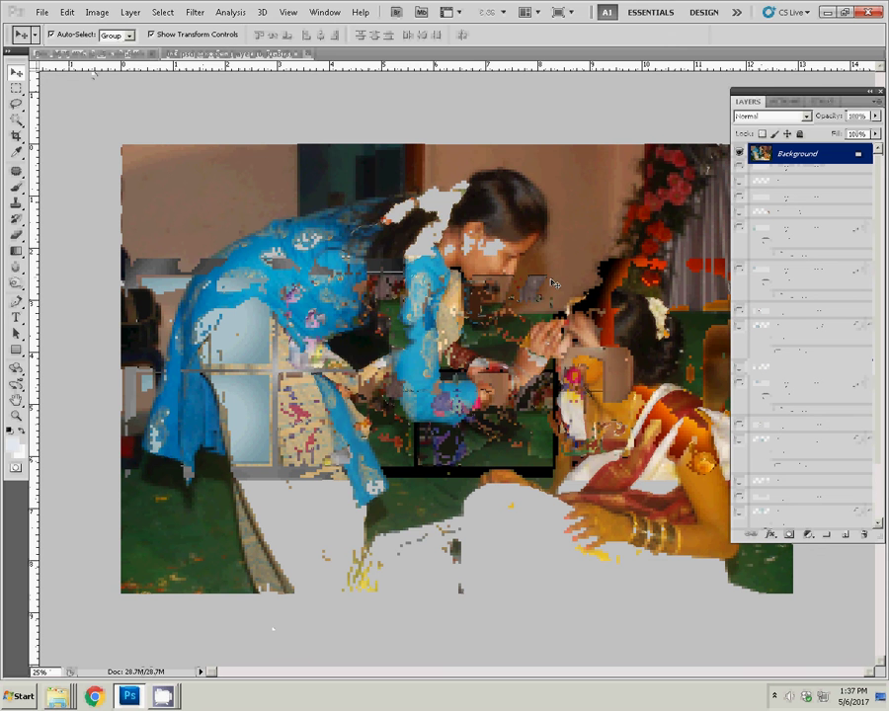
key("ctrl+alt+i")
key("Tab")
key("Tab")
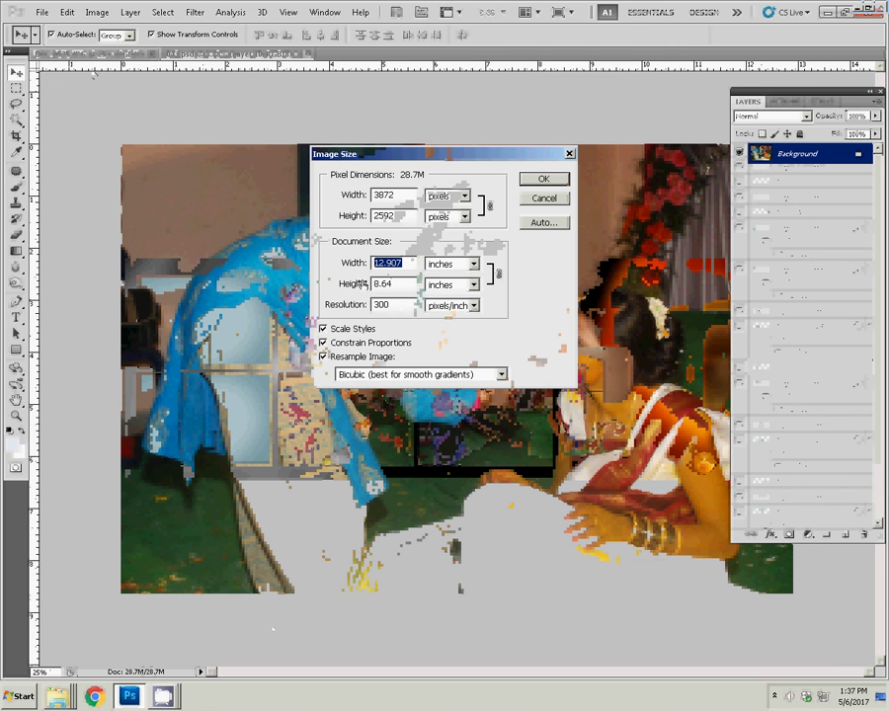
type("8")
key("Return")
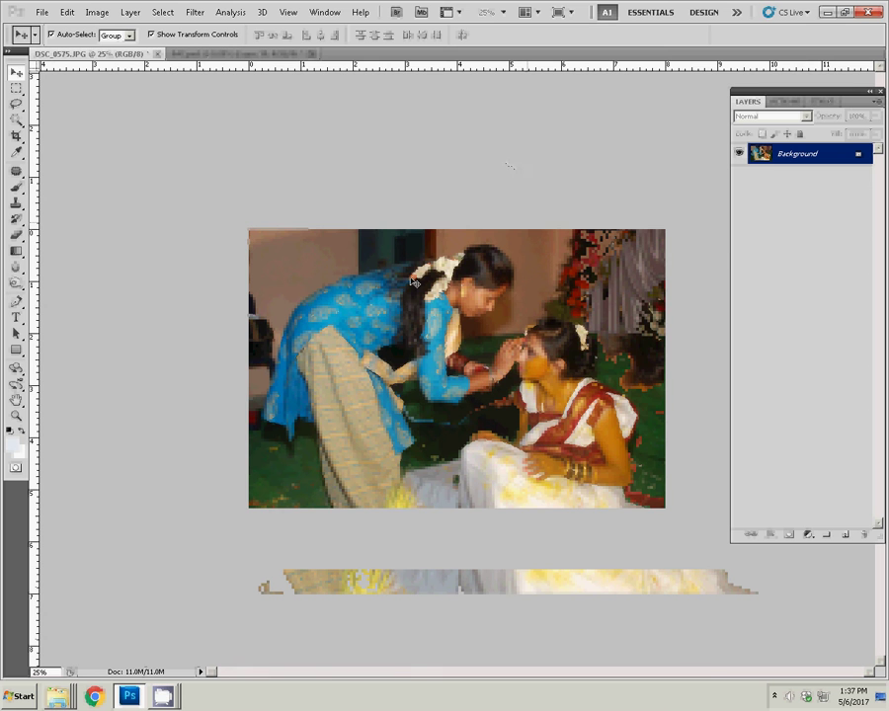
Cut the whole resized photo from DSC_0575.JPG and close the file without saving
key("ctrl+a")
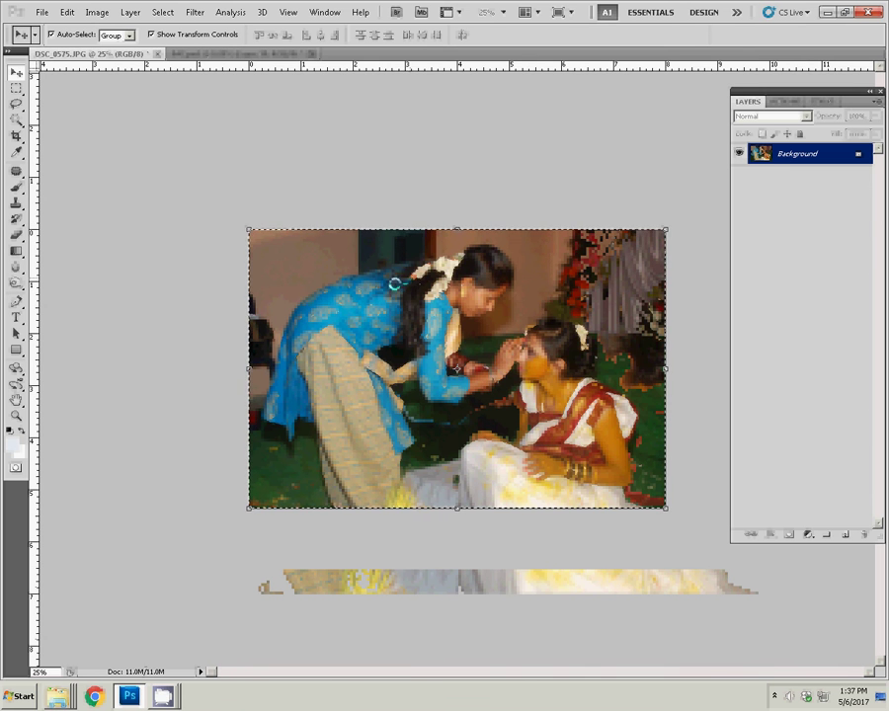
key("BackSpace")
key("ctrl+w")
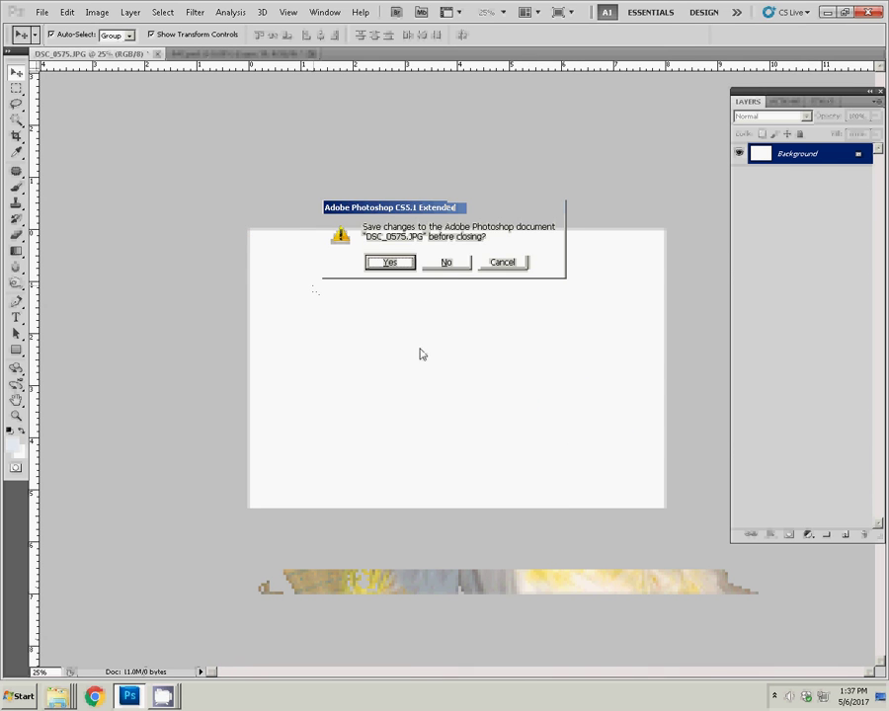
left_click(455, 266)
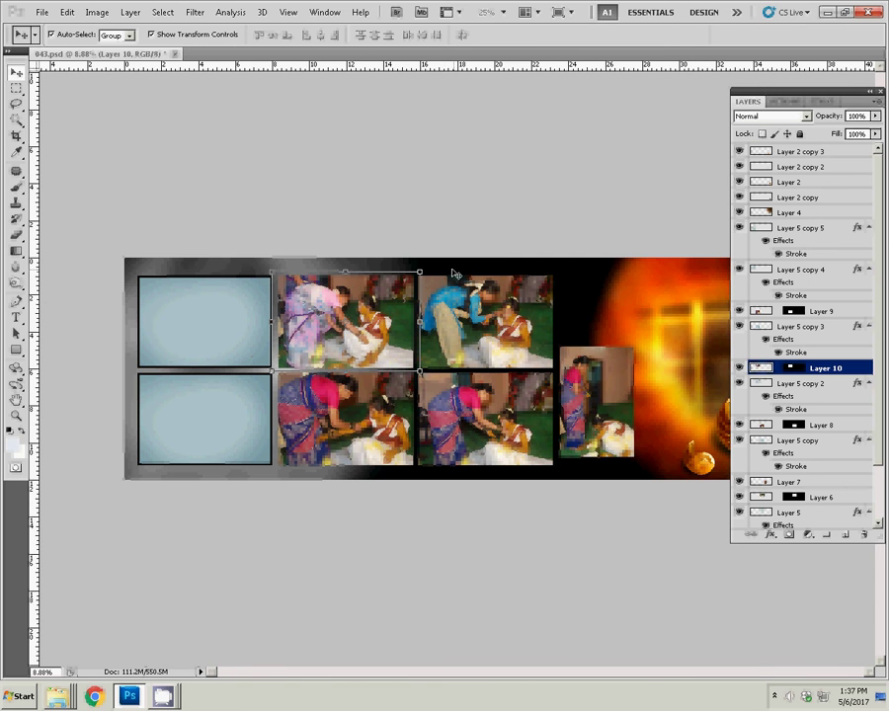
Select the empty top-left frame's whole area on Layer 5 copy 4 with the Magic Wand and paste the cut photo into it
left_click(198, 332)
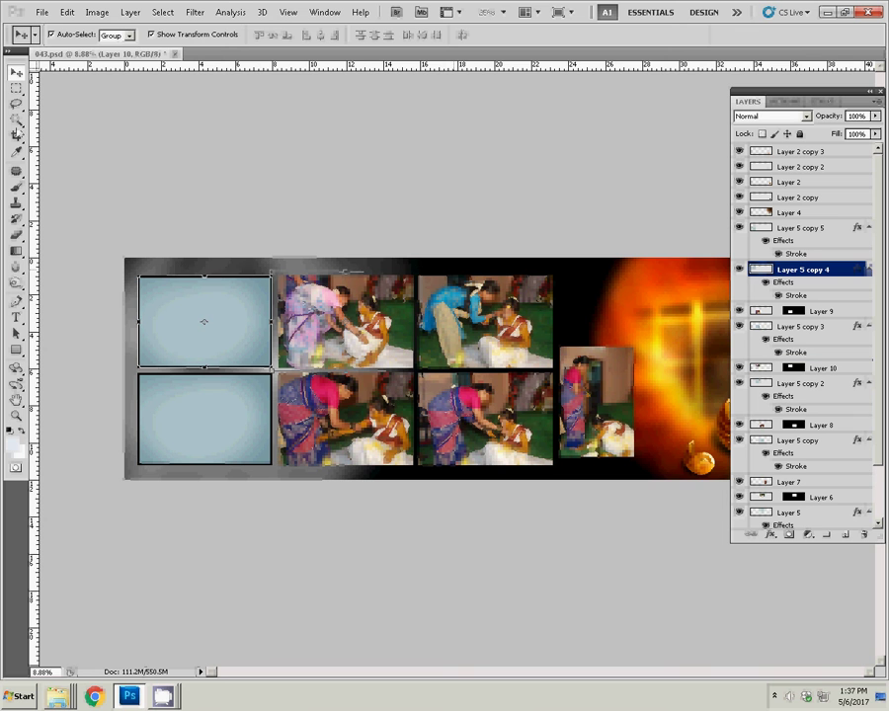
left_click(17, 119)
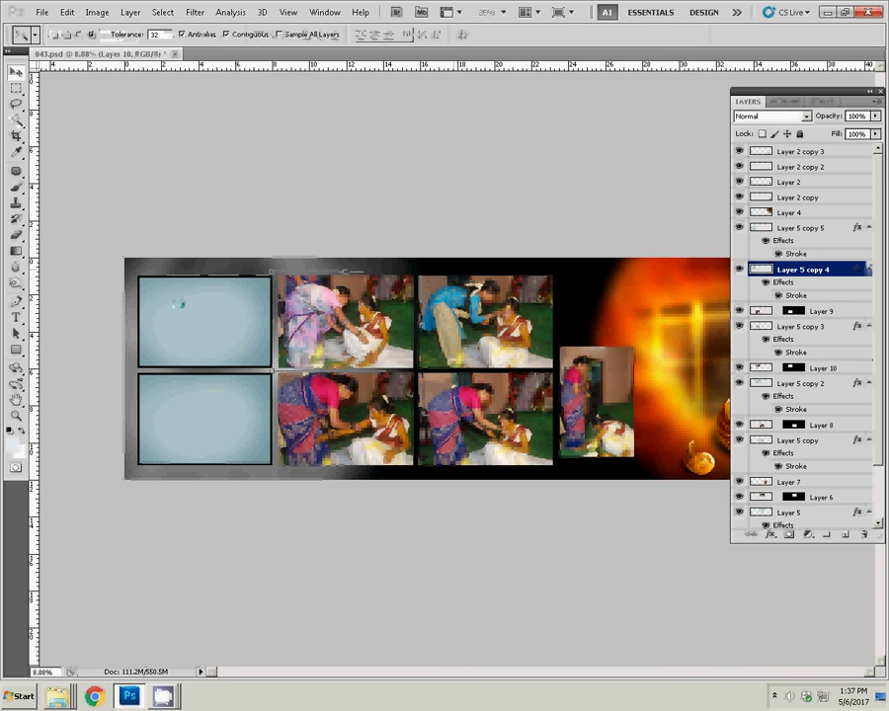
left_click(178, 304)
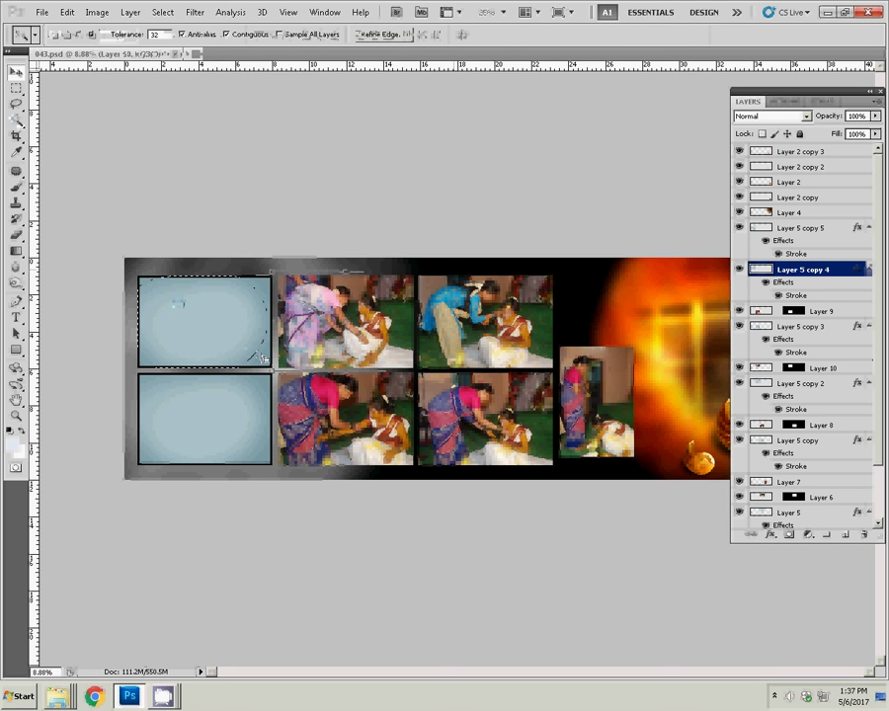
left_click(265, 356, "shift")
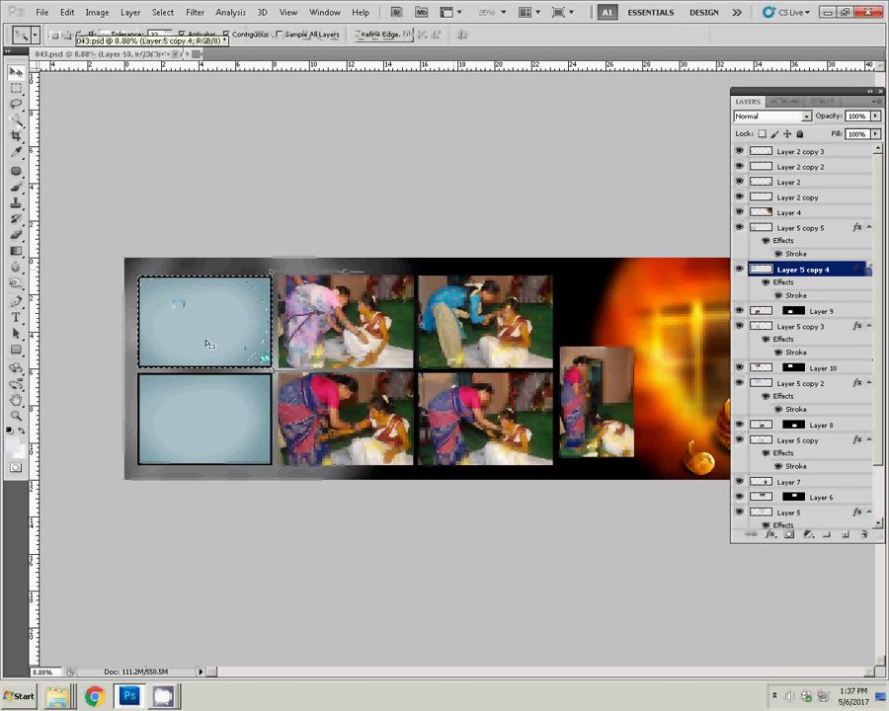
left_click(187, 331, "shift")
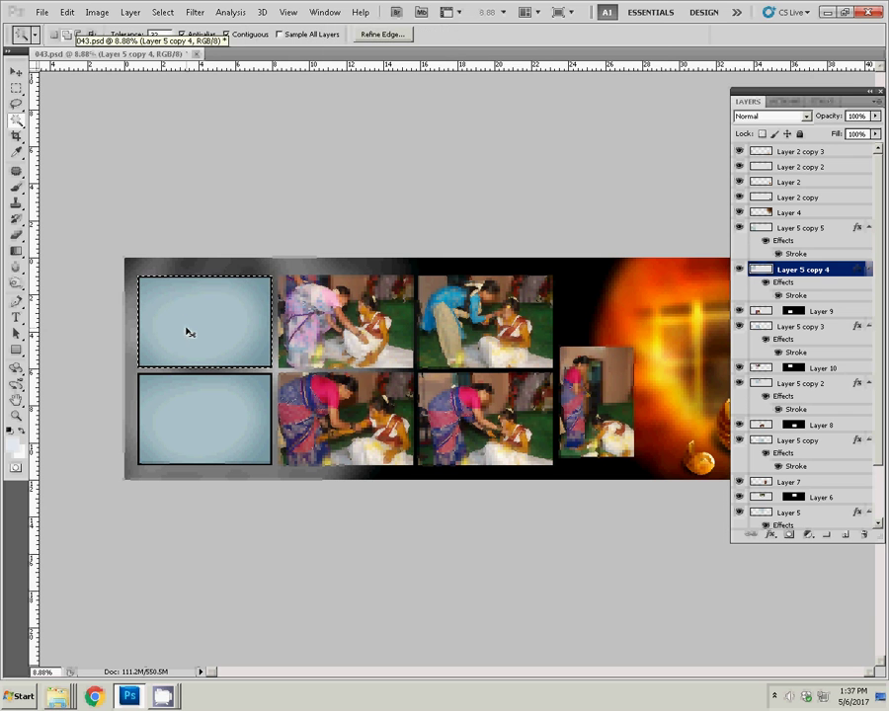
key("ctrl+shift+alt+v")
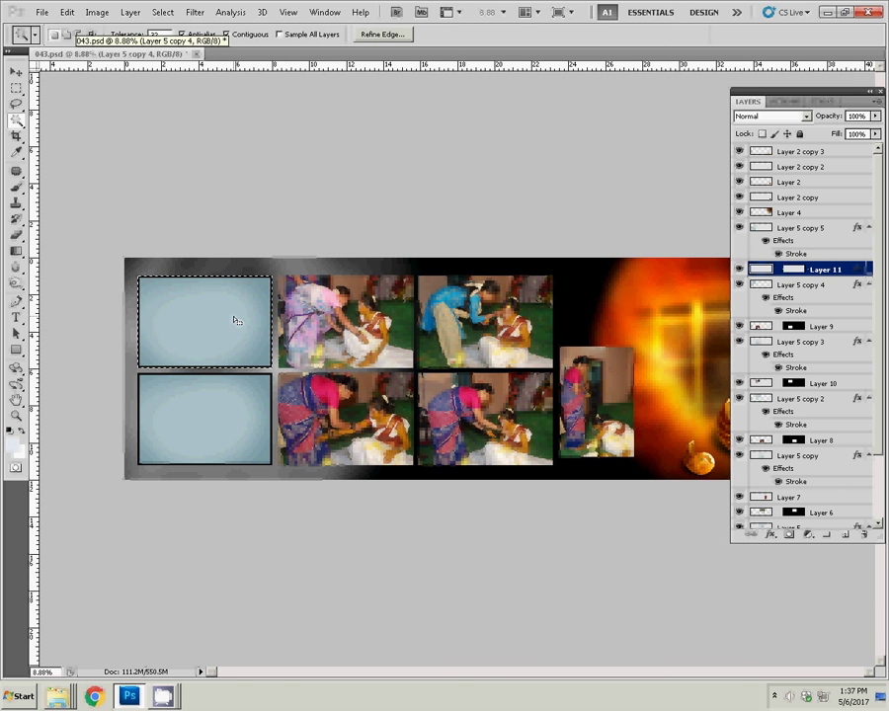
key("v")
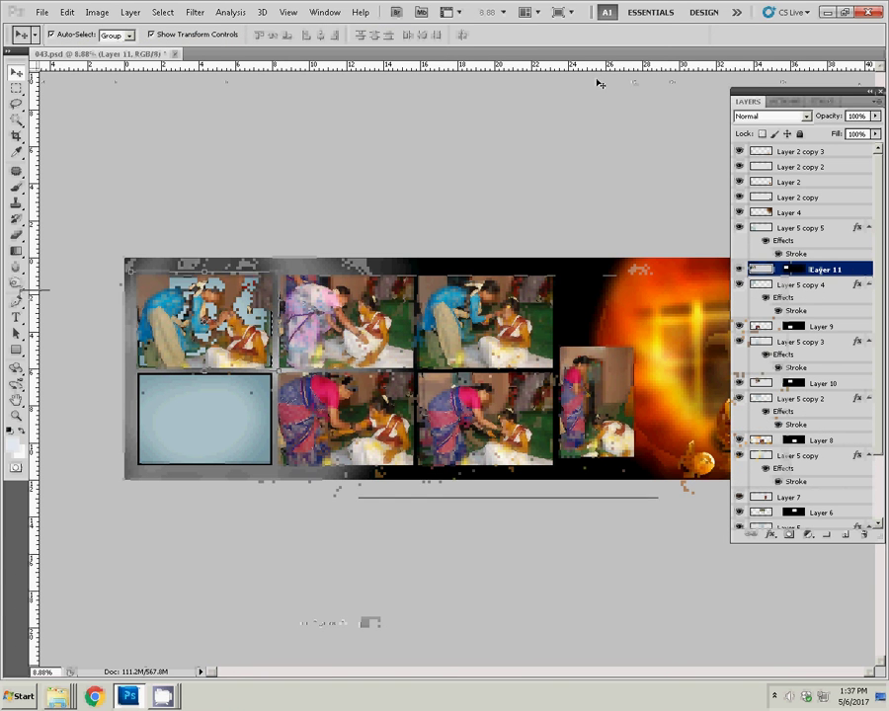
Float the 043.psd window and move the used photos DSC_0569 to DSC_0575 from the wedding photos folder into its sss d subfolder
left_click_drag(600, 54, 613, 60)
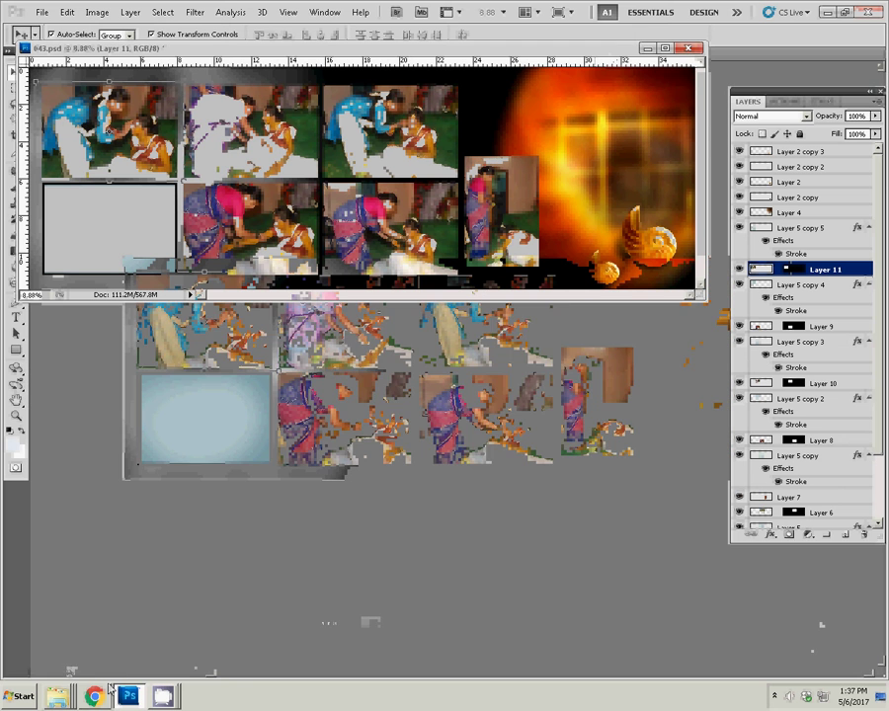
right_click(58, 698)
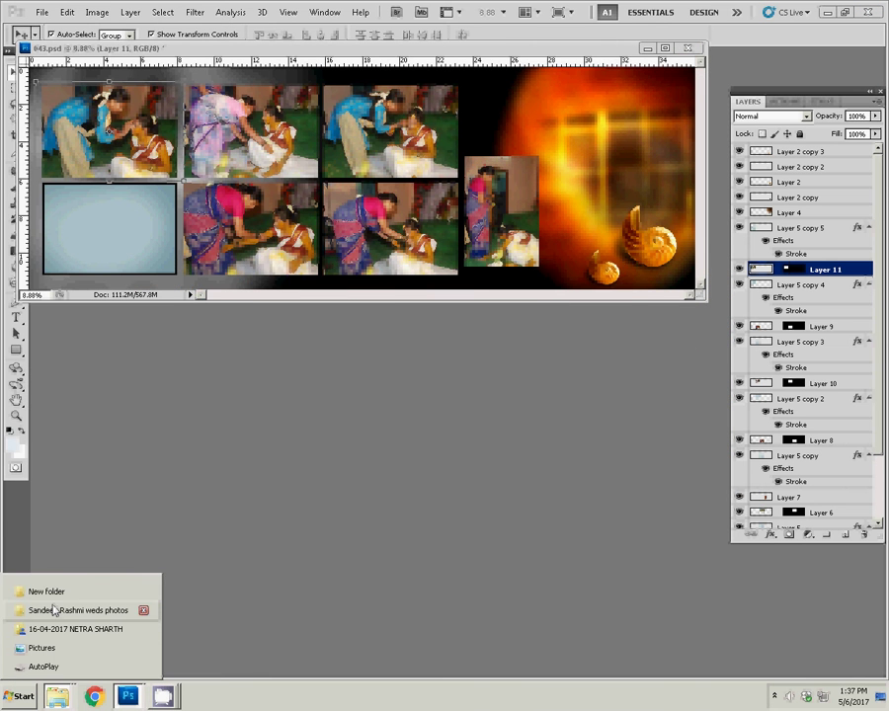
left_click(62, 609)
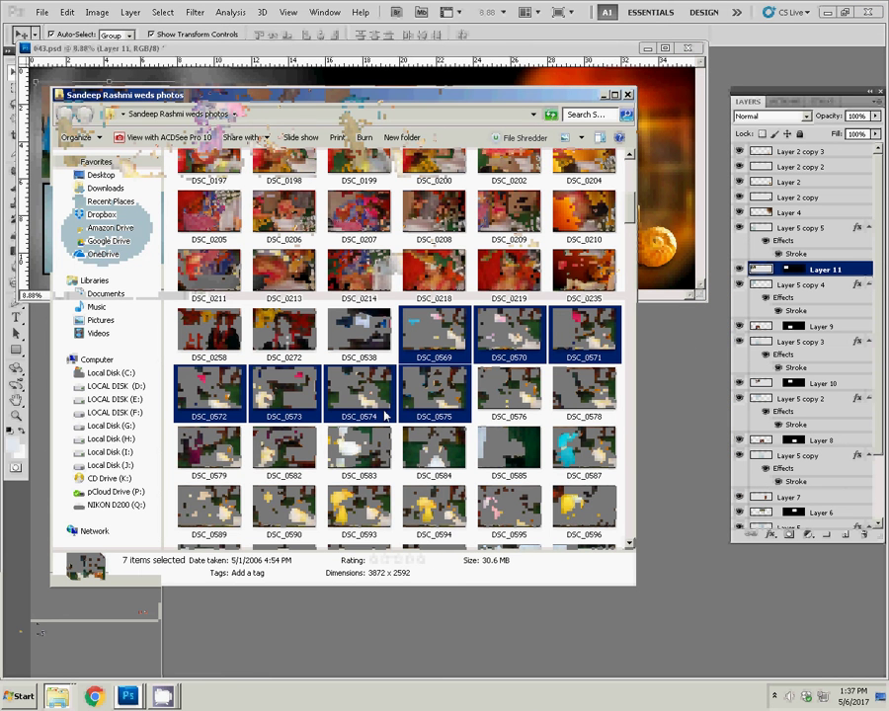
scroll(449, 247, "up", 8)
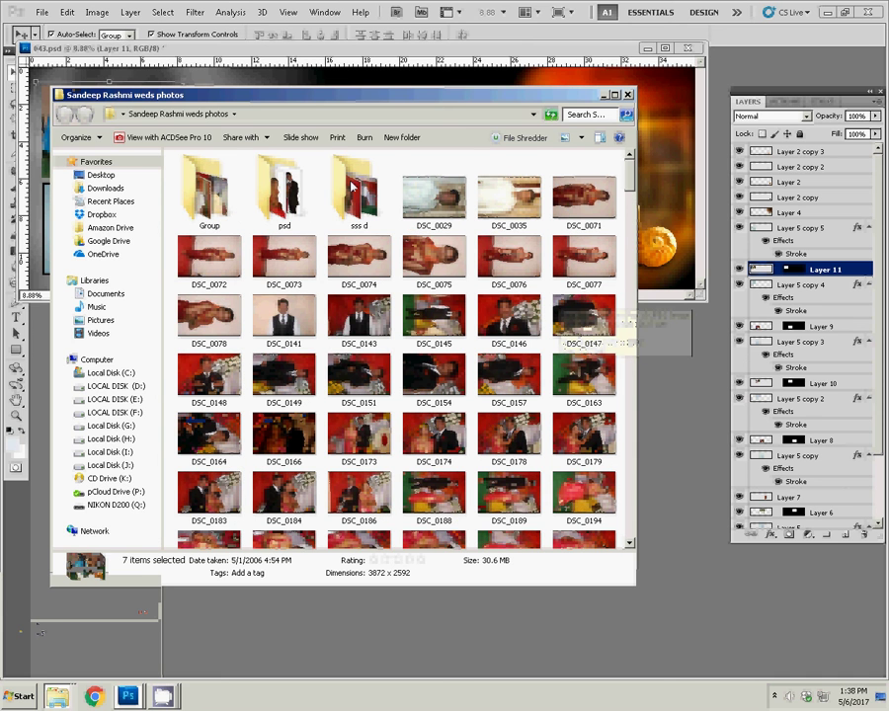
left_click(352, 185)
double_click(352, 186)
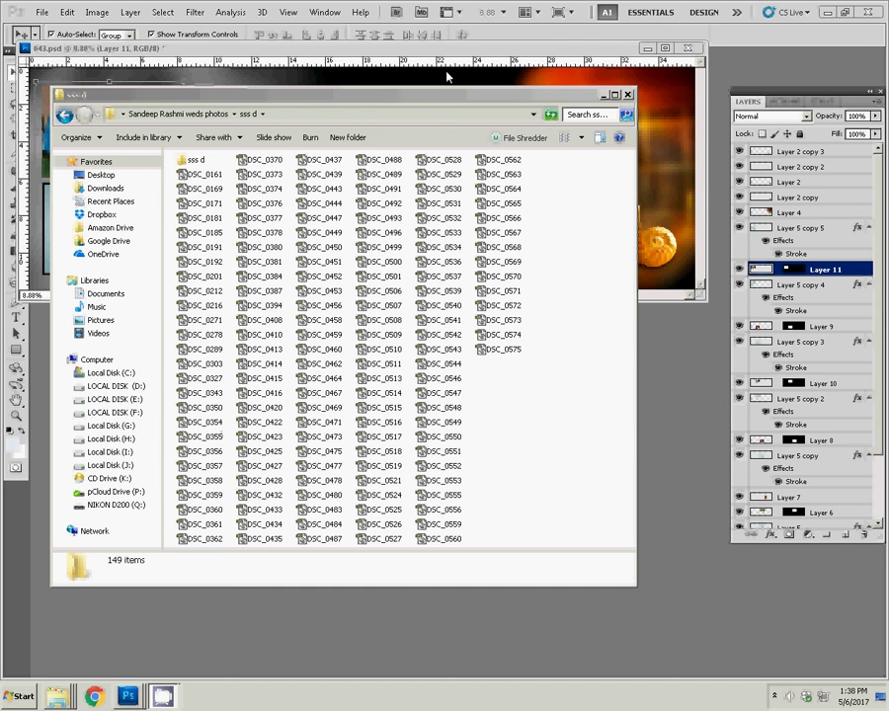
Look through the event folder dated 16-04-2017 and its 2nd camera subfolder, and close that folder window
left_click(313, 50)
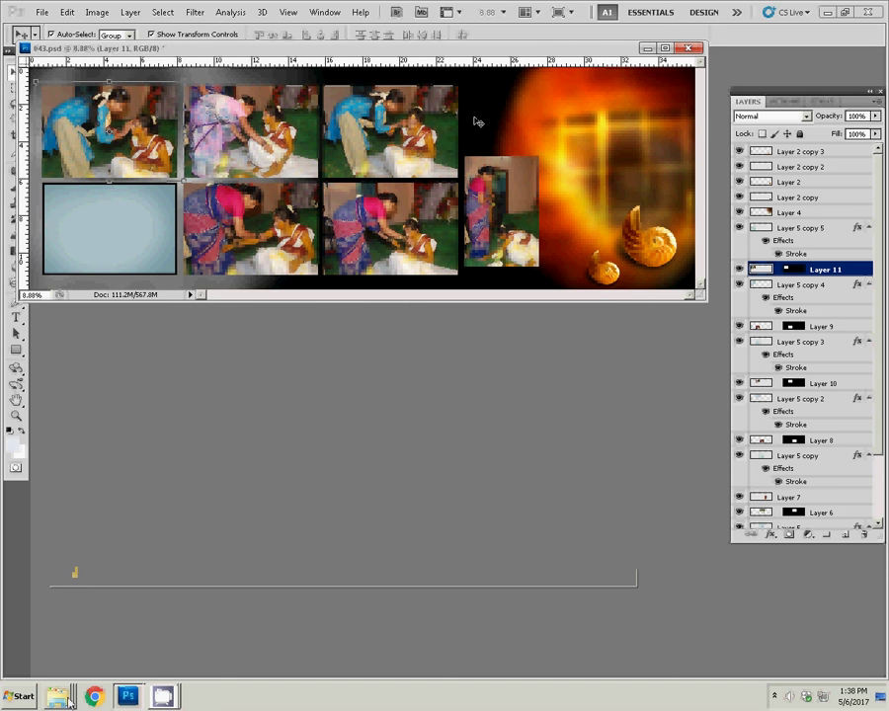
right_click(67, 695)
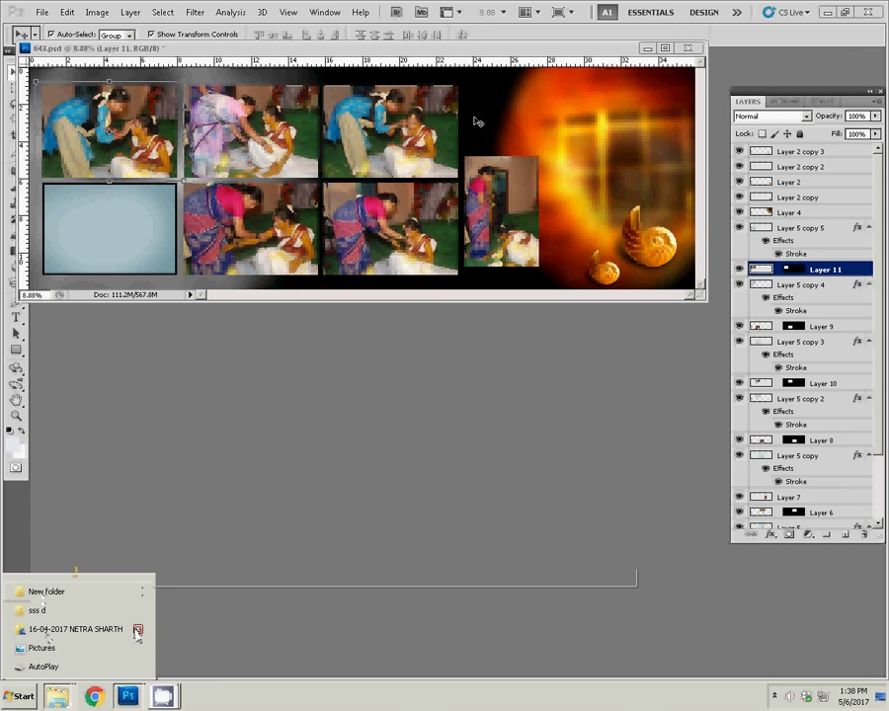
left_click(111, 632)
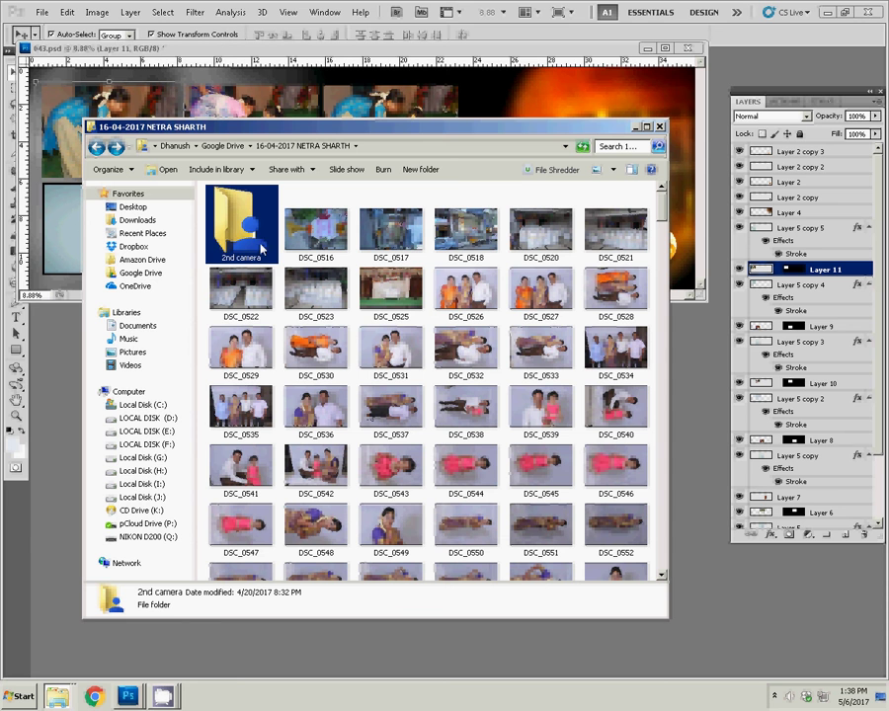
left_click(542, 350)
key("Down")
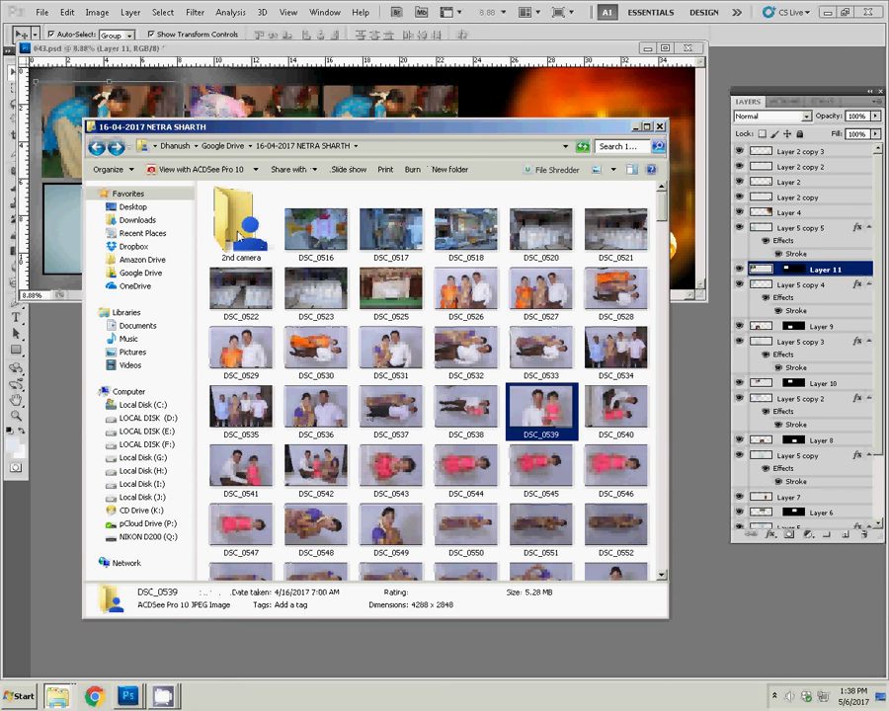
double_click(238, 234)
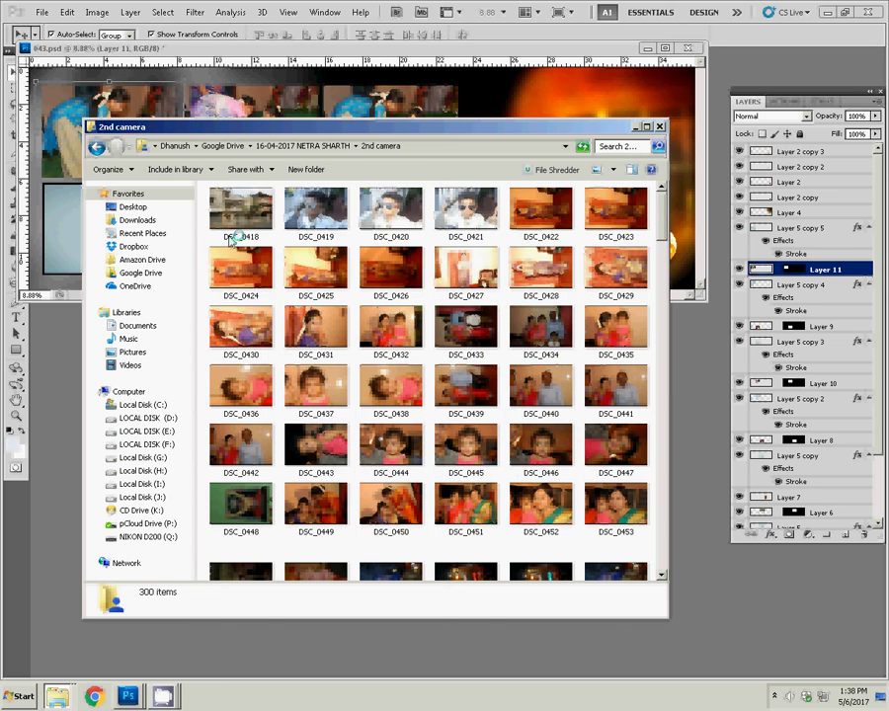
left_click(98, 148)
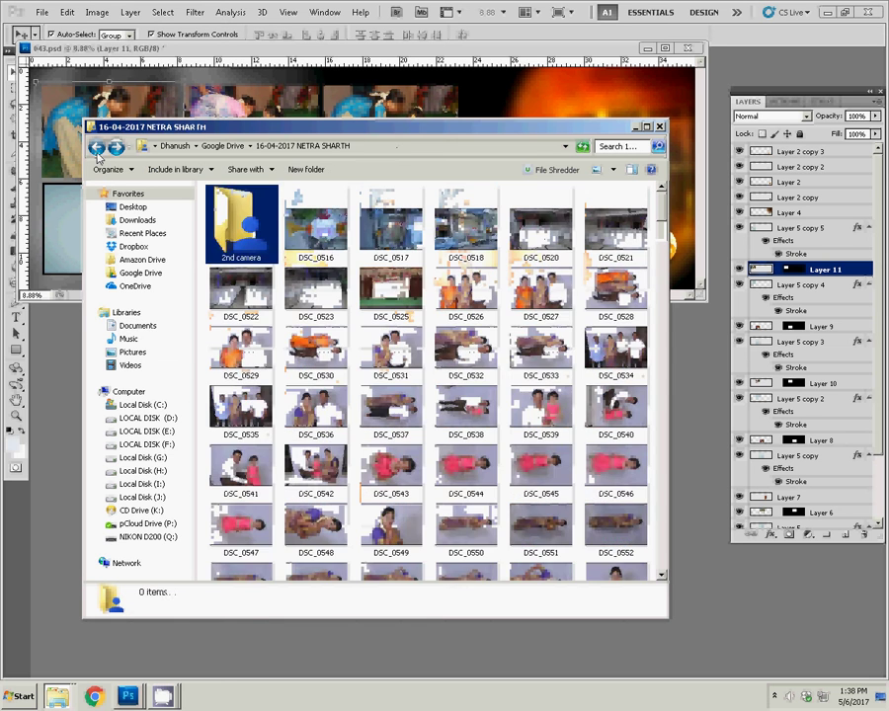
left_click(98, 149)
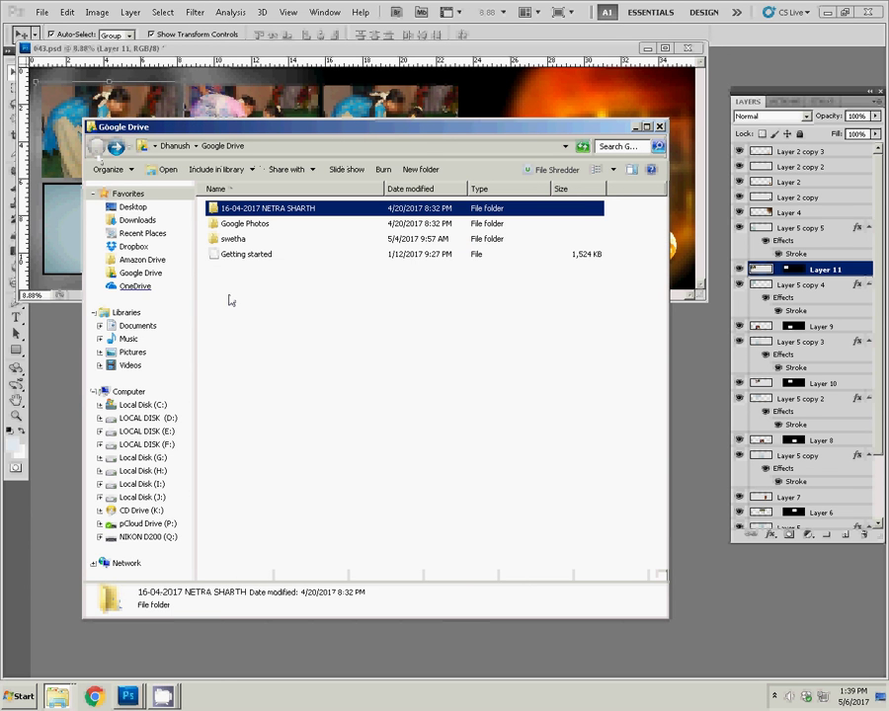
left_click(203, 275)
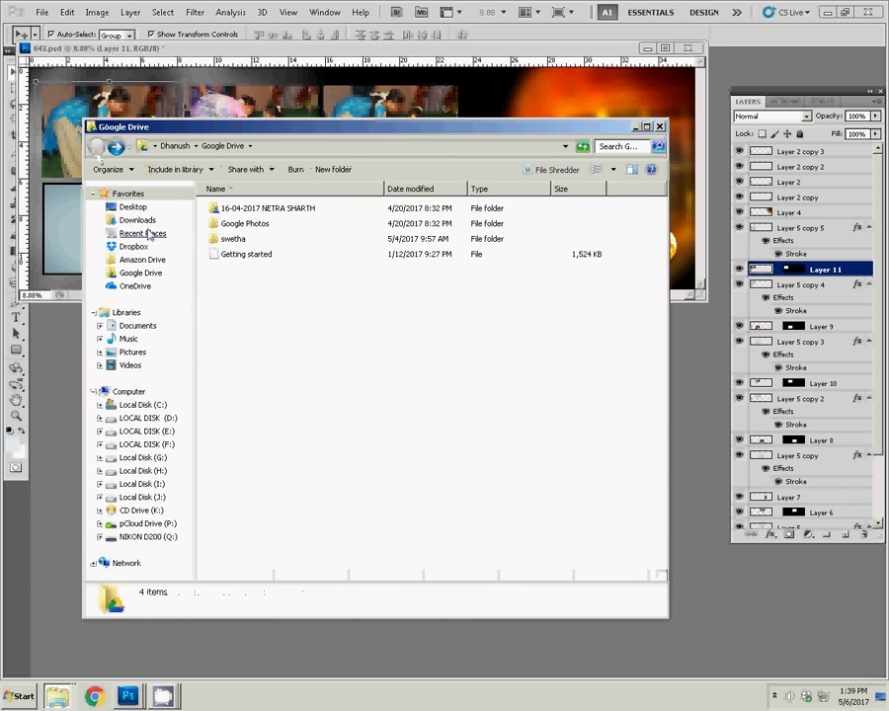
left_click(660, 128)
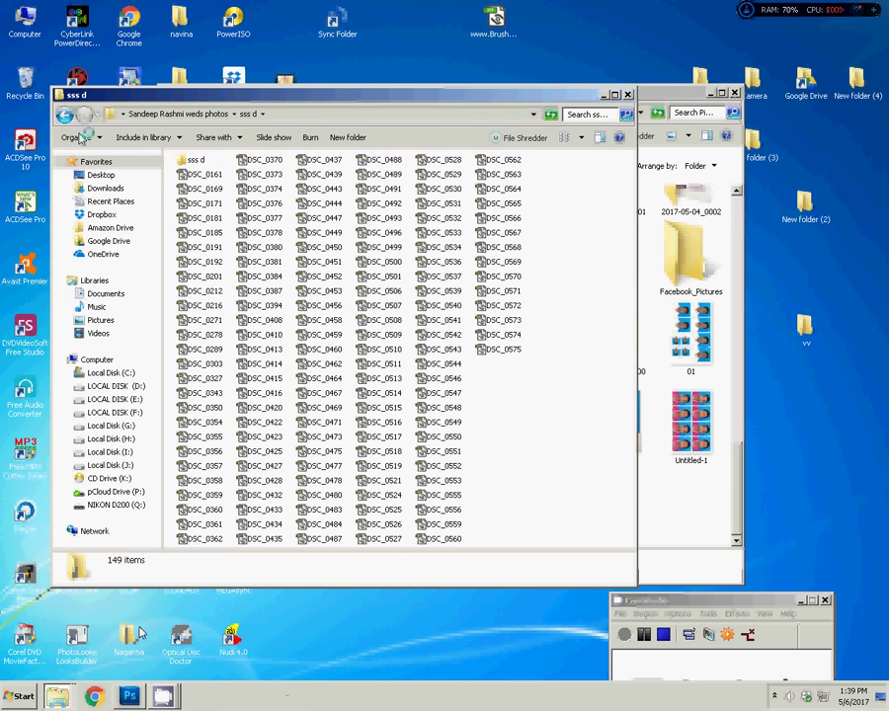
Go back from sss d to the main wedding photos folder and bring its window in front of the 043.psd layout
key("BackSpace")
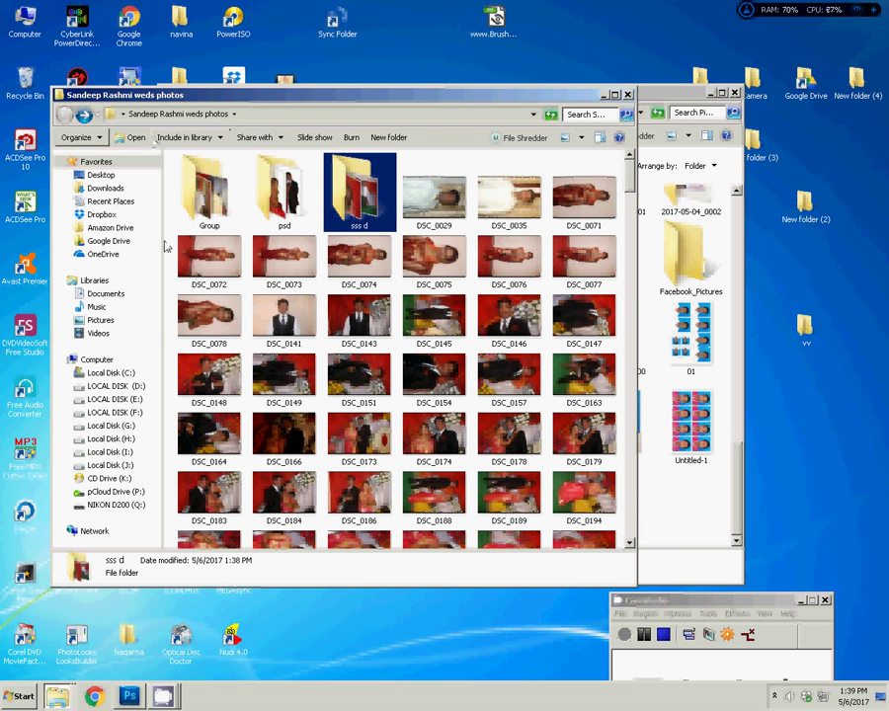
left_click(338, 504)
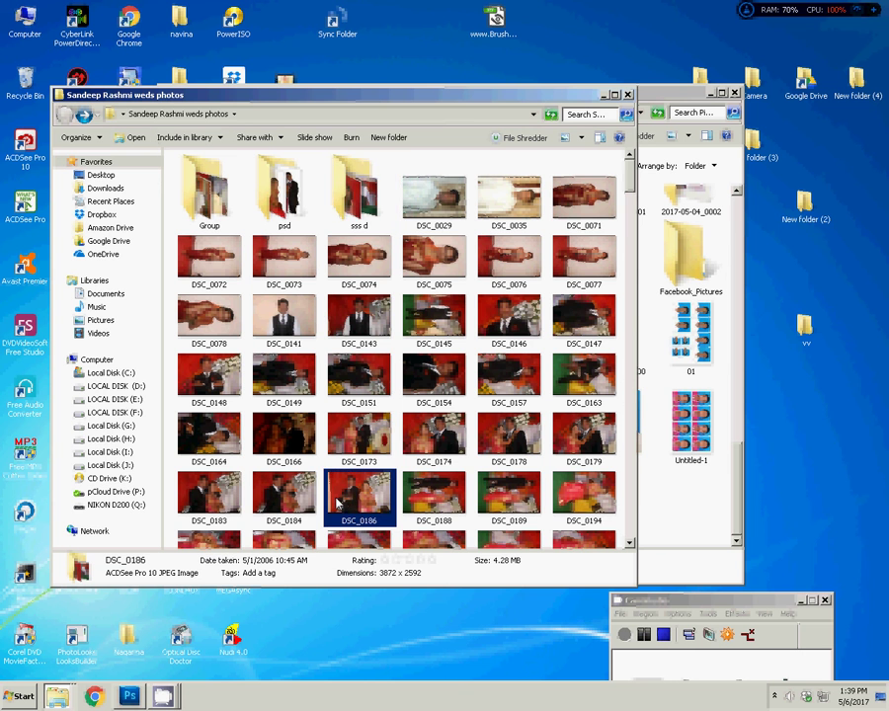
scroll(464, 455, "down", 5)
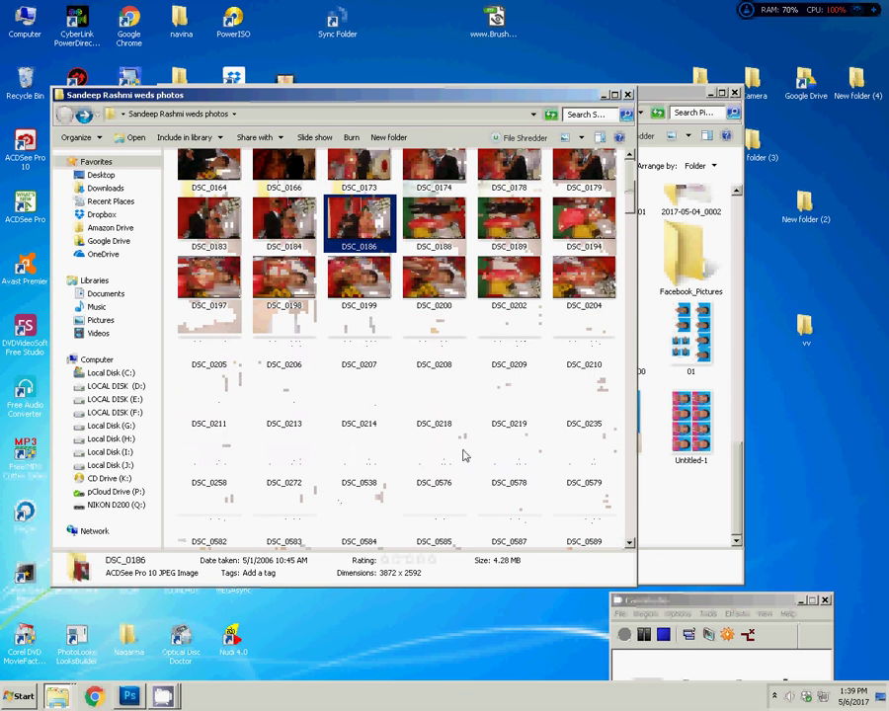
scroll(465, 455, "down", 5)
left_click(128, 698)
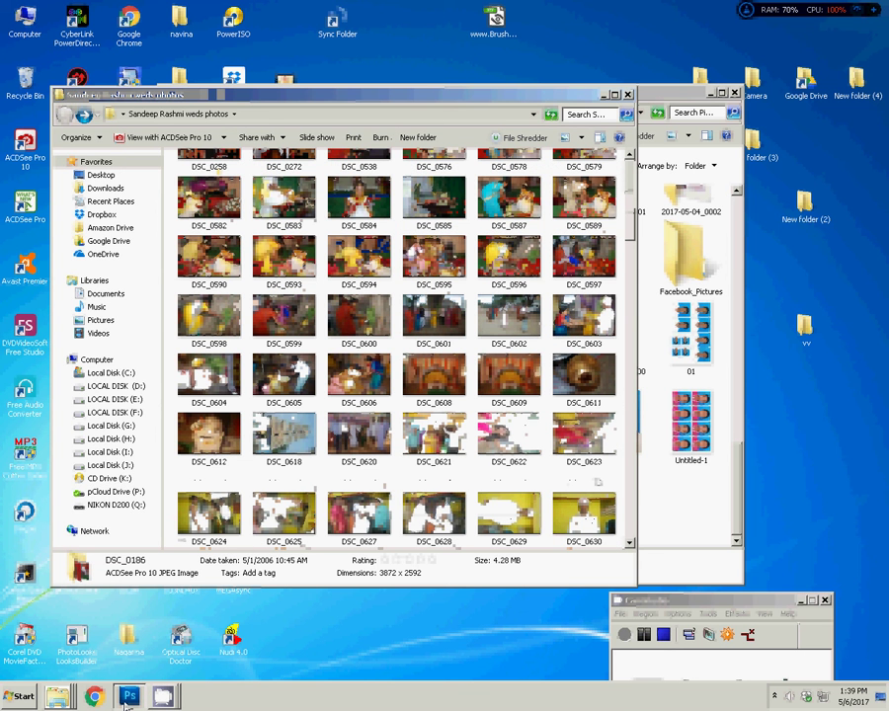
right_click(57, 696)
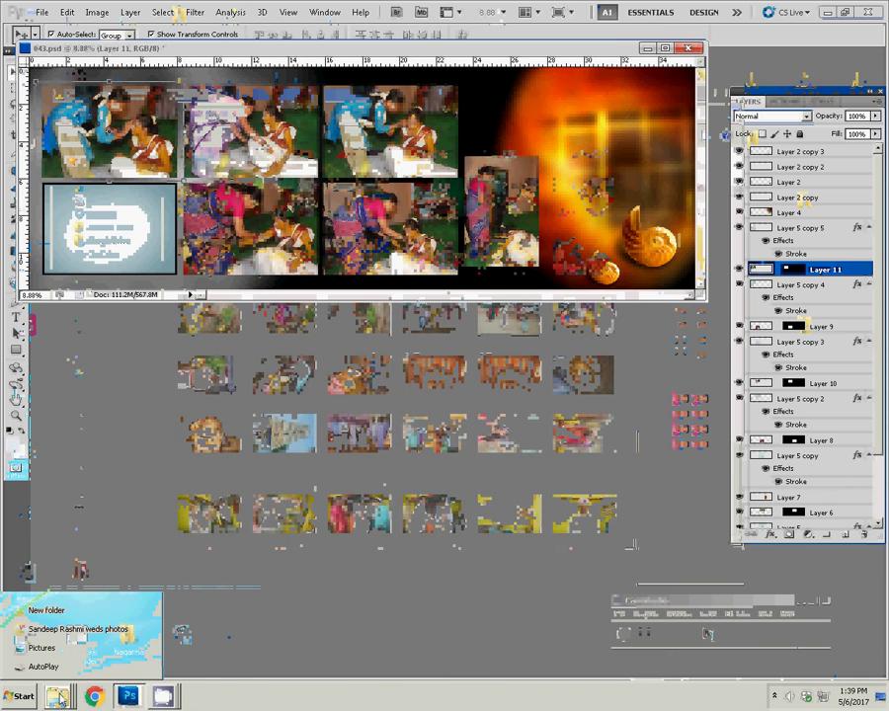
left_click(74, 629)
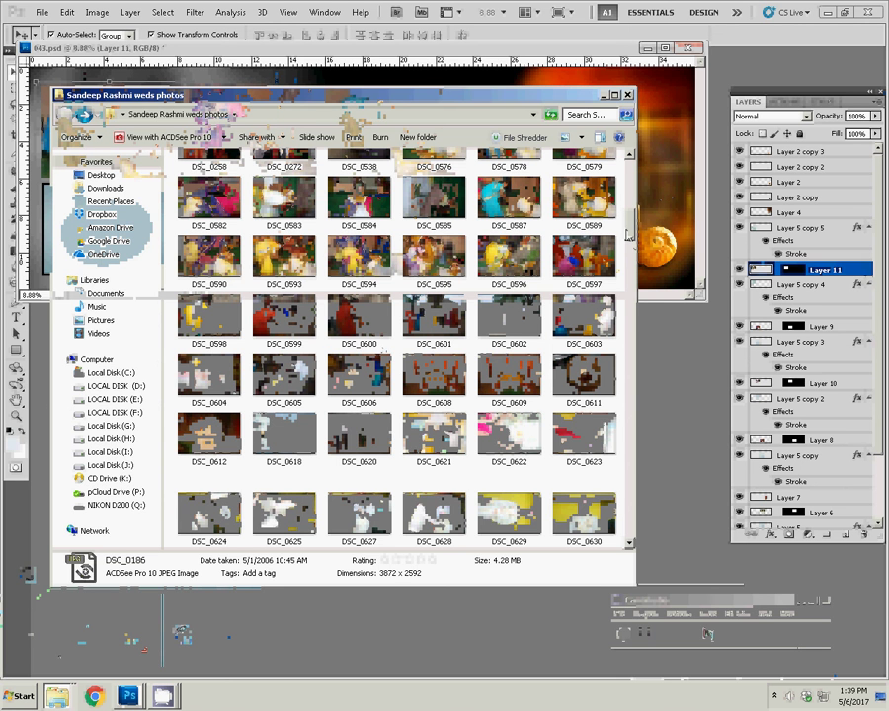
Delete the photos DSC_0576 and DSC_0582 from the wedding photos folder
left_click_drag(631, 231, 637, 219)
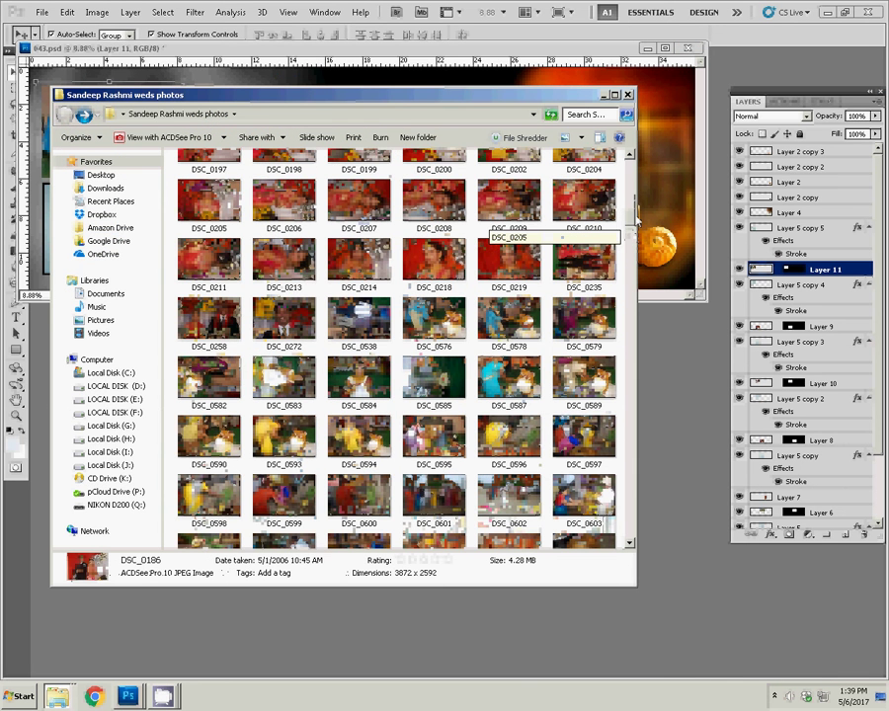
left_click(434, 321)
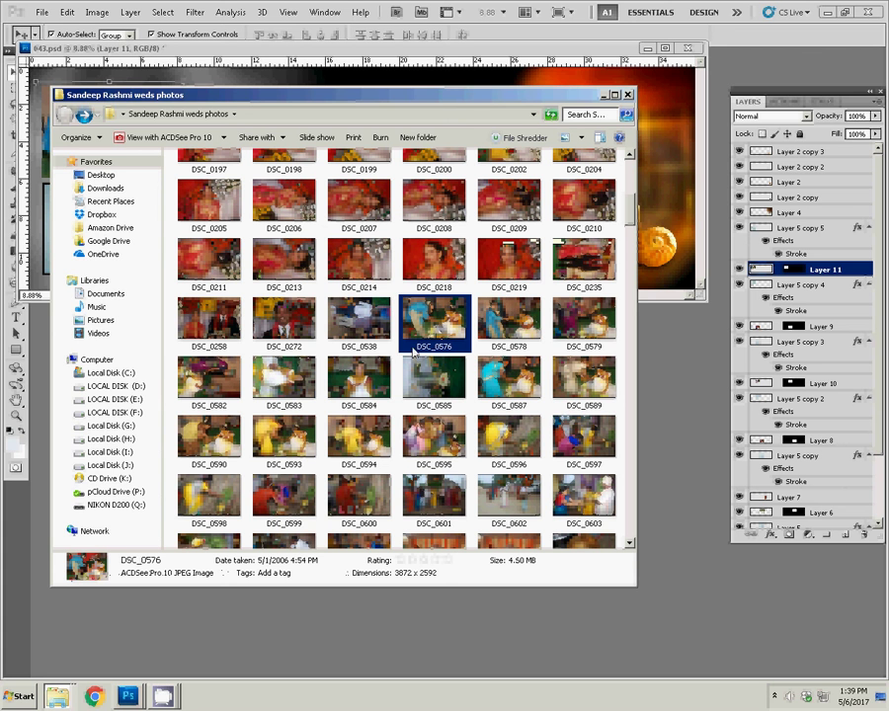
key("Delete")
left_click(509, 391)
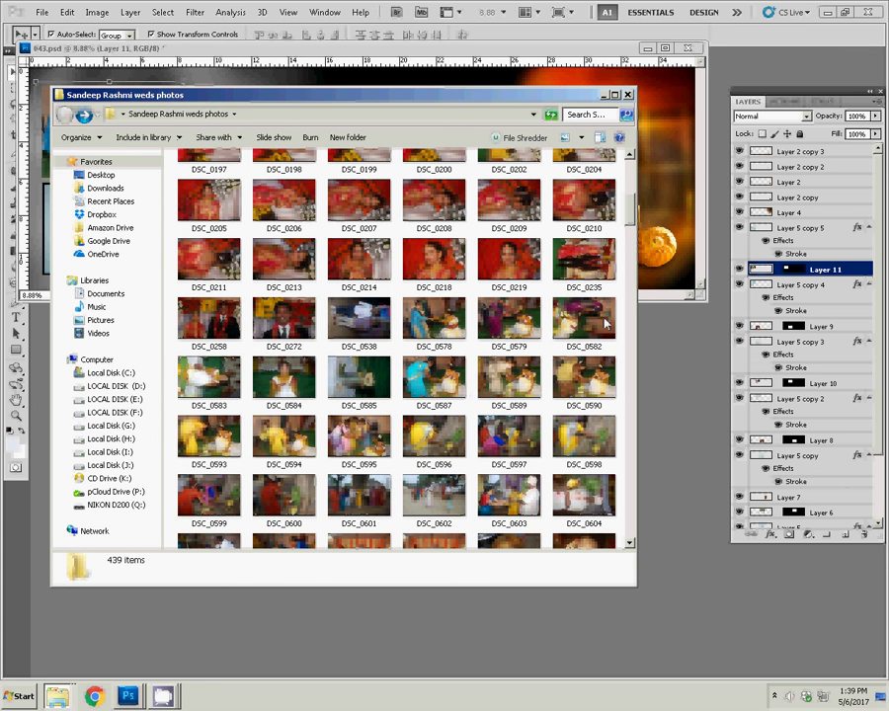
left_click(587, 341)
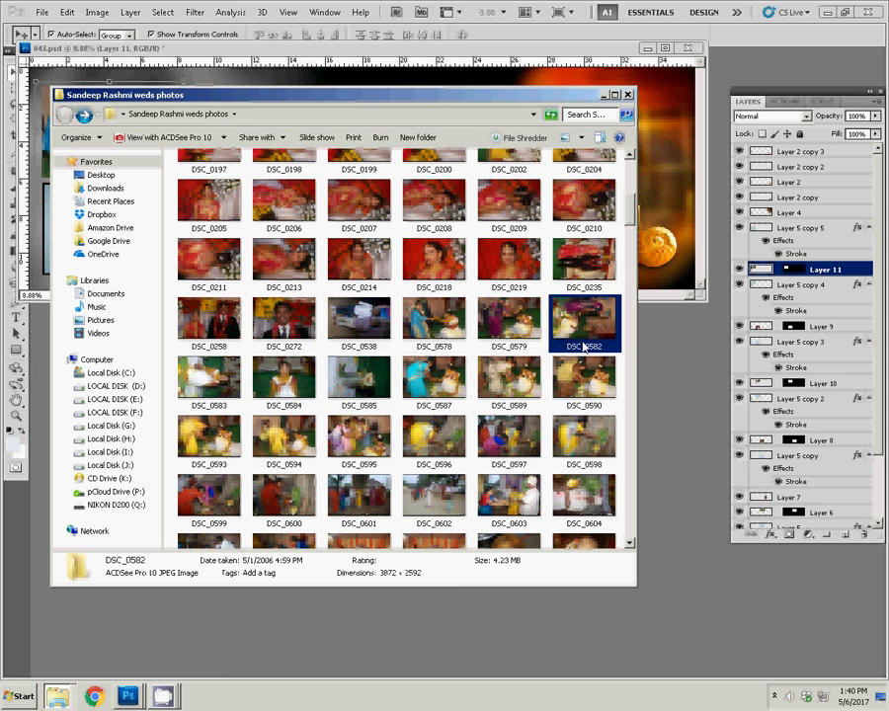
key("Delete")
left_click(506, 392)
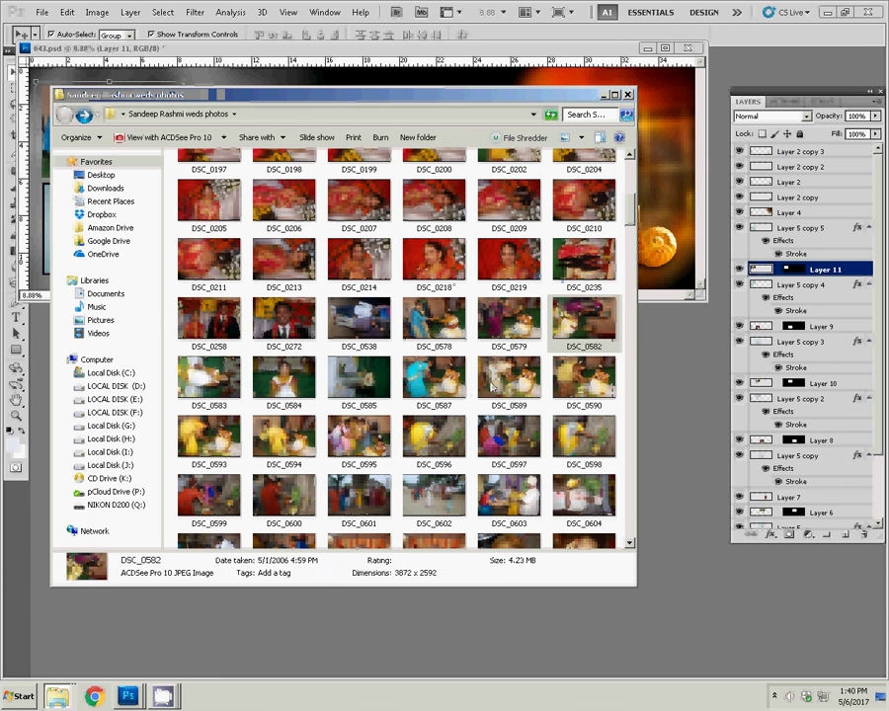
Open the photos DSC_0578 and DSC_0579 from the wedding photos folder in Photoshop
left_click(437, 337)
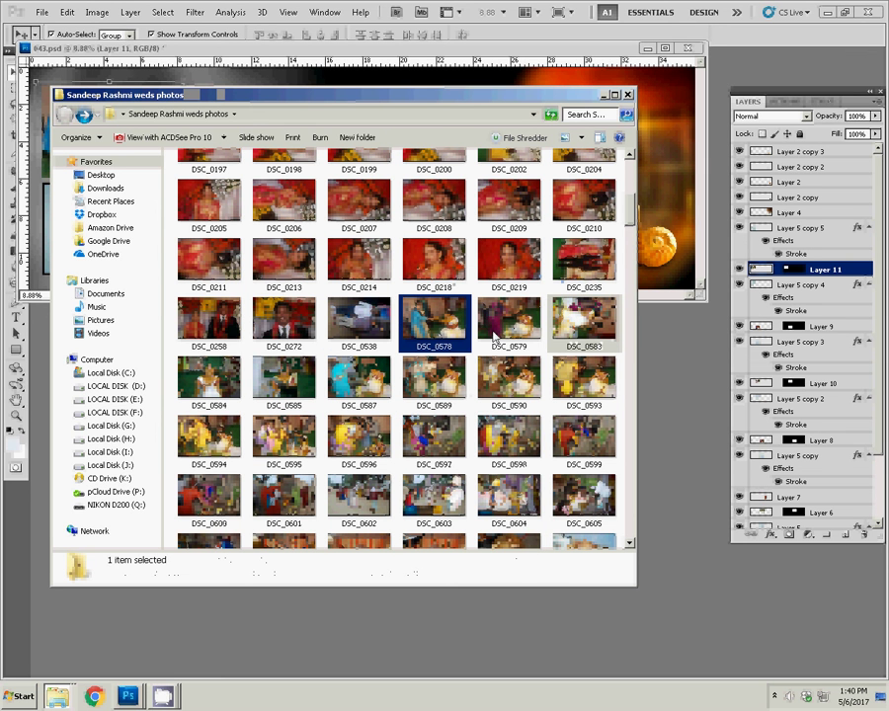
key("shift+Right")
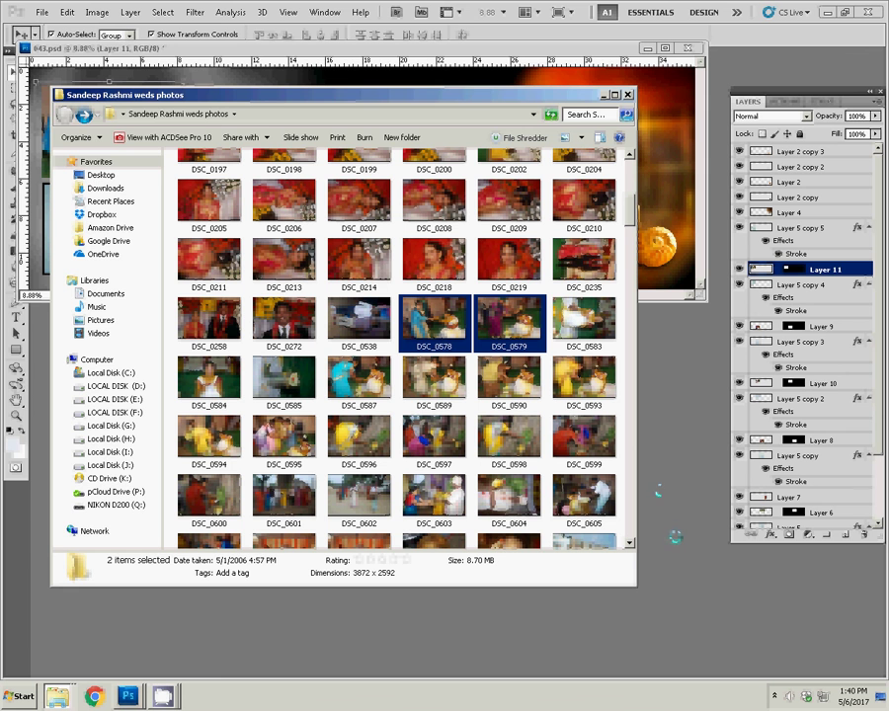
left_click(652, 482)
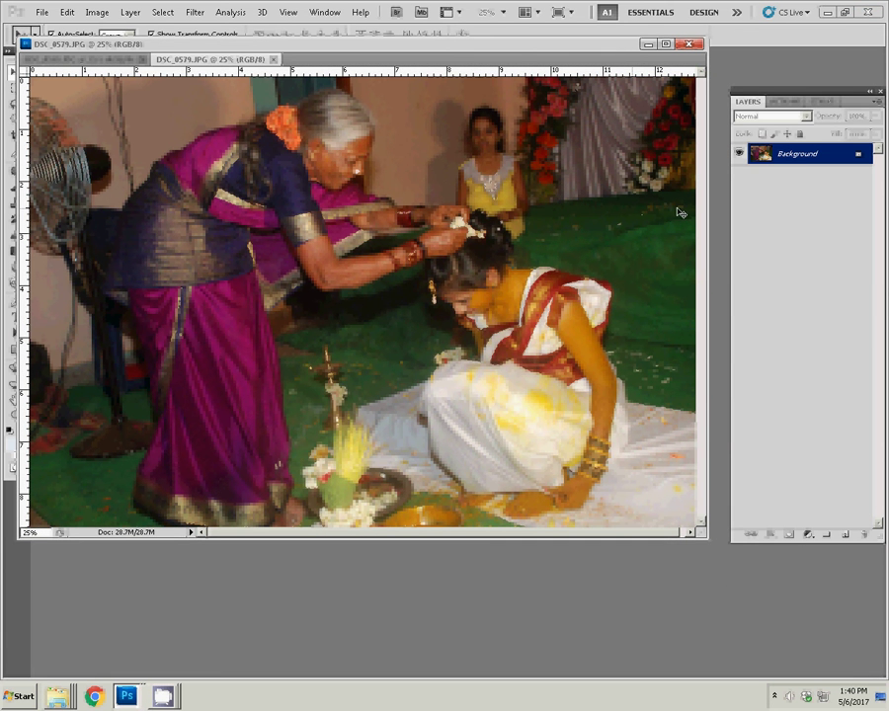
Resize the DSC_0579 photo to 8 inches wide, cut the whole image to the clipboard and close the file without saving
key("ctrl+alt+i")
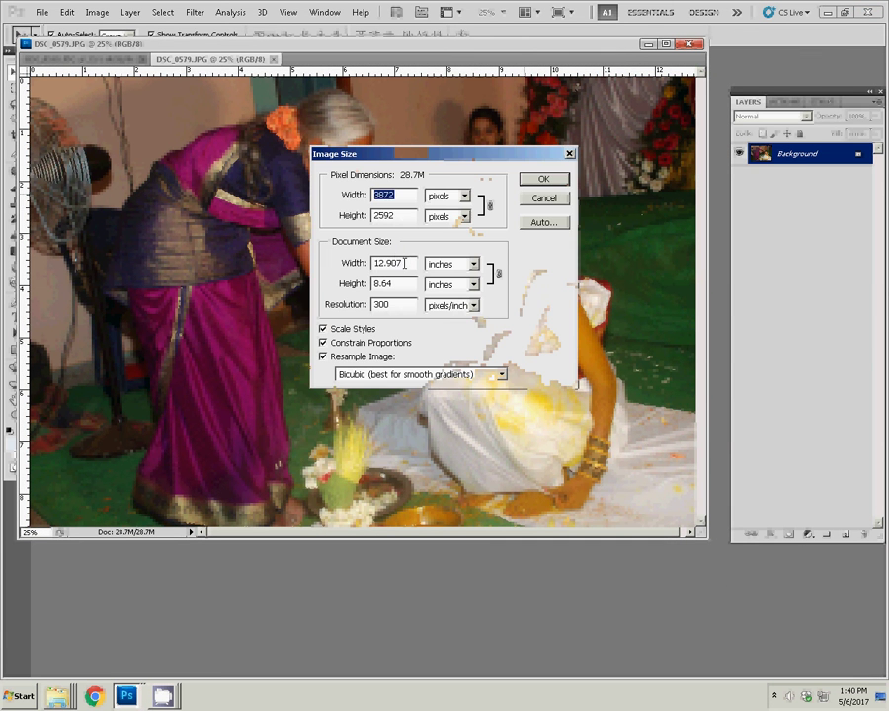
left_click_drag(404, 263, 328, 274)
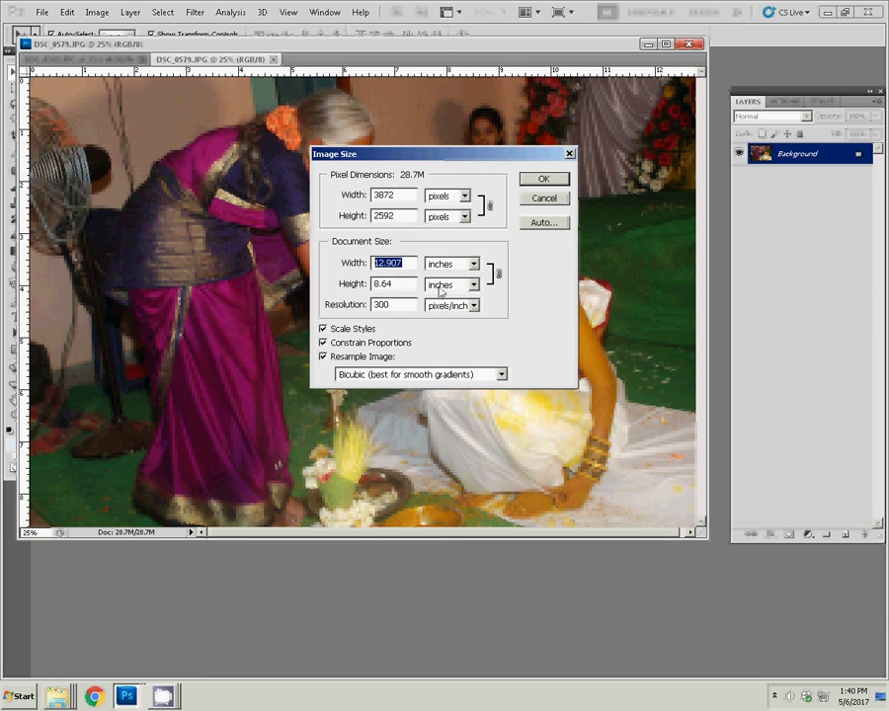
type("8")
left_click(541, 194)
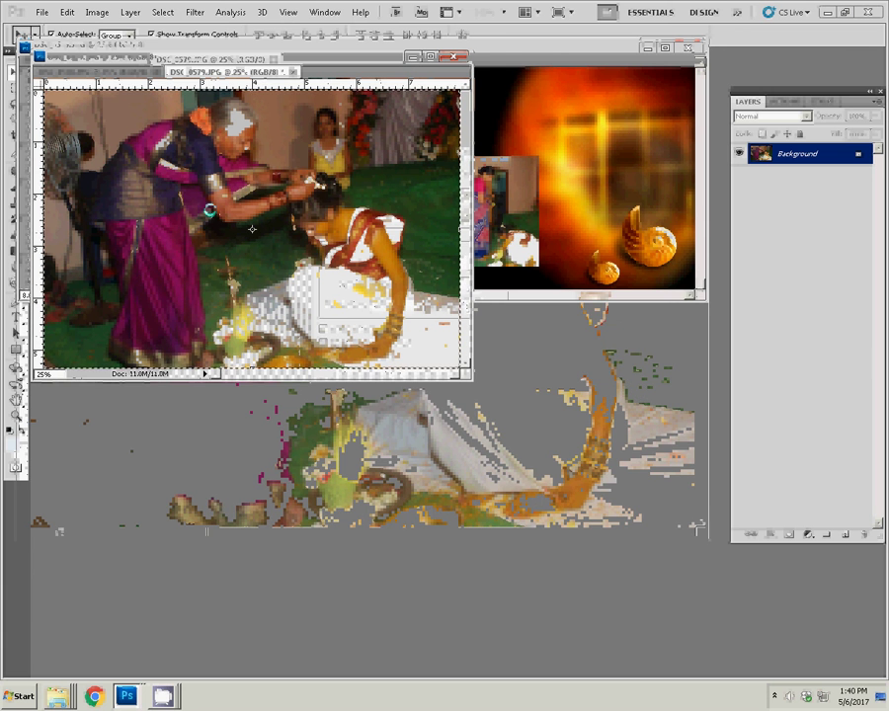
left_click(294, 72)
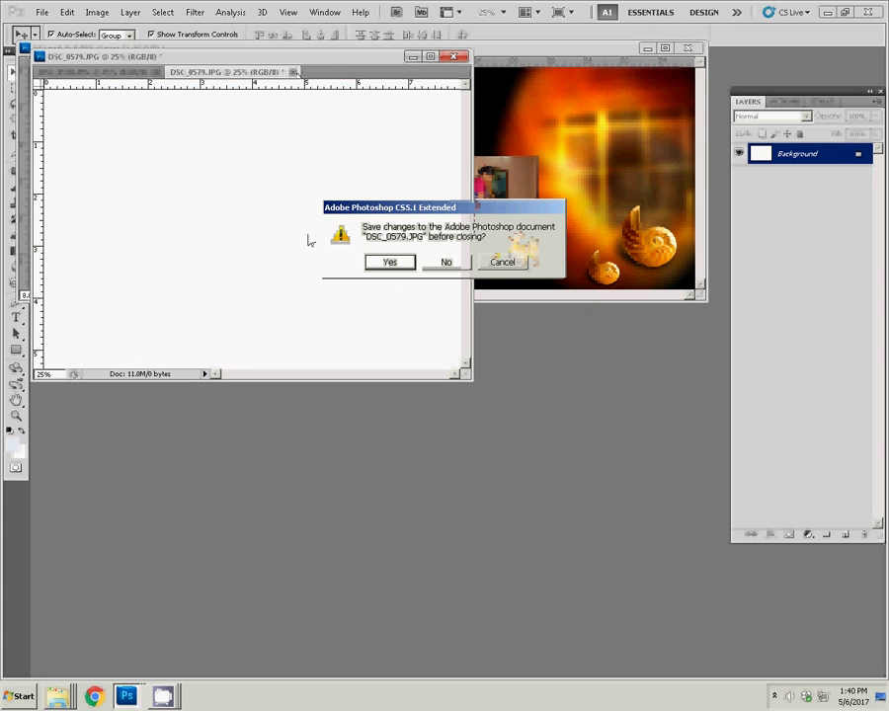
left_click(450, 261)
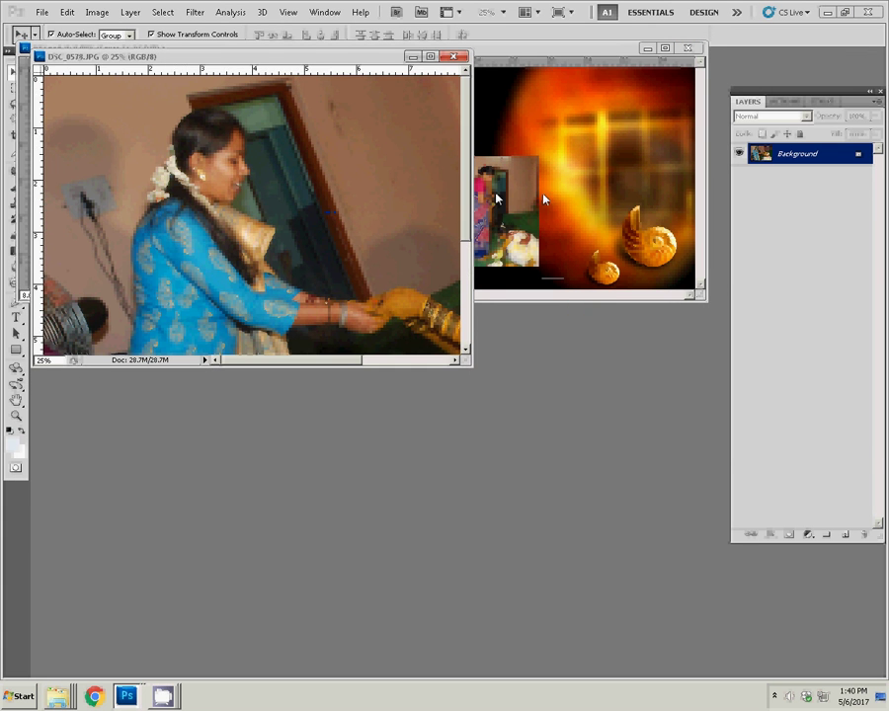
Paste the cut DSC_0579 photo into the empty pale blue frame of 043.psd, using a Magic Wand selection of that frame
left_click(497, 195)
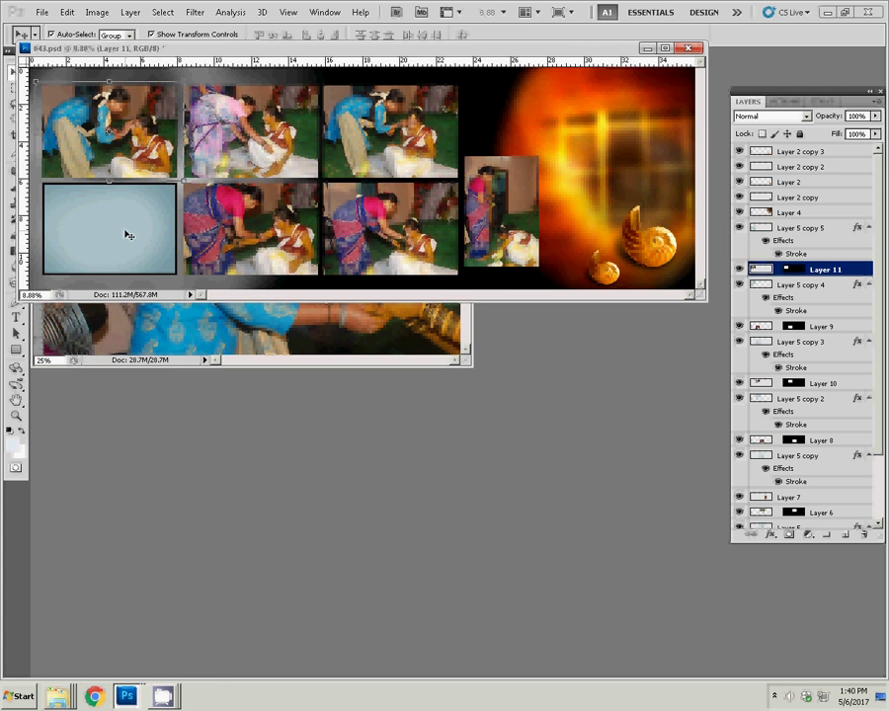
left_click(129, 234)
left_click_drag(99, 47, 136, 126)
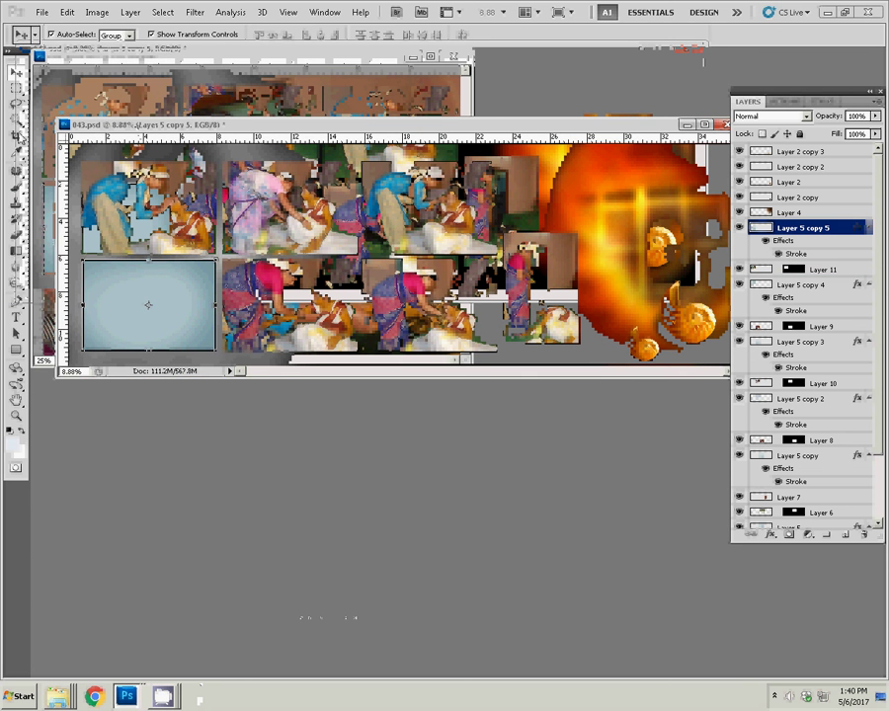
left_click(16, 119)
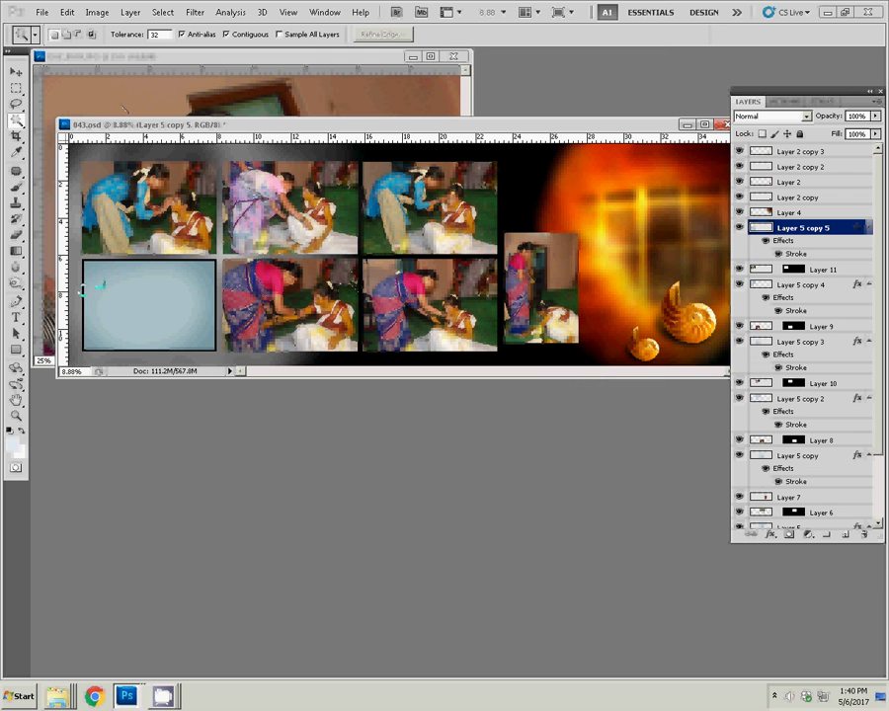
left_click(159, 288)
key("ctrl+alt+shift+v")
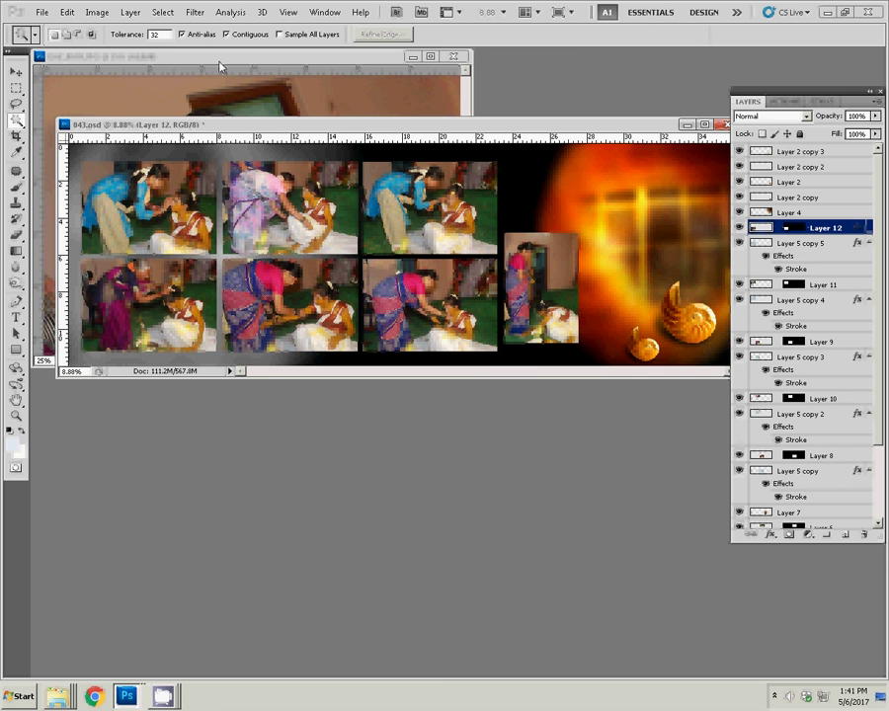
Resize the DSC_0578 photo to 6 inches wide with proportions constrained
left_click(221, 87)
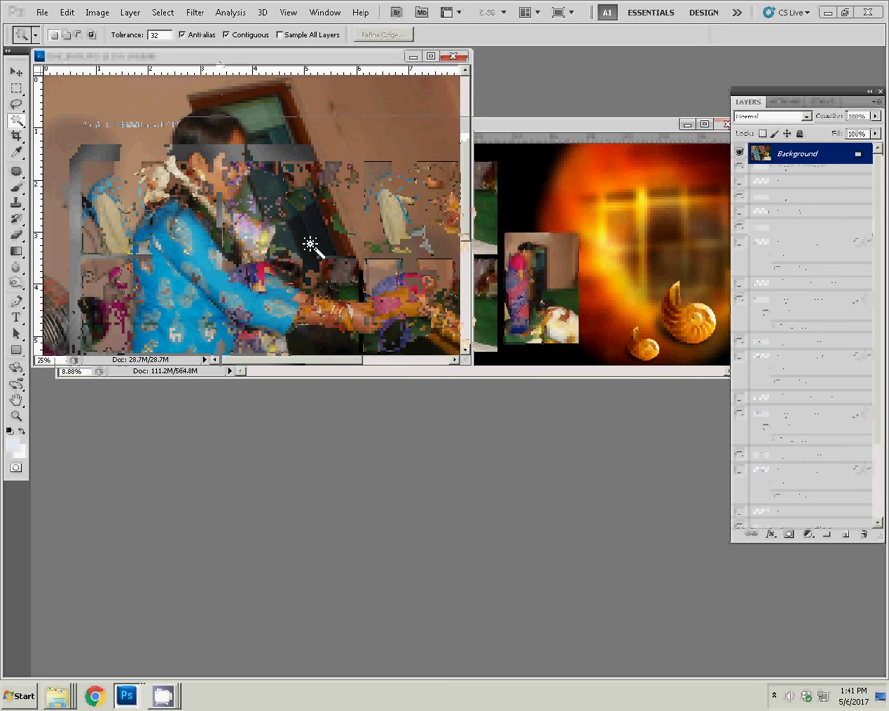
key("v")
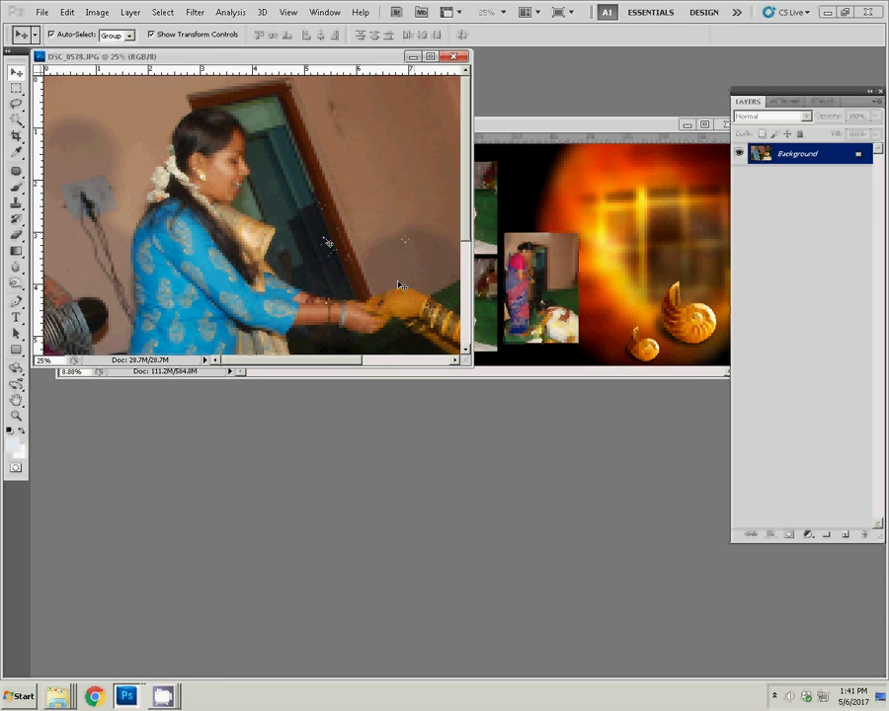
key("ctrl+alt+i")
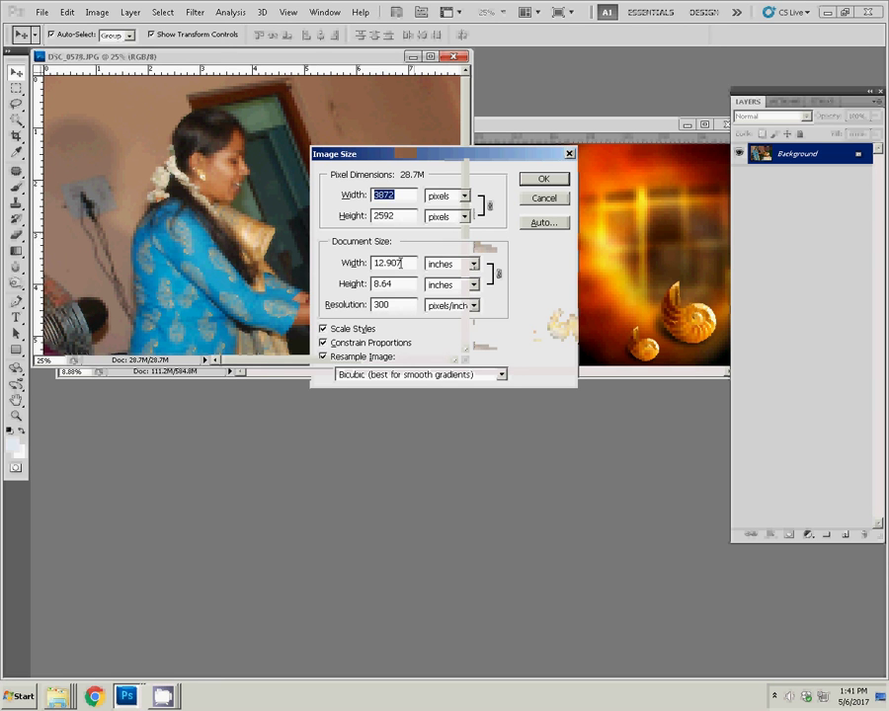
key("Tab")
key("Tab")
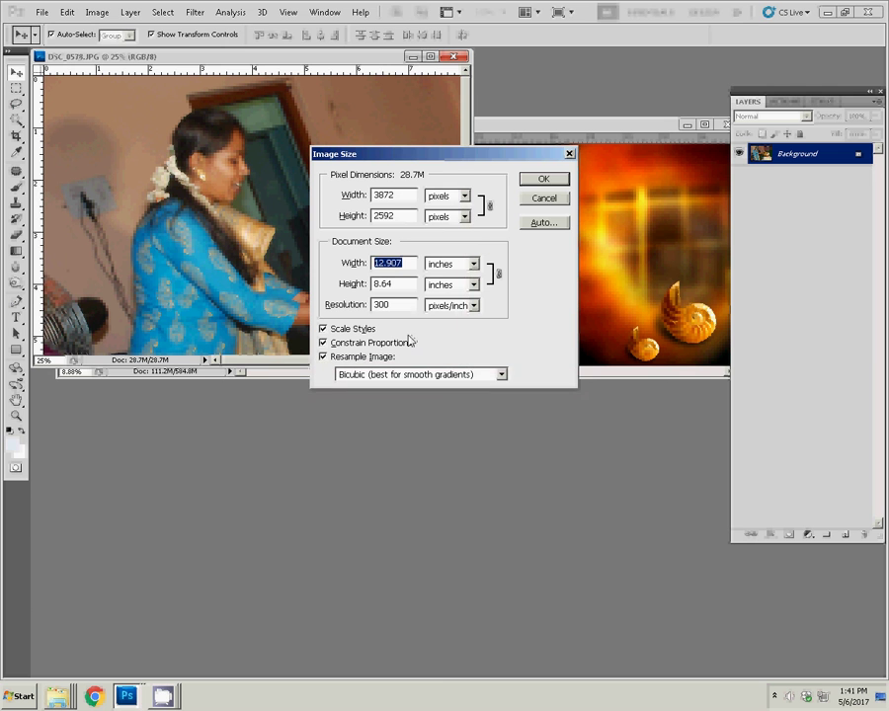
type("6")
left_click(544, 179)
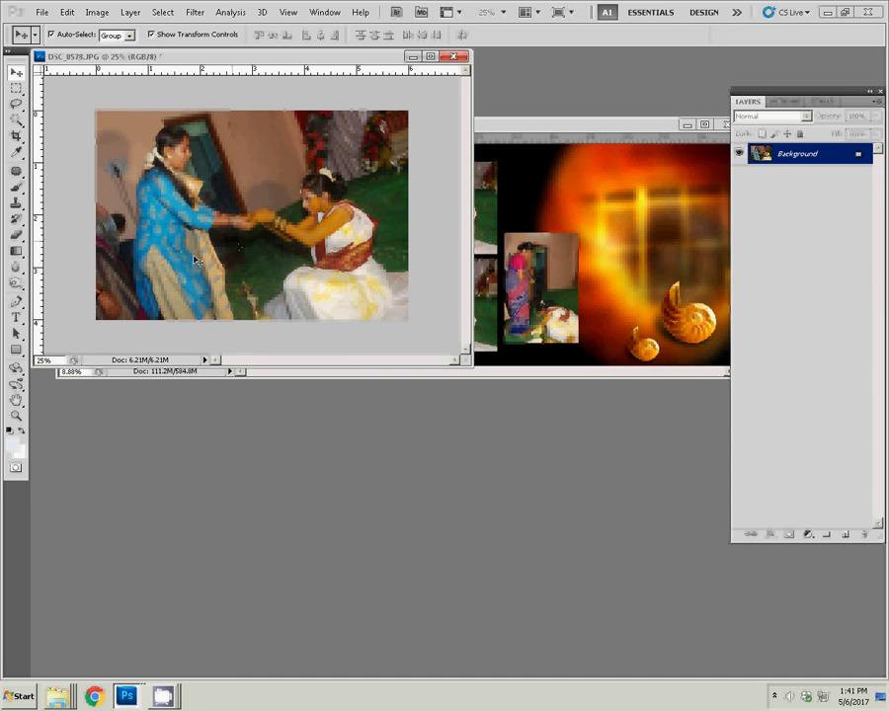
Copy the DSC_0578 photo into 043.psd as the topmost layer and position it directly above the small vertical photo
left_click_drag(208, 222, 629, 202)
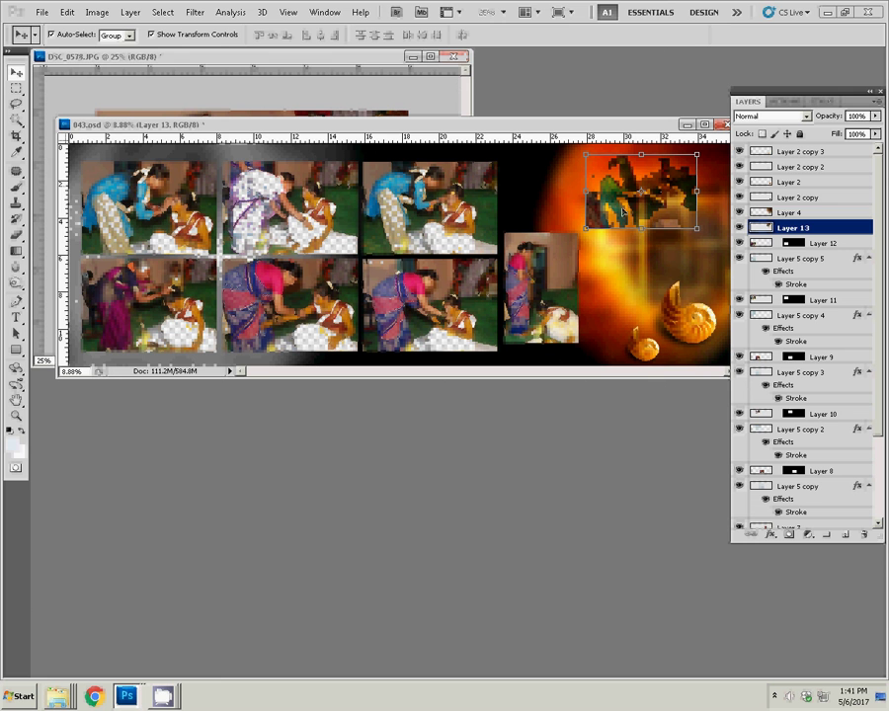
key("ctrl+bracketright")
key("ctrl+bracketright")
key("ctrl+bracketright")
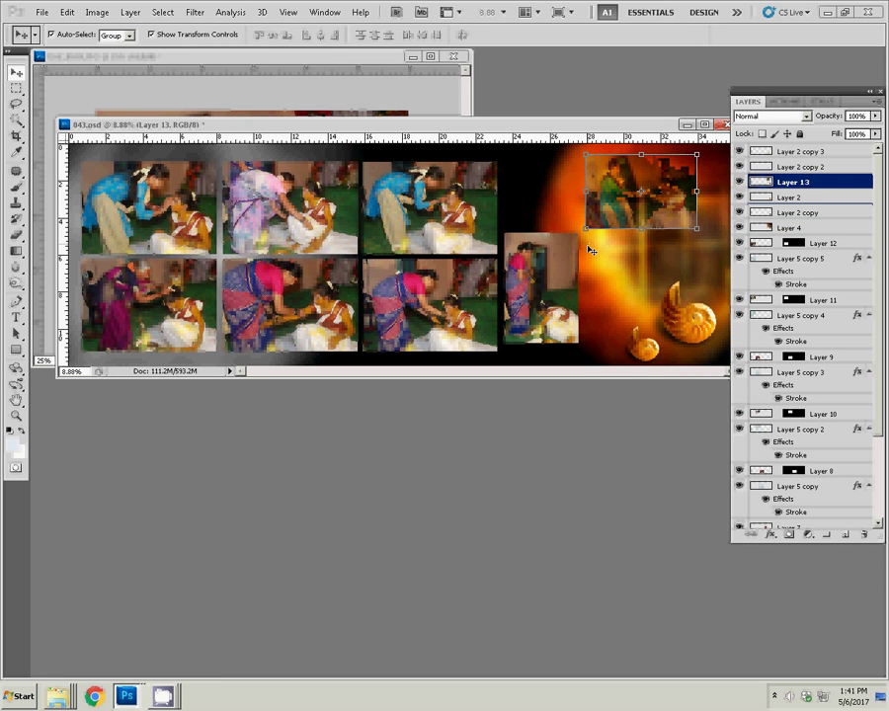
key("ctrl+bracketright")
key("ctrl+bracketright")
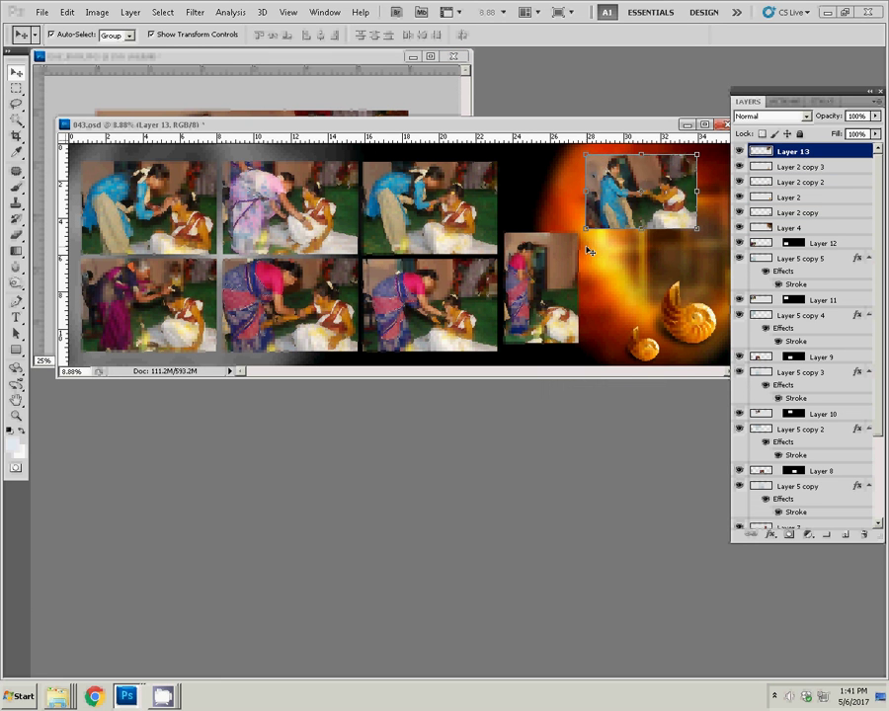
left_click_drag(668, 180, 586, 184)
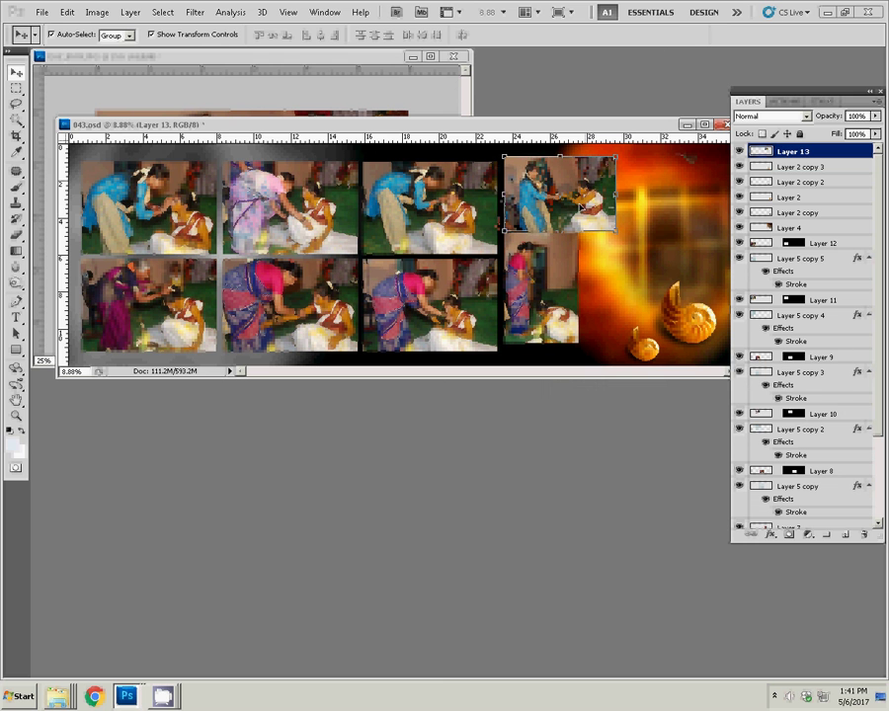
Nudge the small vertical photo down to leave a gap beneath the DSC_0578 photo, and reselect the upper photo
left_click(551, 326)
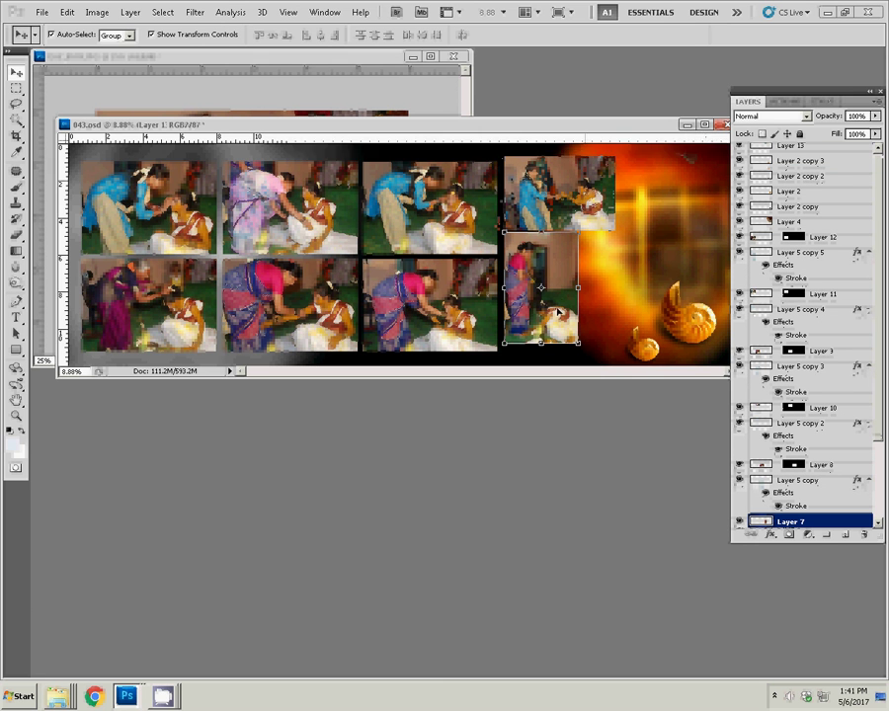
key("shift+Down")
key("shift+Down")
key("shift+Down")
key("Down")
key("Down")
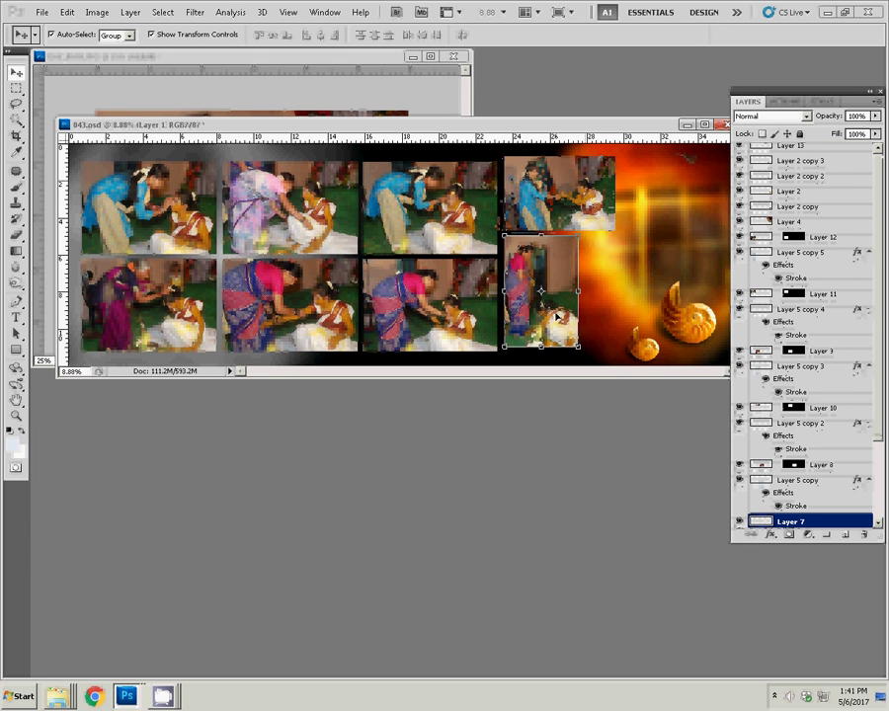
left_click(544, 176)
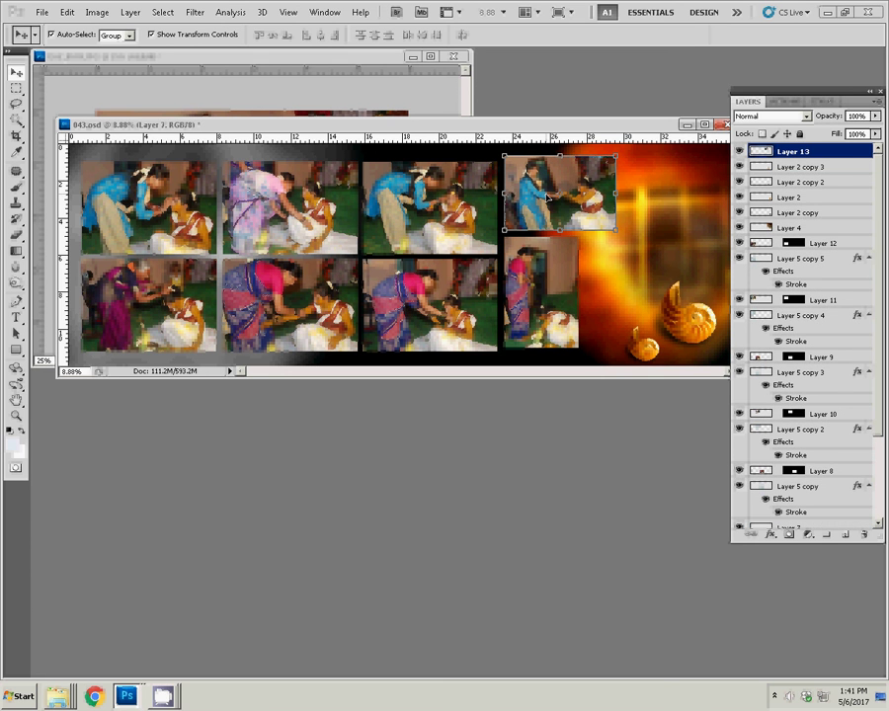
Close the DSC_0578 source photo without saving its changes
left_click(351, 94)
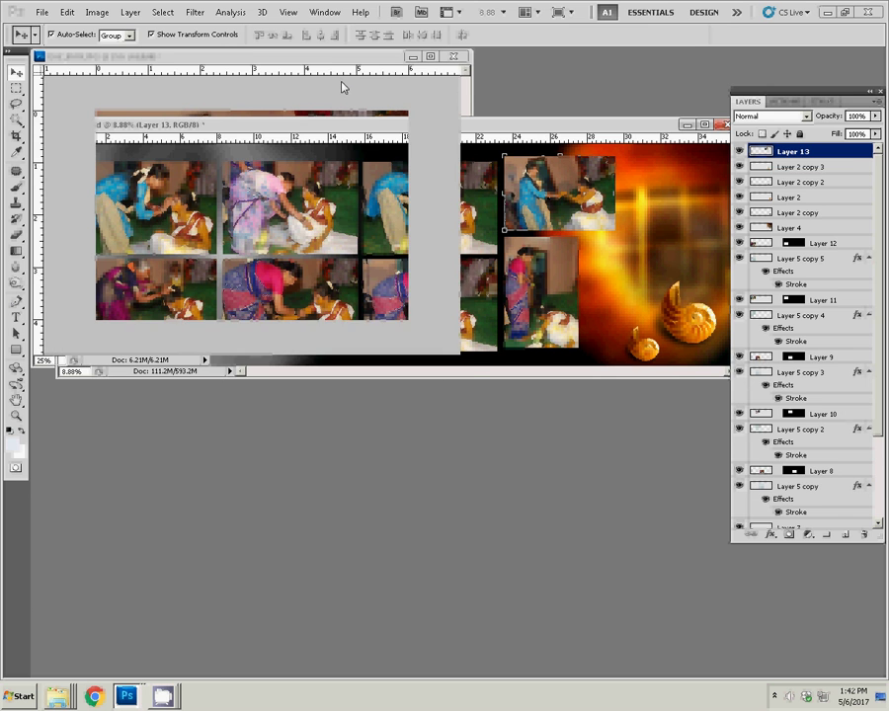
key("ctrl+w")
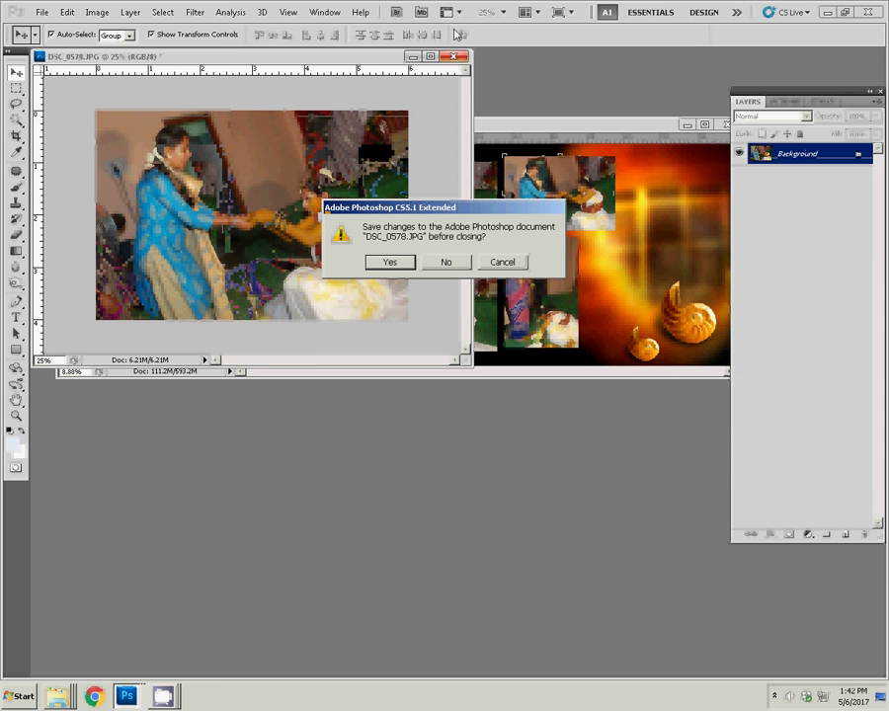
left_click(446, 262)
Move the used photos DSC_0578 and DSC_0579 from the wedding photos folder into its sss d subfolder and return to the main folder
right_click(57, 697)
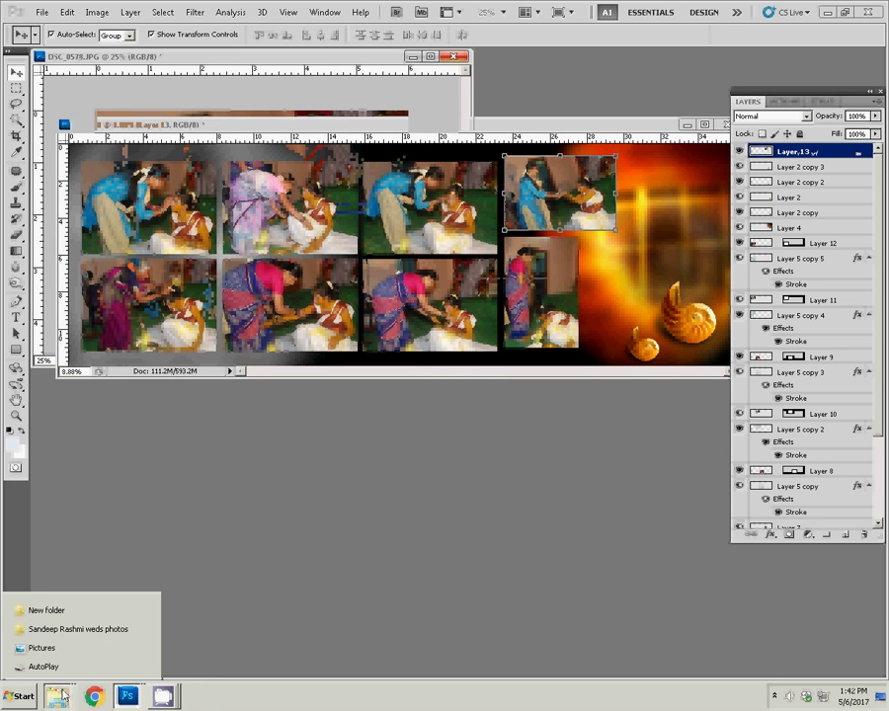
left_click(59, 629)
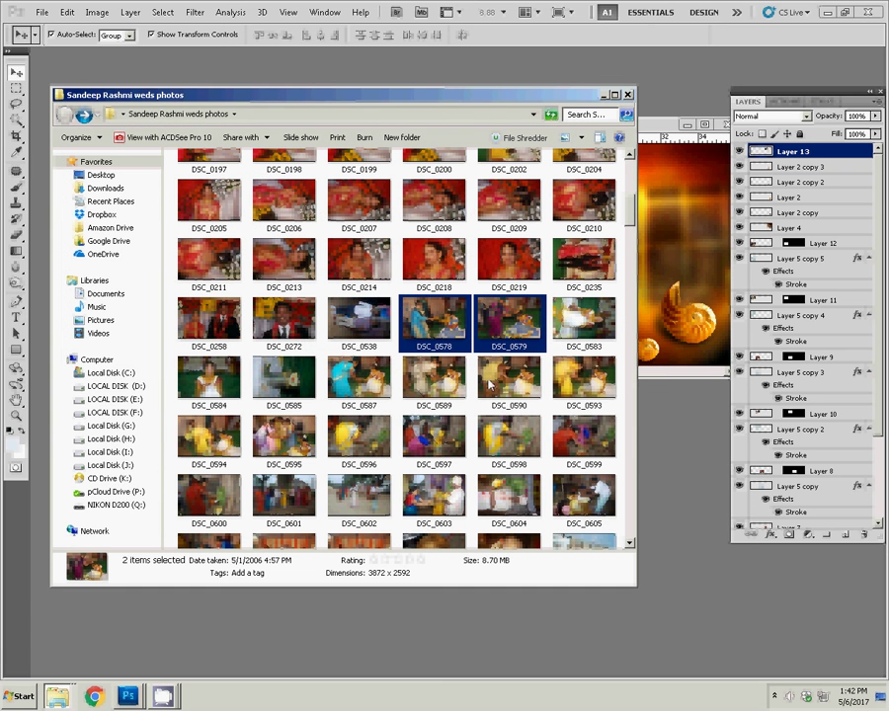
scroll(496, 203, "up", 5)
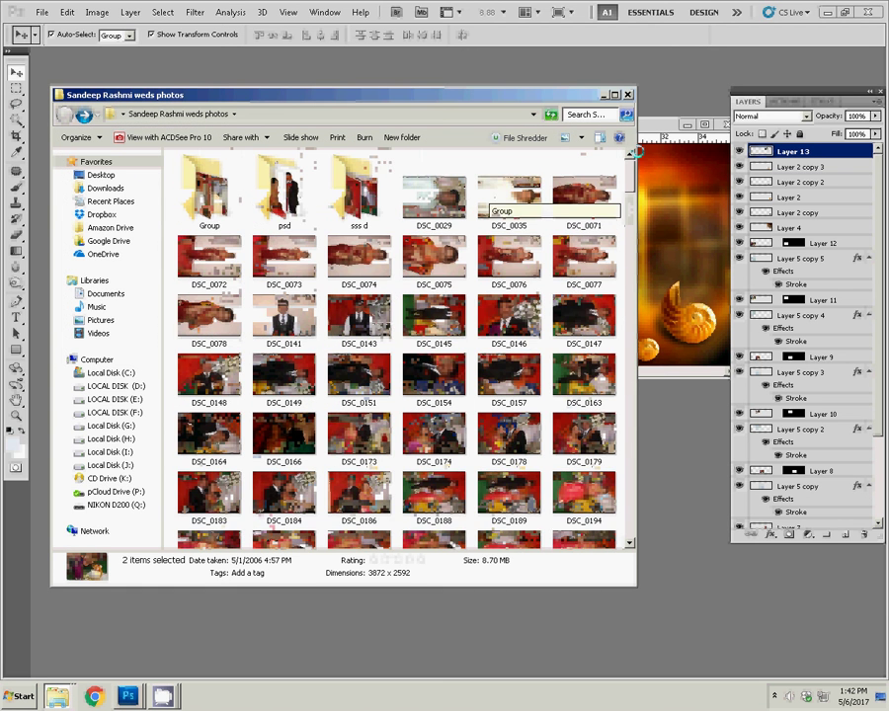
left_click(361, 193)
double_click(360, 193)
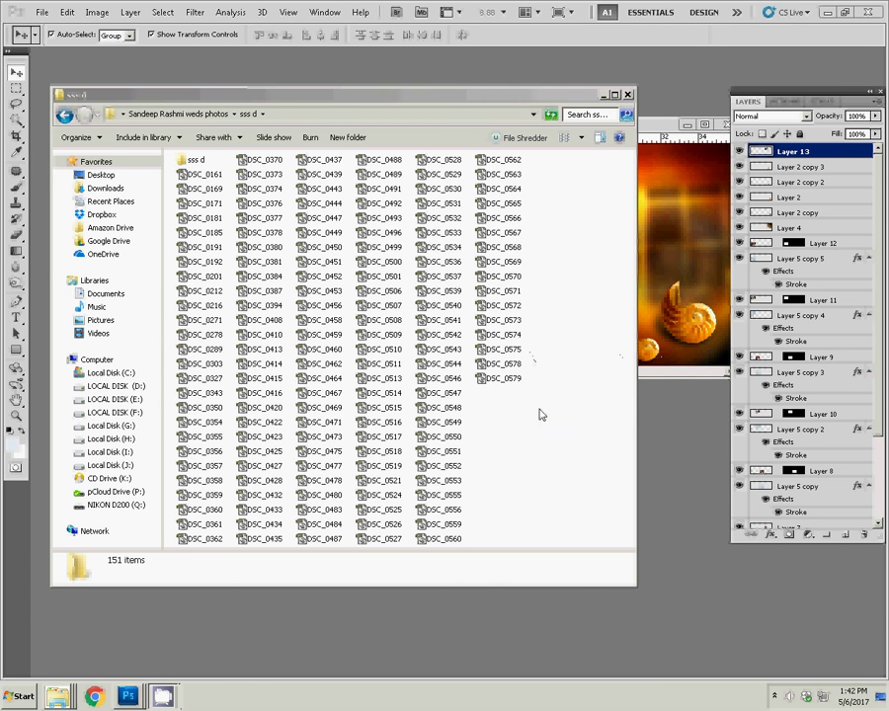
left_click(64, 114)
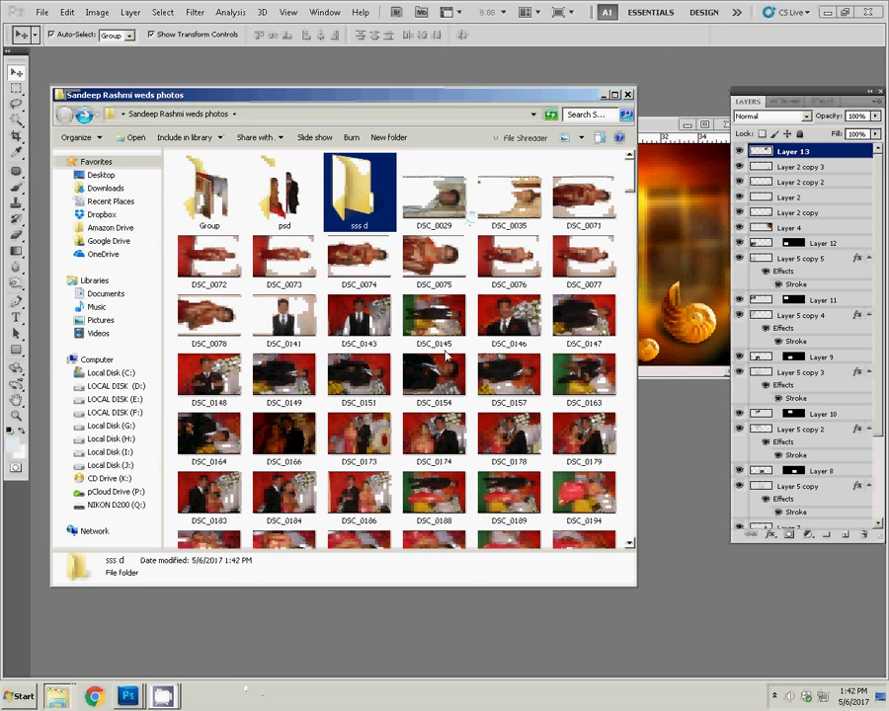
Open the photo DSC_0583 from the wedding photos folder in Photoshop and rotate it upright
left_click(465, 444)
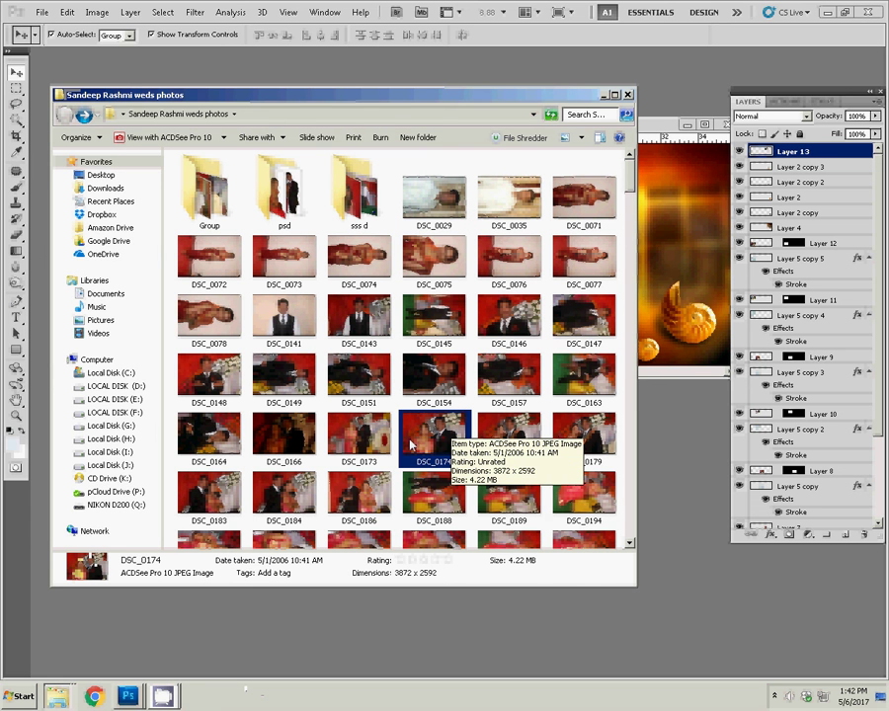
scroll(411, 444, "down", 15)
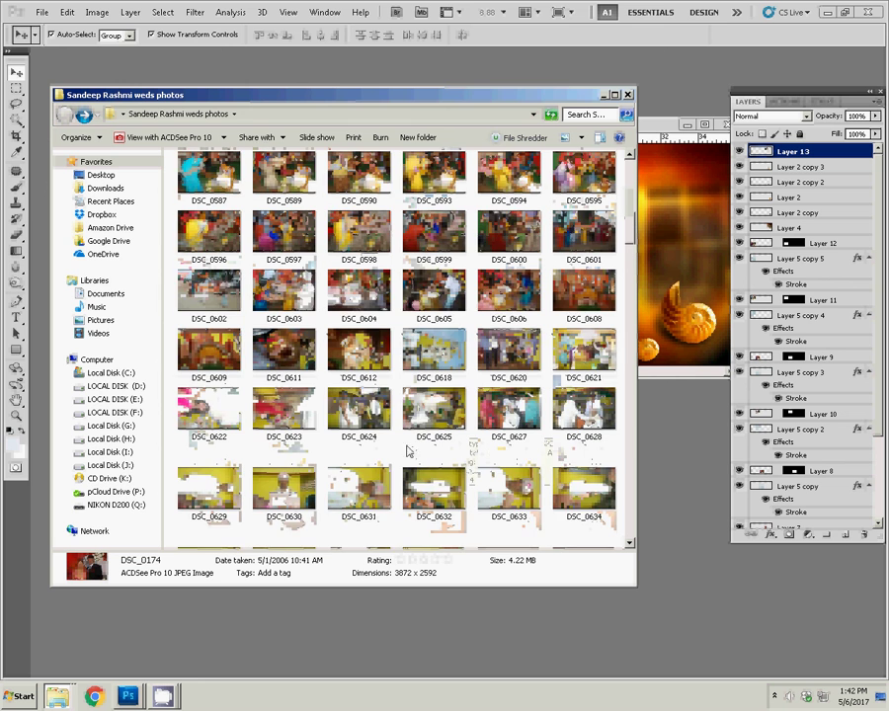
scroll(420, 424, "up", 3)
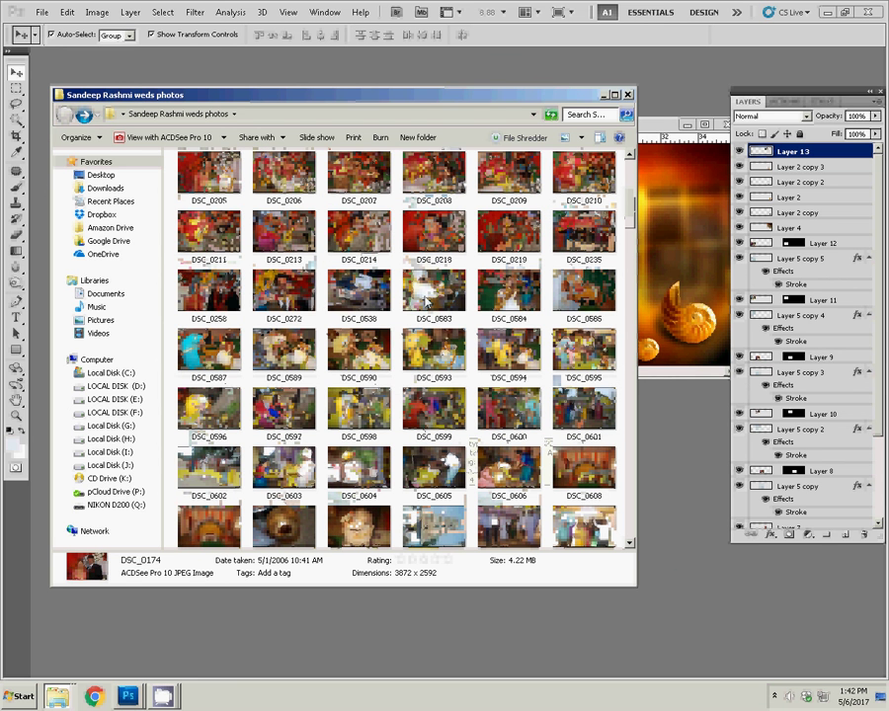
left_click_drag(417, 295, 680, 571)
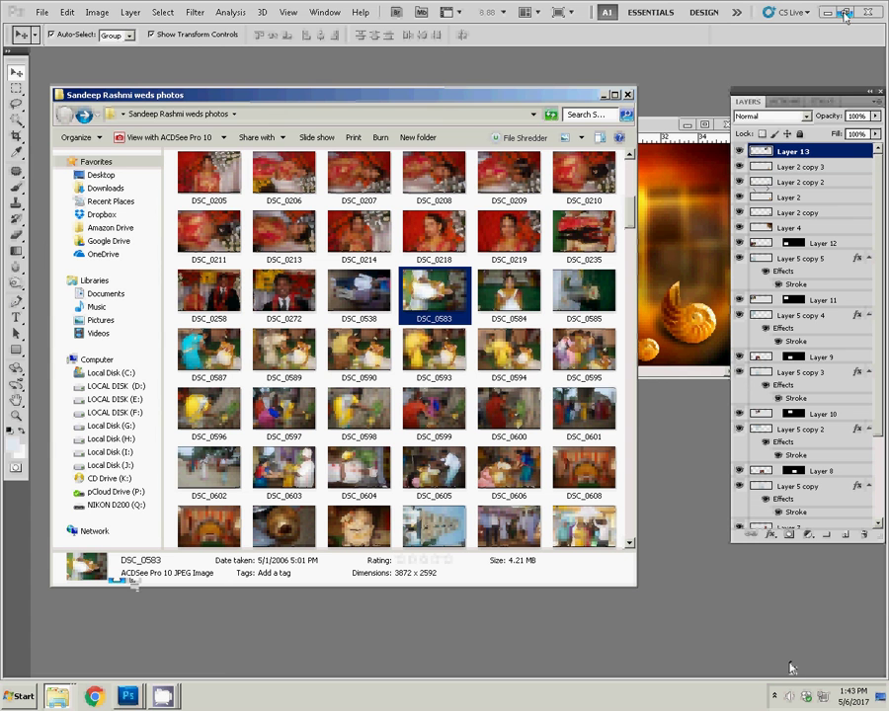
left_click_drag(413, 308, 686, 518)
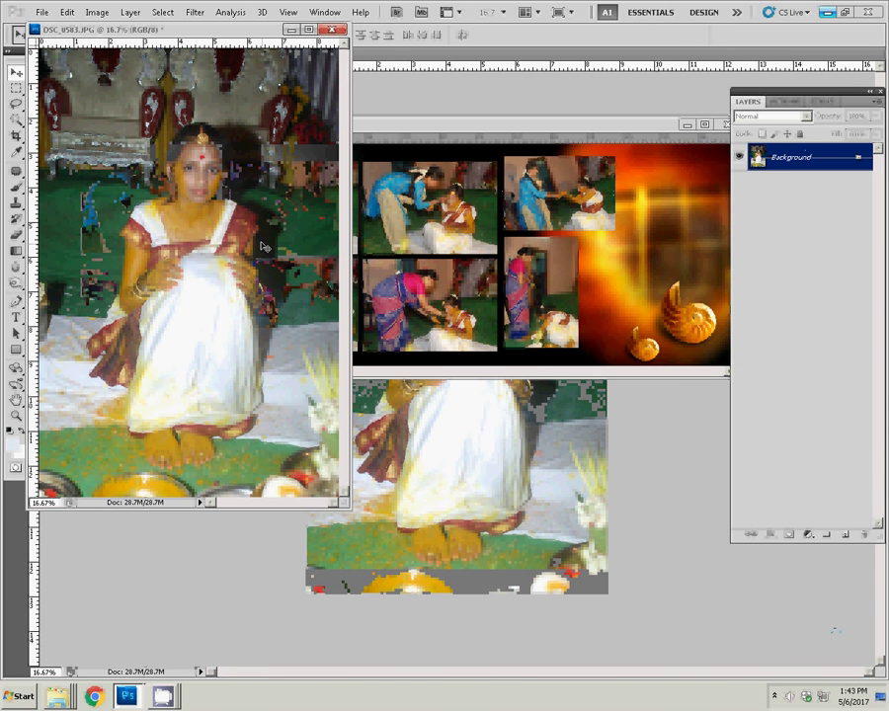
Copy the DSC_0583 portrait onto the orange area of 043.psd and shift the layout window to expose that side
left_click_drag(187, 260, 689, 269)
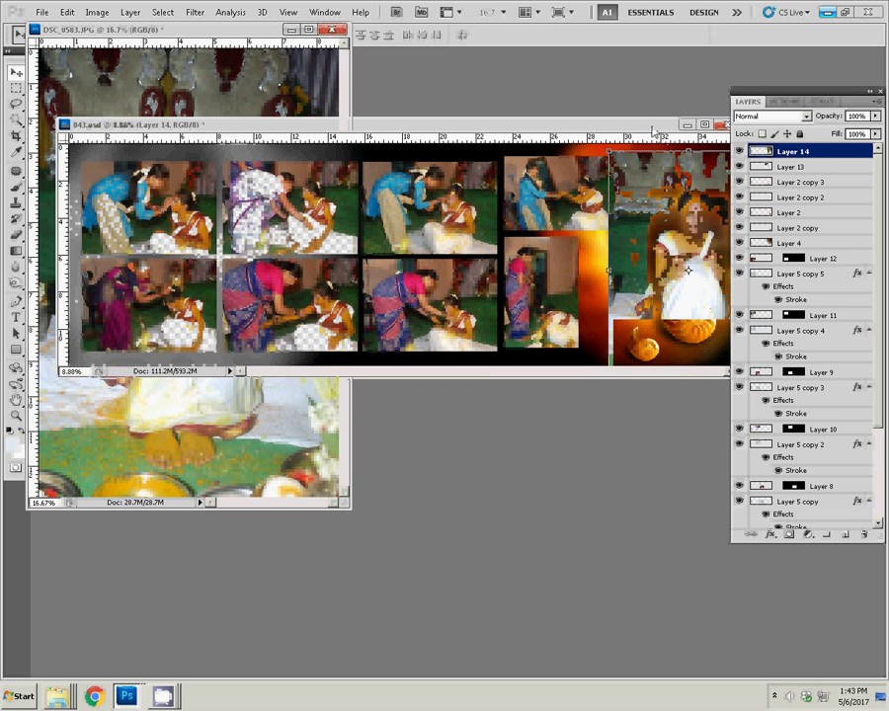
left_click_drag(652, 131, 507, 144)
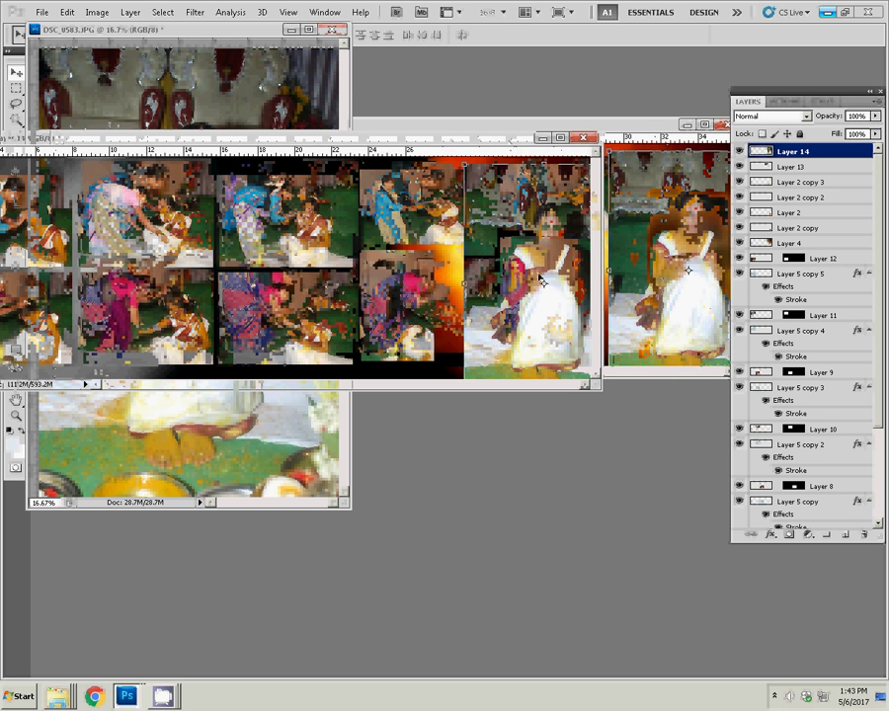
Position the bride portrait flush with the layout's outer edge and send Layer 14 backward until it sits below Layer 2, behind the gold shell ornaments
left_click_drag(547, 279, 515, 258)
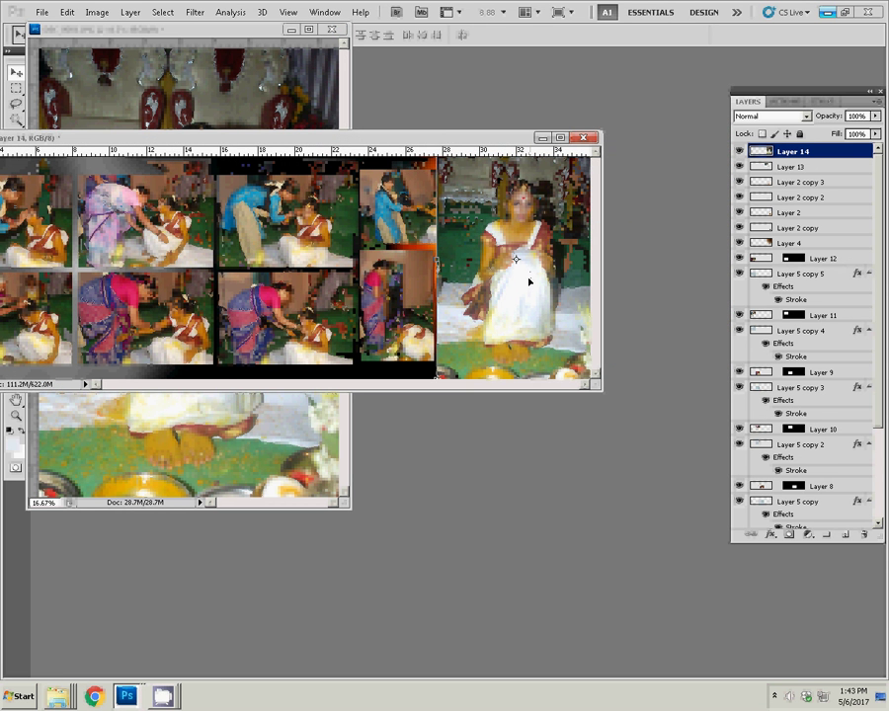
key("ctrl+bracketleft")
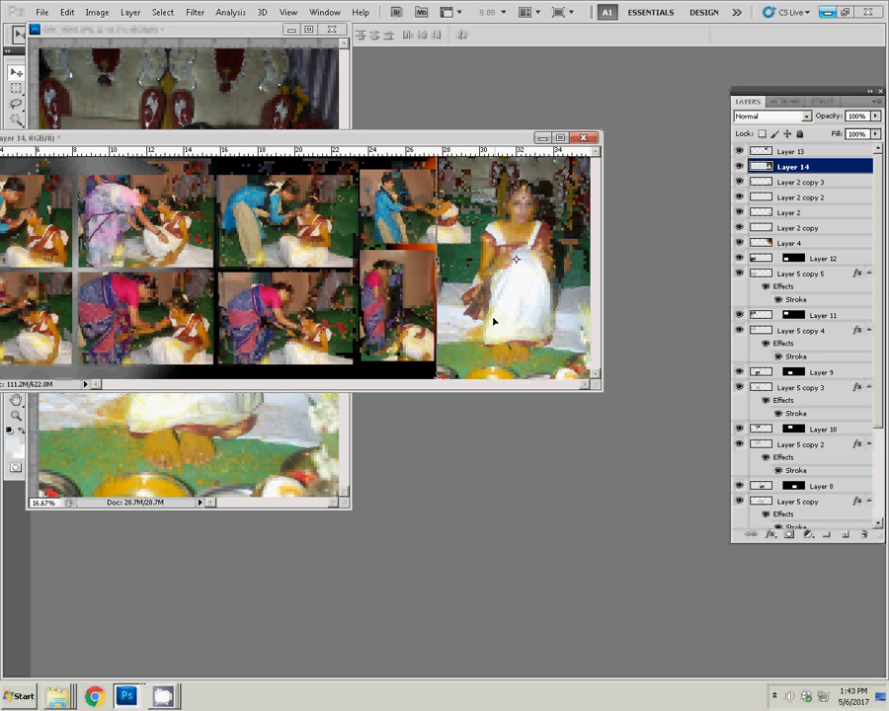
key("ctrl+bracketleft")
key("ctrl+bracketleft")
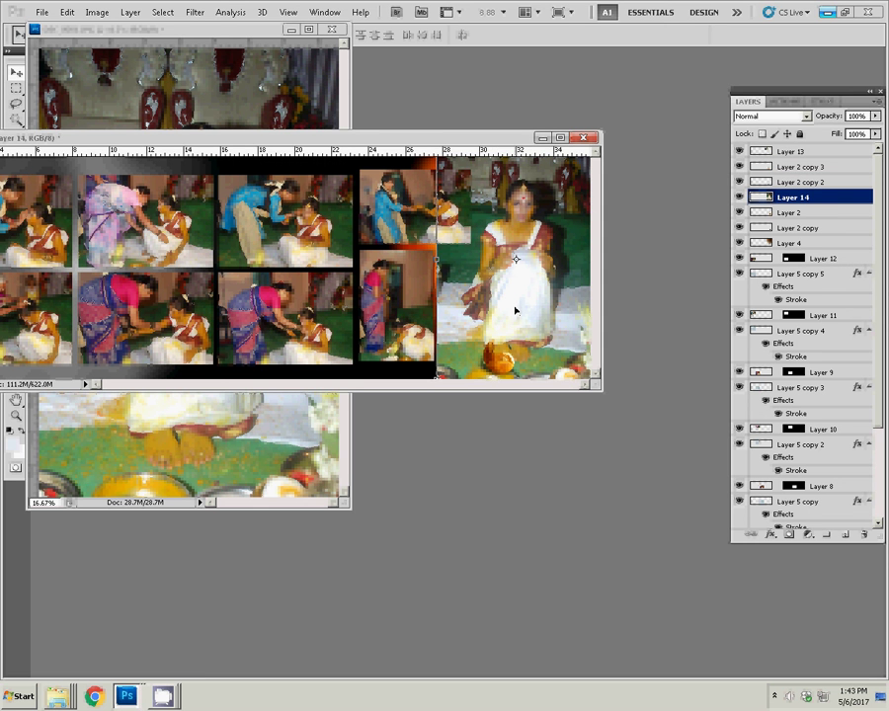
key("ctrl+bracketleft")
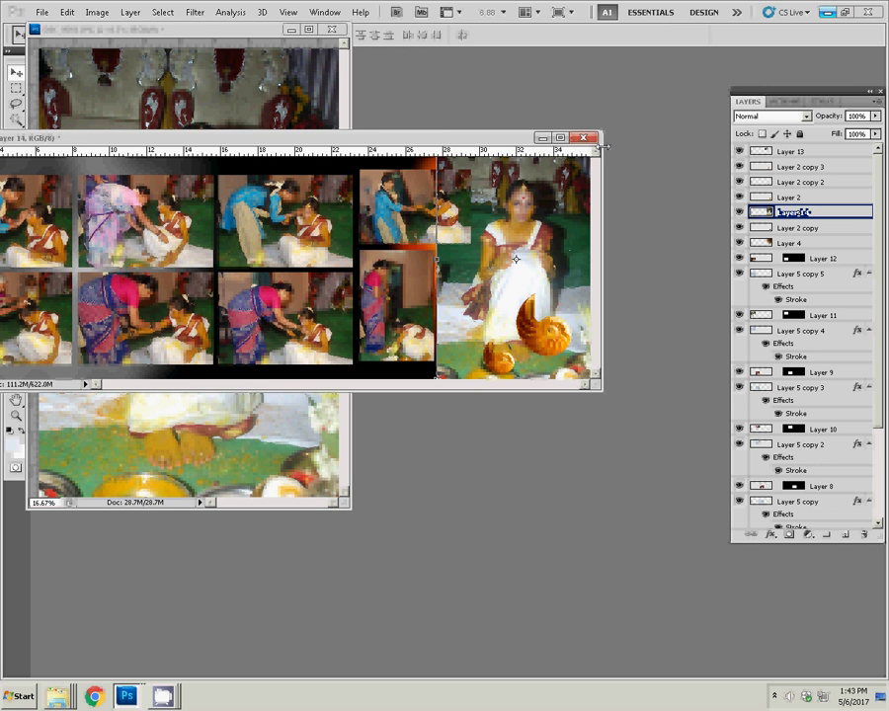
key("Return")
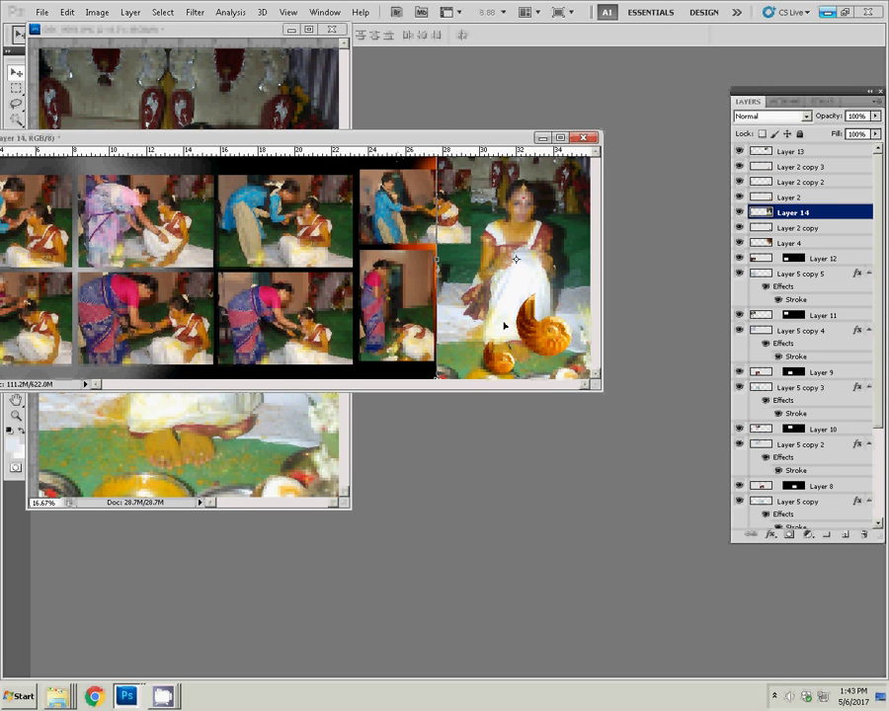
Erase the inner side of the bride portrait with a soft brush to blend it into the orange background
left_click_drag(436, 376, 439, 371)
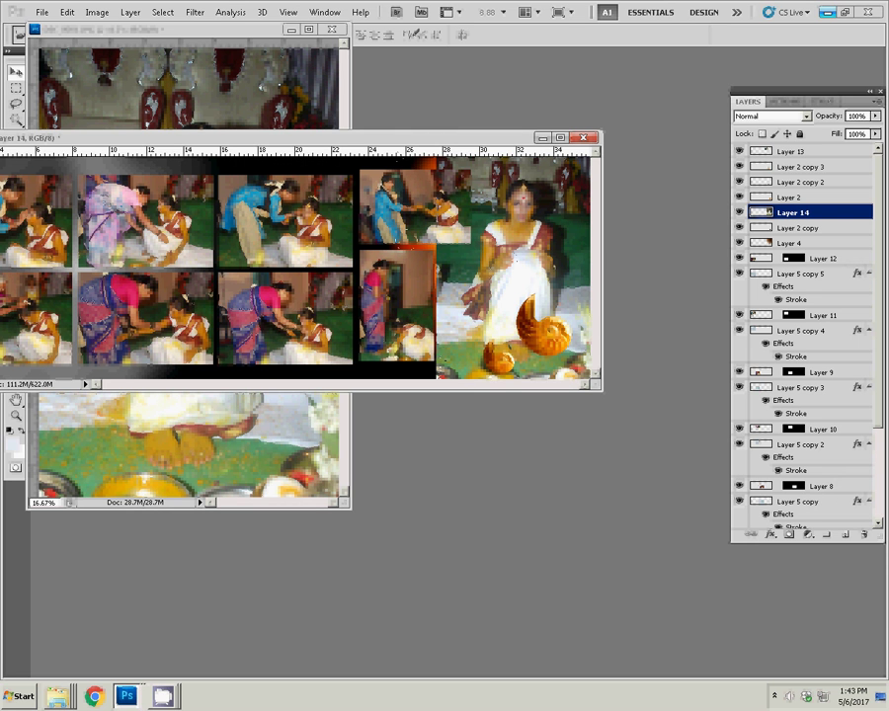
mouse_move(439, 371)
left_mouse_down()
mouse_move(441, 263)
mouse_move(426, 388)
left_mouse_up()
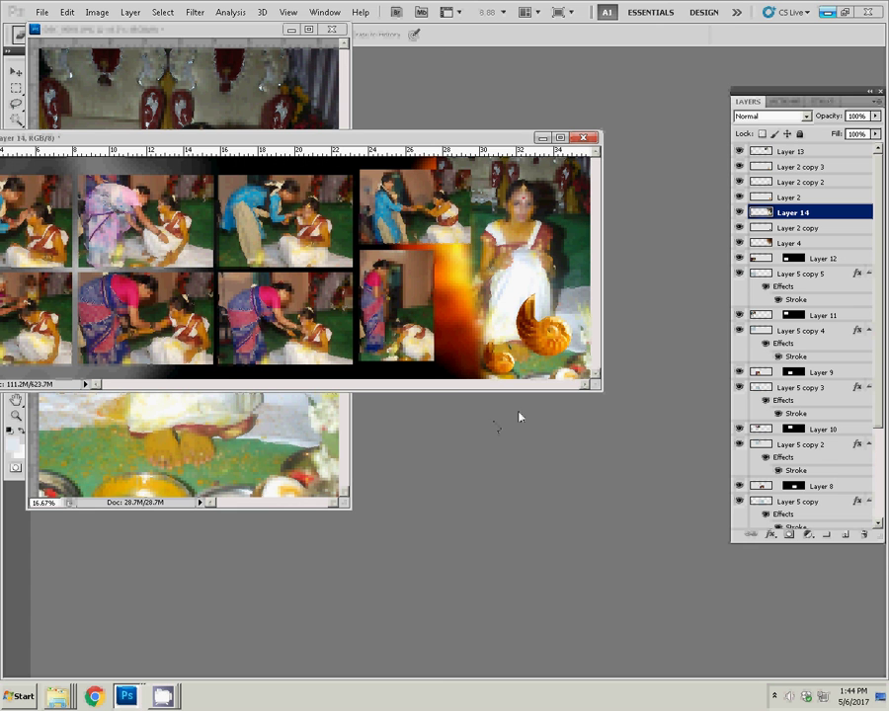
scroll(468, 295, "down", 2)
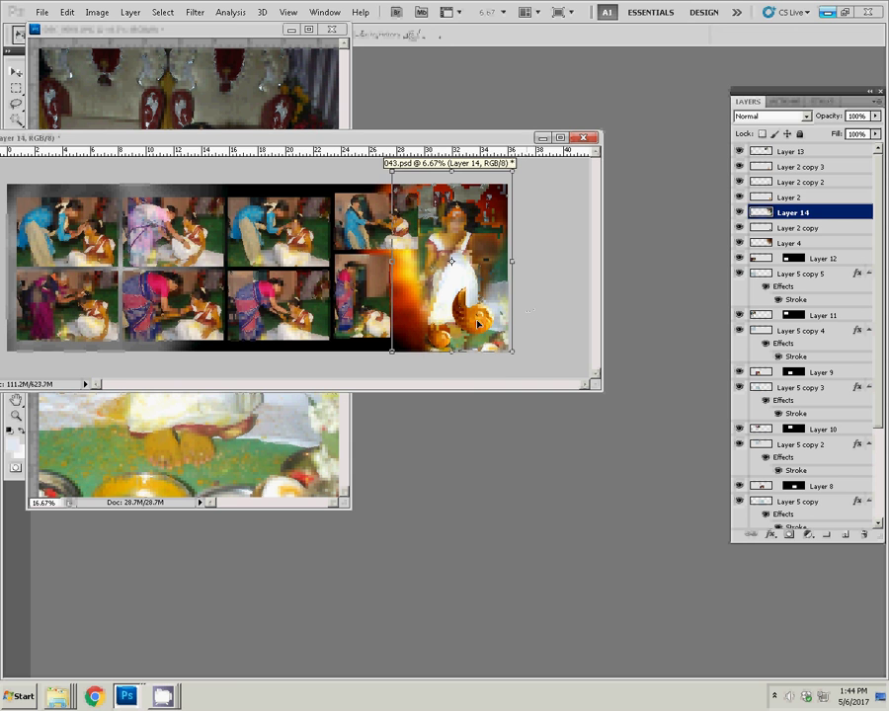
Move the gold shell ornaments to the bottom inner corner of the bride portrait, then nudge the portrait inward and down to fit
left_click(492, 312, "ctrl")
left_click_drag(494, 314, 451, 346)
left_click(447, 334, "ctrl")
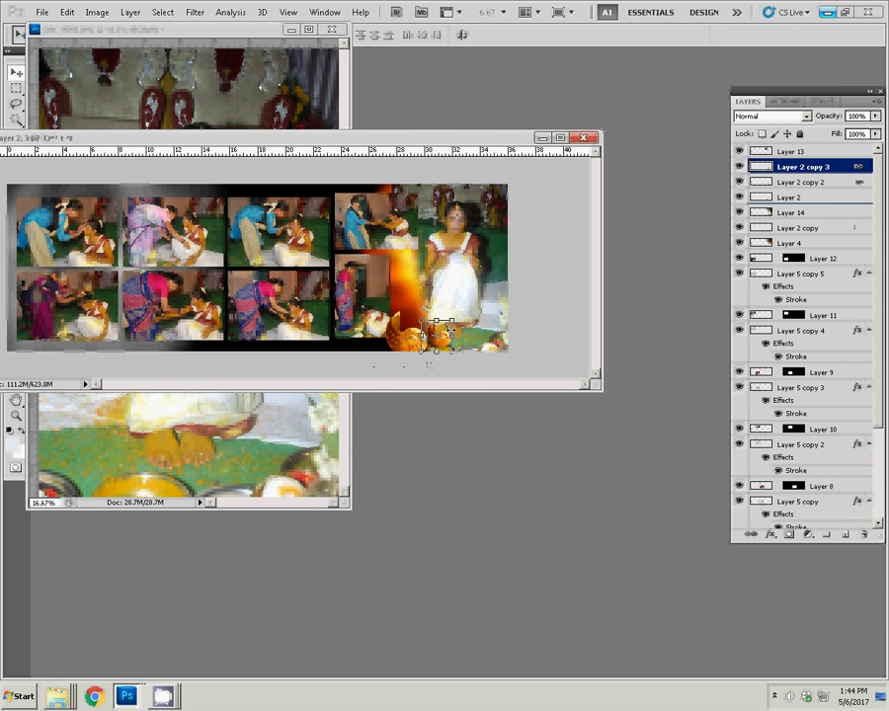
left_click(467, 338, "ctrl")
left_click_drag(467, 338, 439, 333)
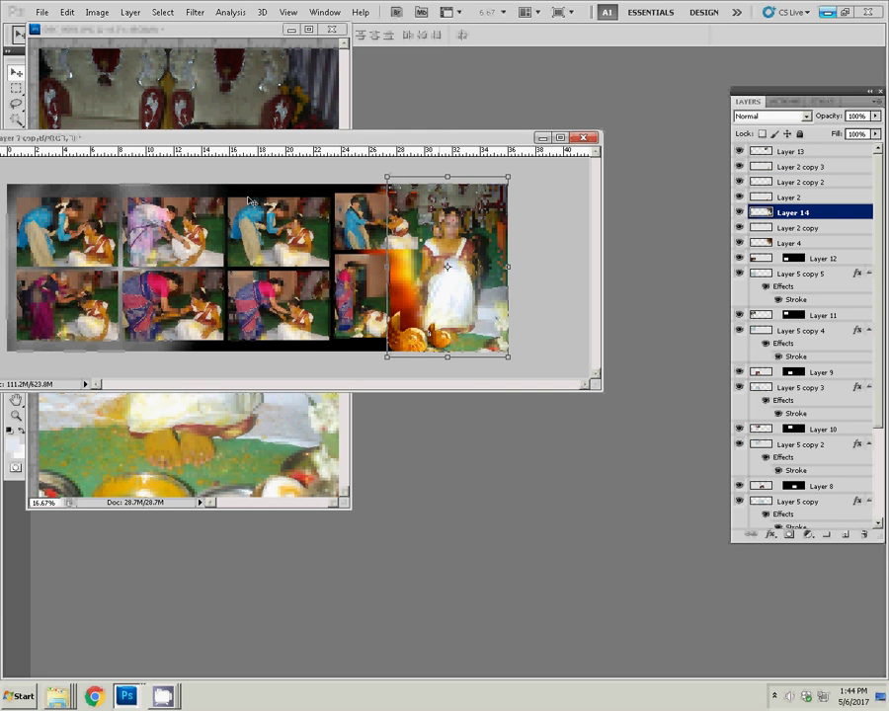
Bring the whole 043.psd layout into view and softly erase the portrait's outer and lower edges so the background shows around it
left_click_drag(215, 142, 314, 151)
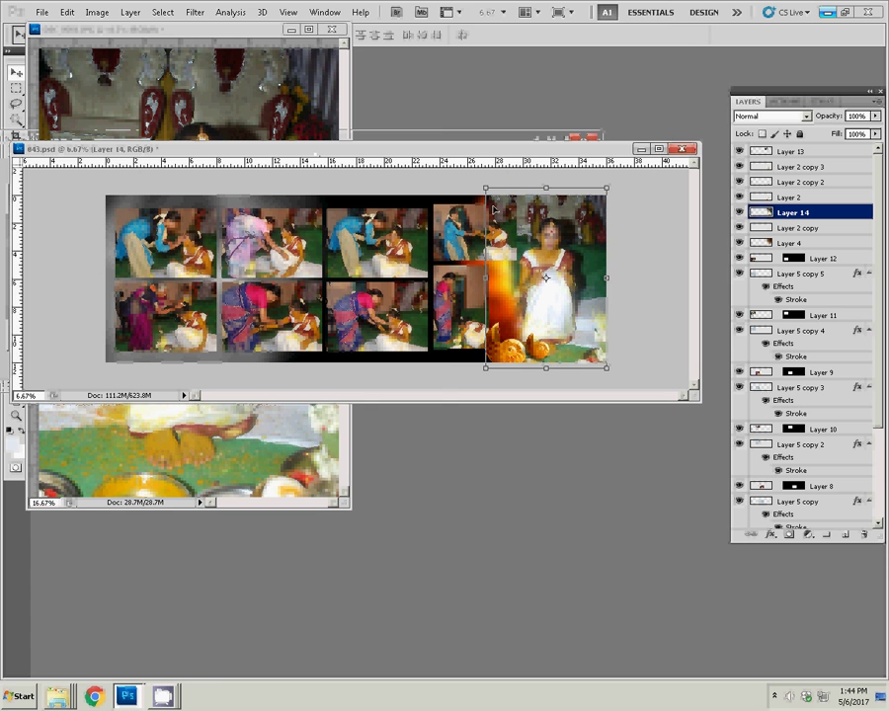
key("e")
key("w")
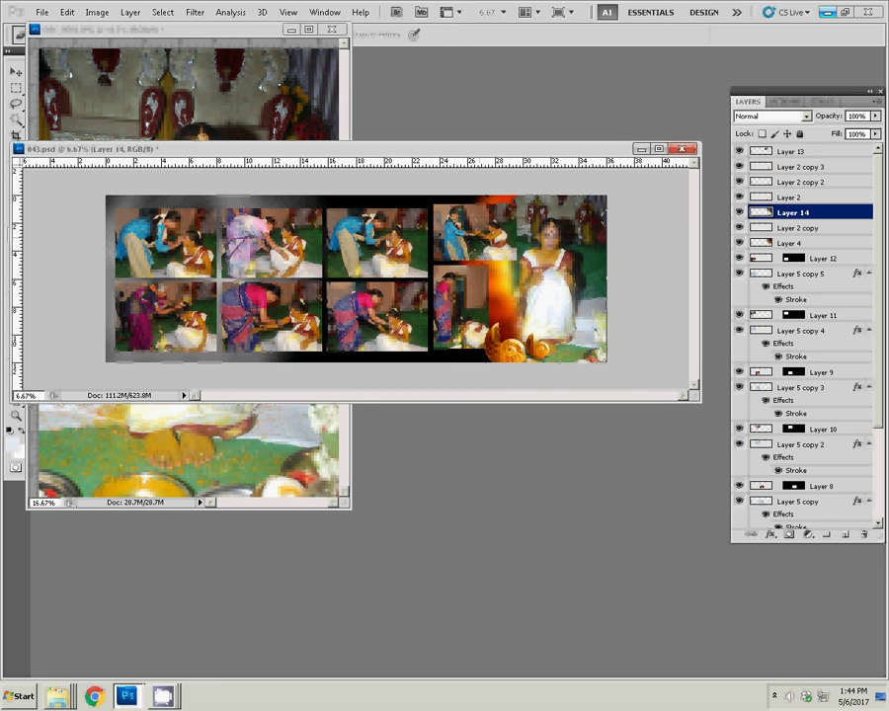
mouse_move(593, 202)
left_mouse_down()
mouse_move(582, 369)
mouse_move(503, 376)
left_mouse_up()
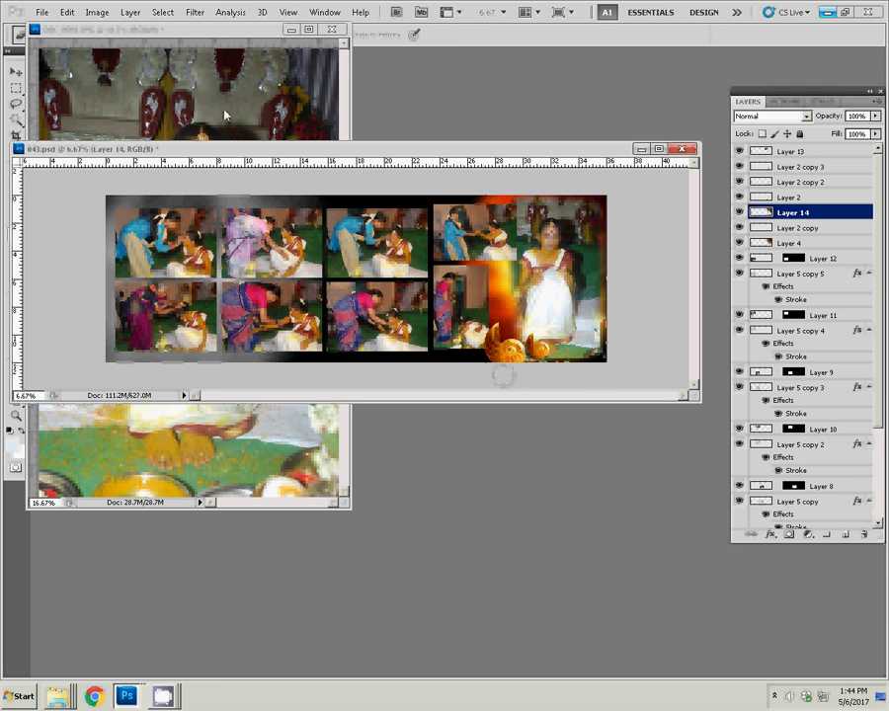
Close the DSC_0583 source photo
left_click(157, 76)
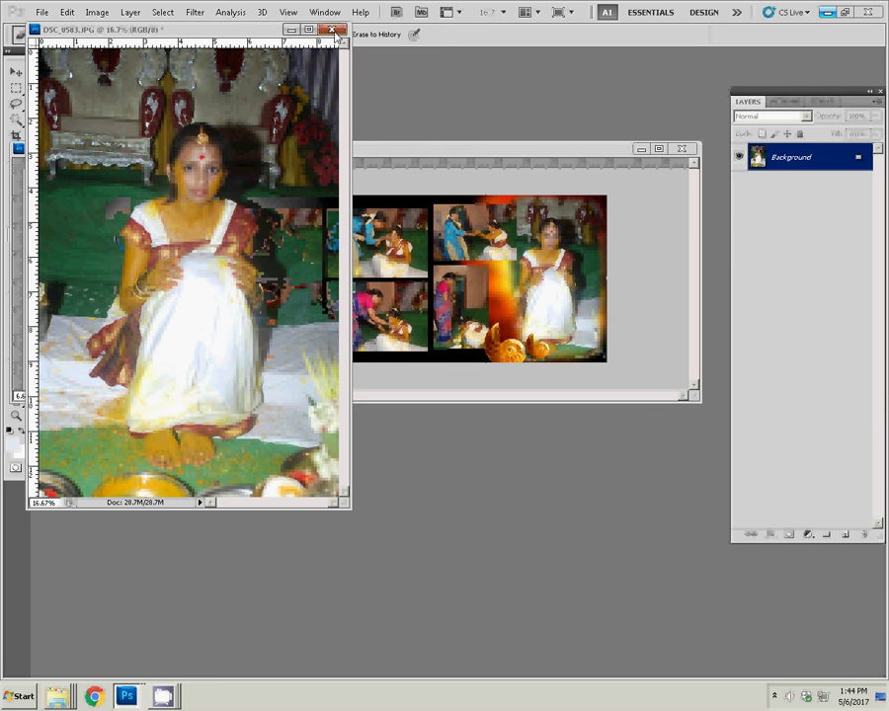
left_click(335, 30)
left_click(163, 696)
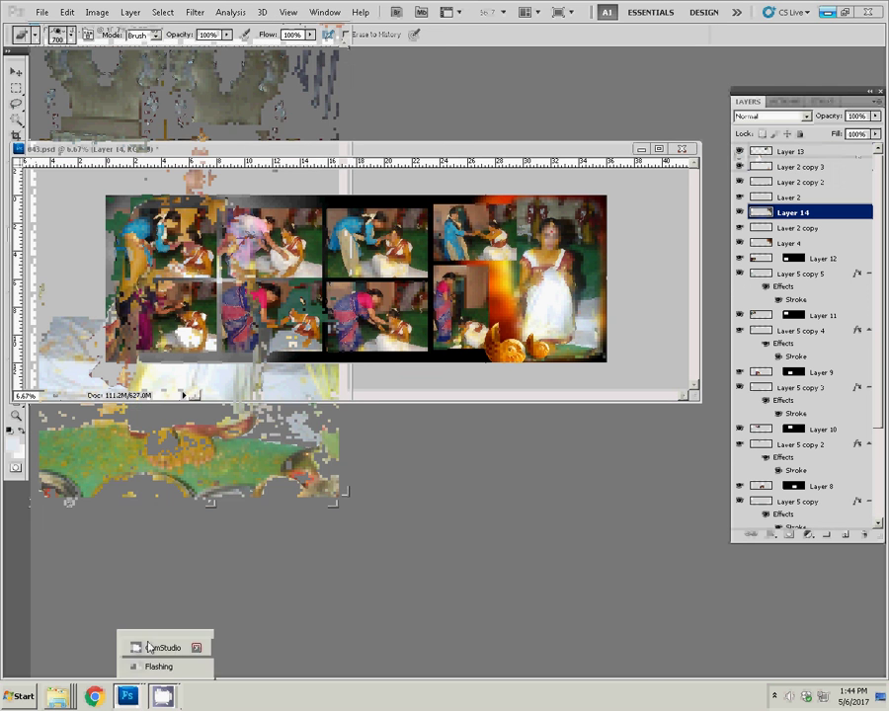
left_click(148, 647)
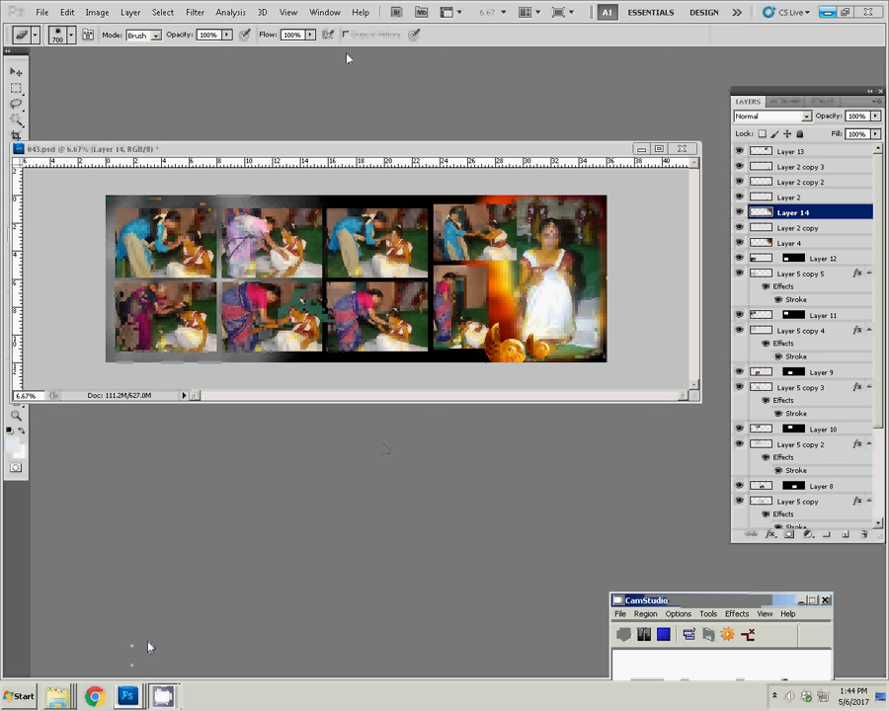
left_click(334, 84)
Begin saving the layout under a new name, choosing the k5 folder on Local Disk (I:) as the destination
left_click(43, 12)
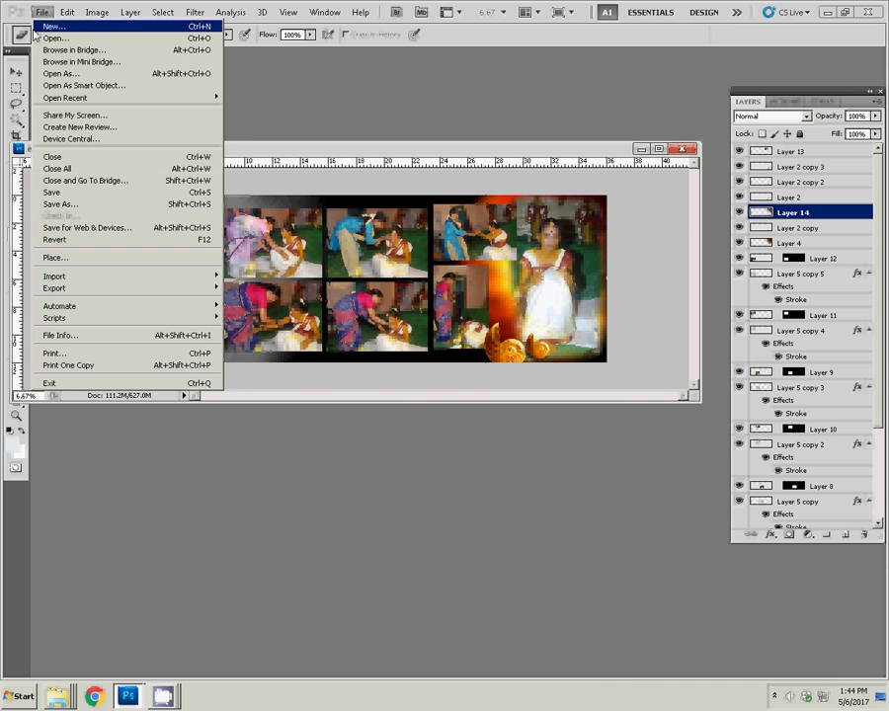
left_click(59, 204)
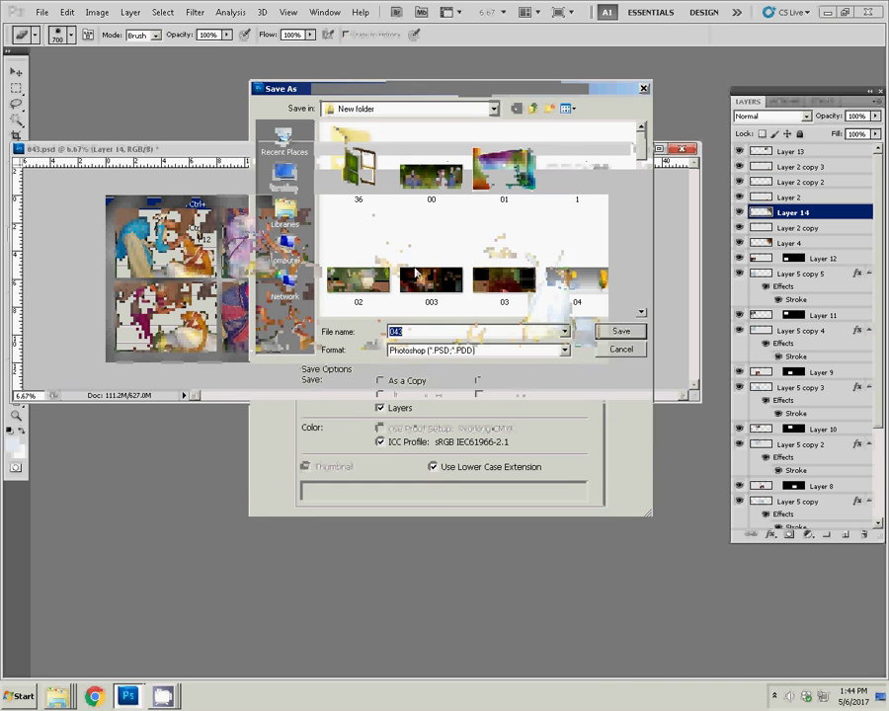
left_click(307, 250)
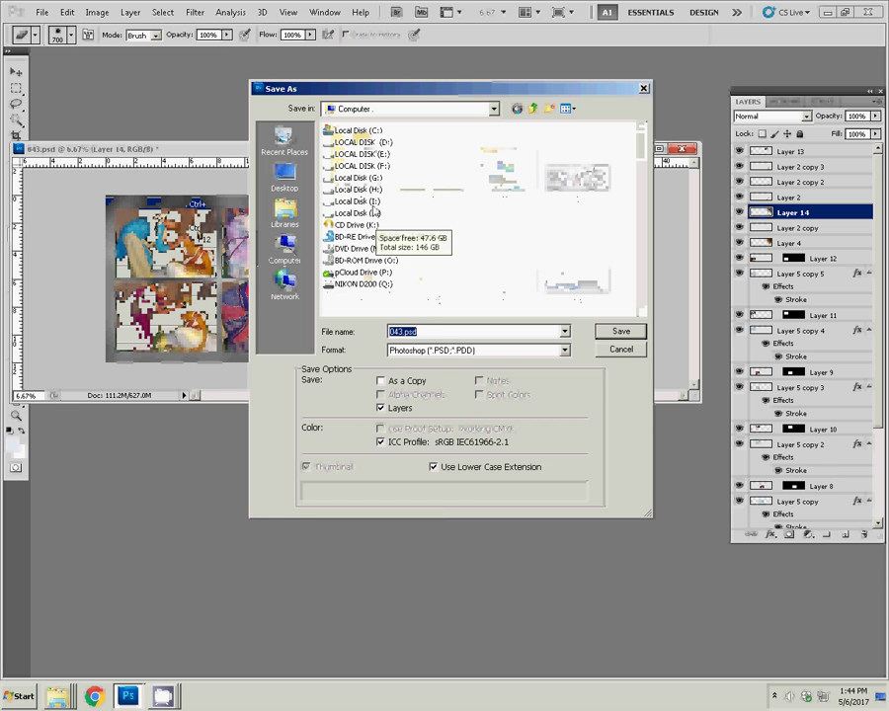
left_click(350, 201)
left_click(619, 330)
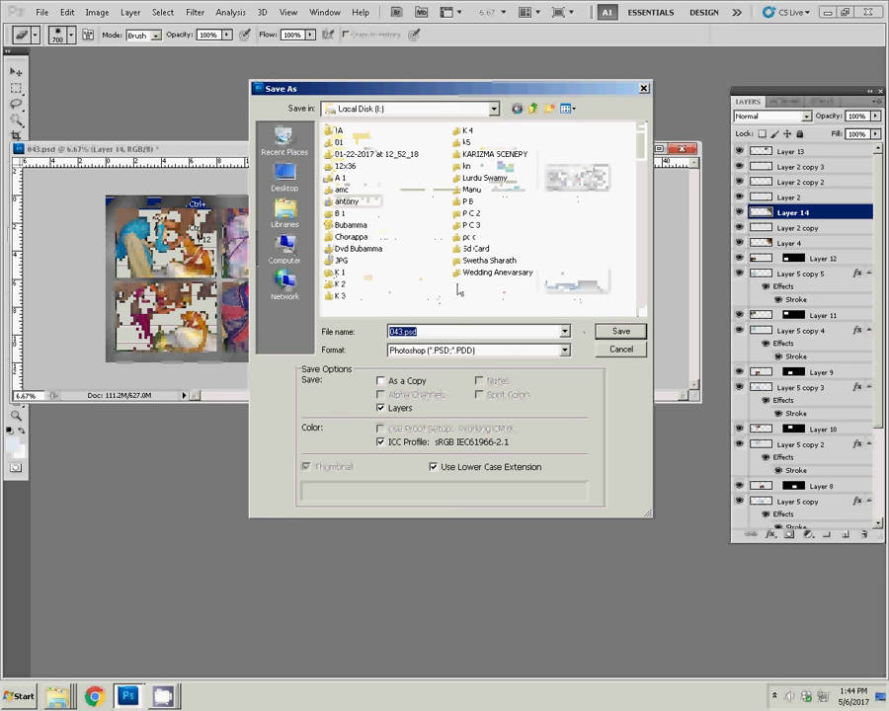
left_click(464, 143)
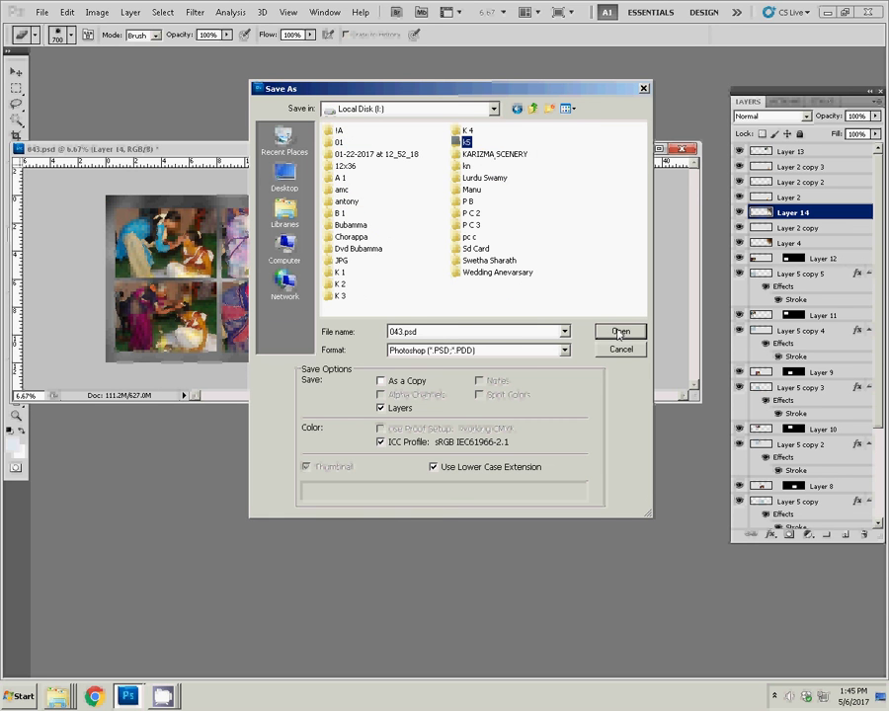
left_click(621, 336)
Save the layout as 46 in Photoshop format with Maximize Compatibility on, and close the saved document
left_click(568, 312)
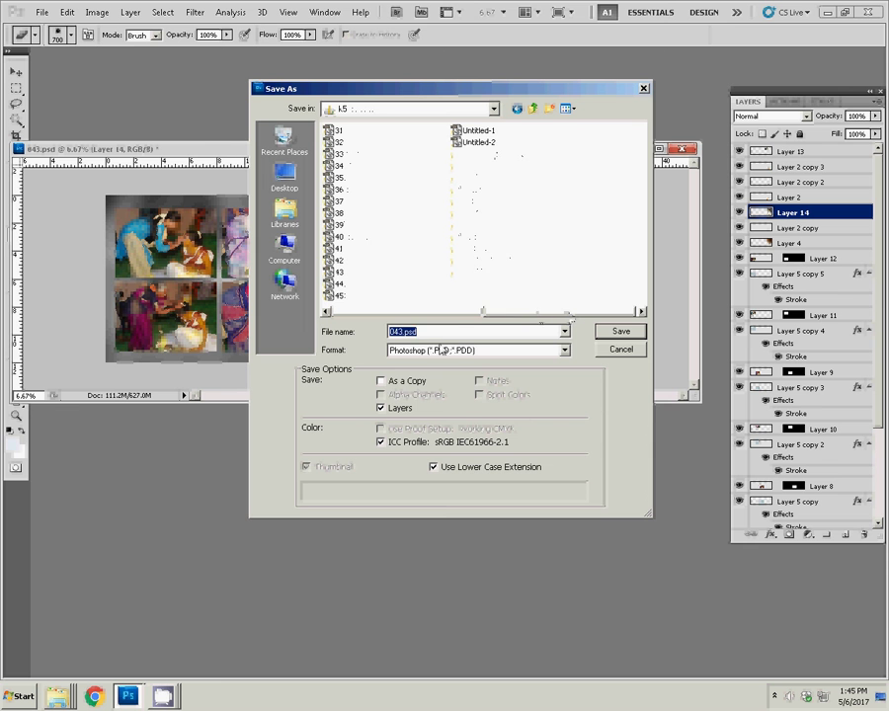
type("46")
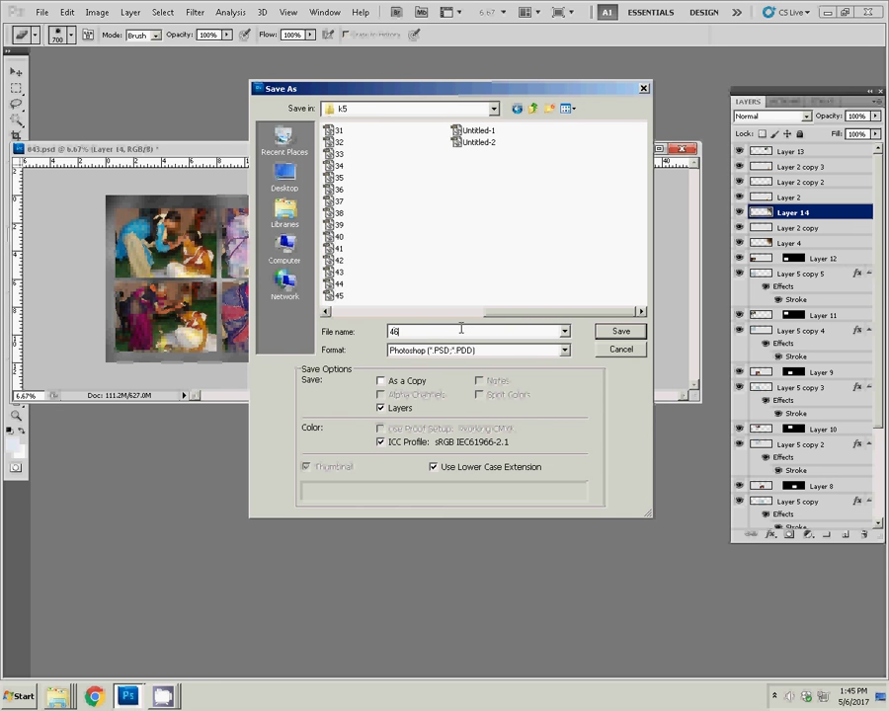
left_click(620, 332)
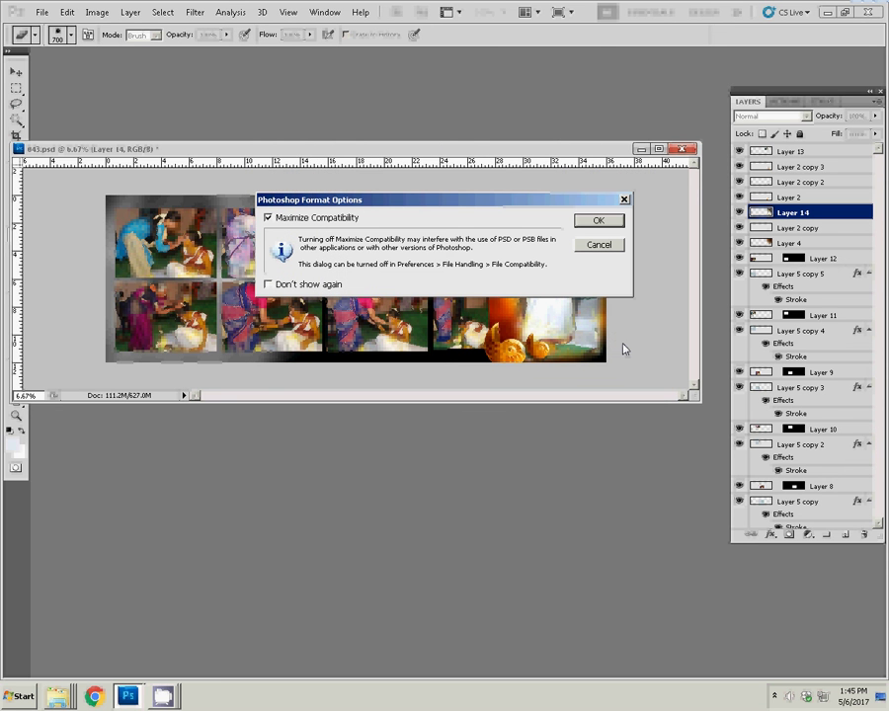
left_click(600, 223)
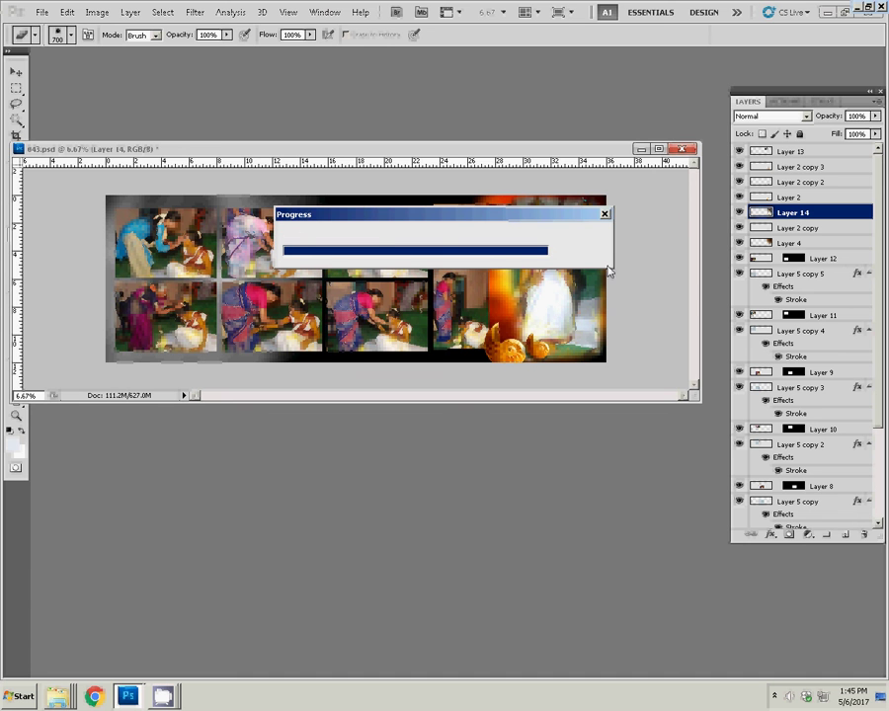
key("v")
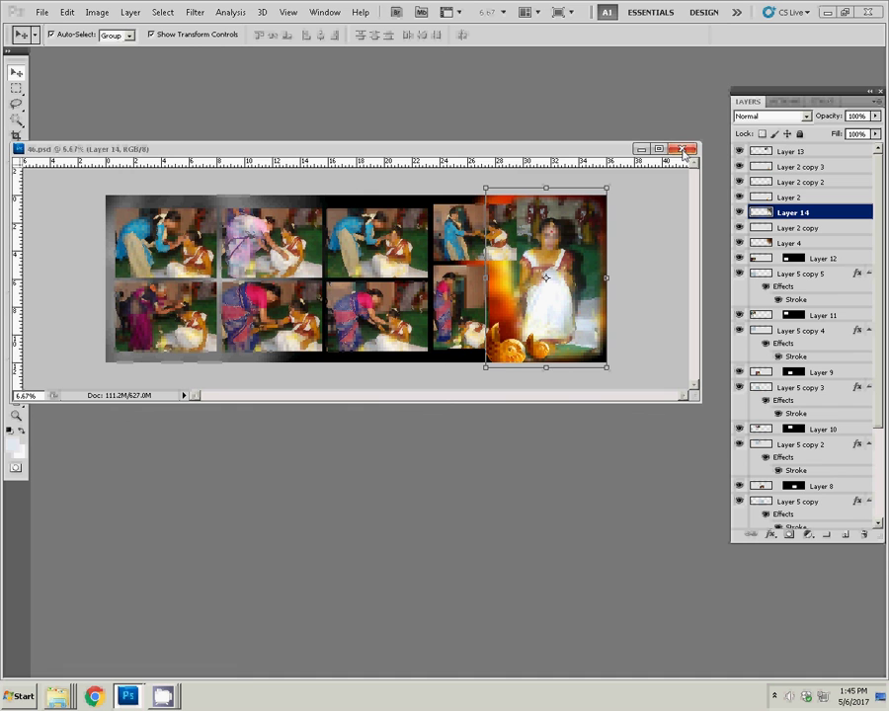
left_click(684, 150)
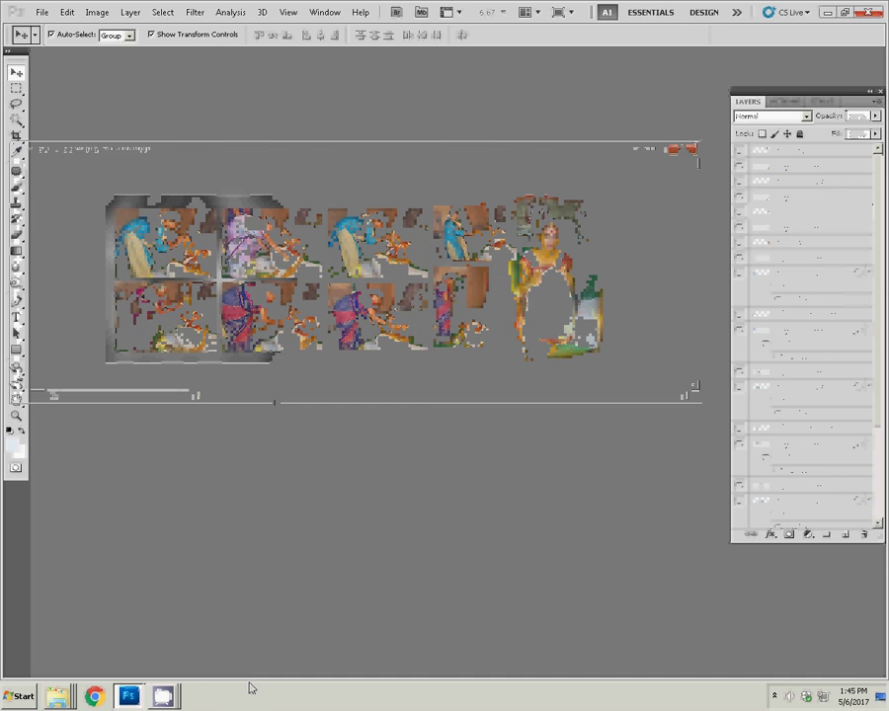